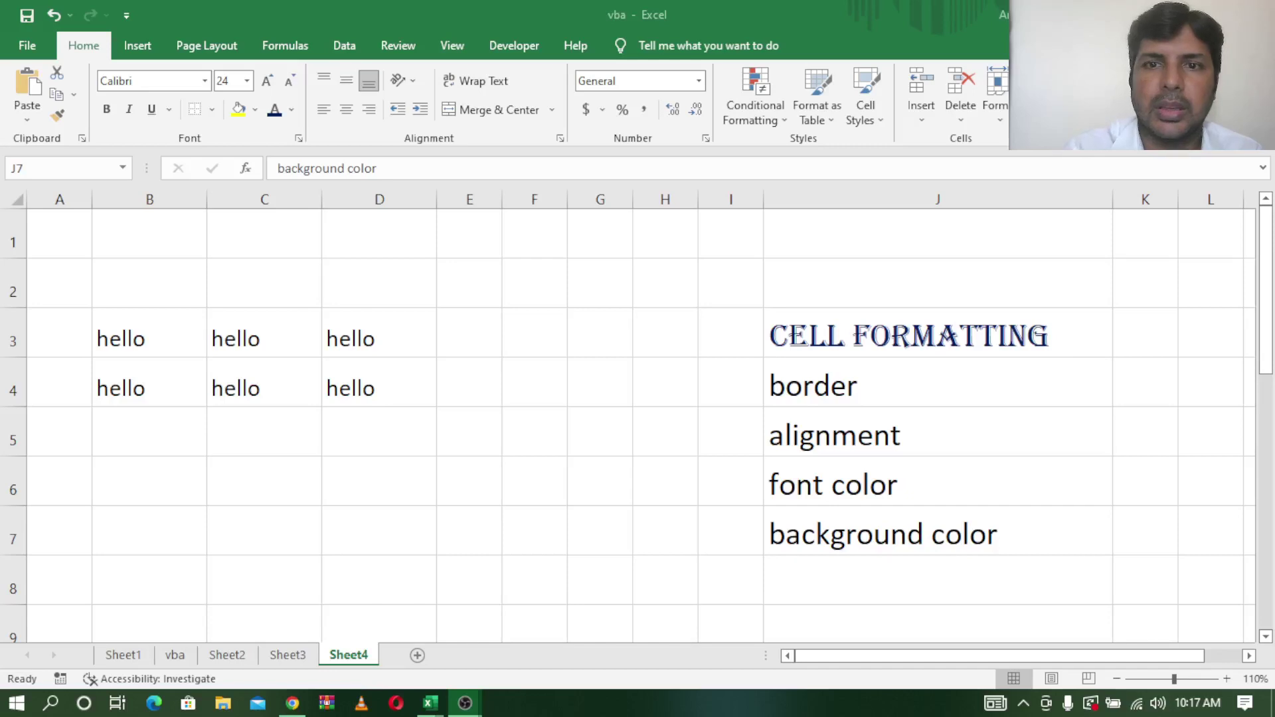
Step: Review the J3:J7 topics (border, alignment, font color, background color), then switch to the YouTube channel
{"action": "key", "text": "alt+Tab"}
{"action": "key", "text": "Up"}
{"action": "key", "text": "Up"}
{"action": "key", "text": "Up"}
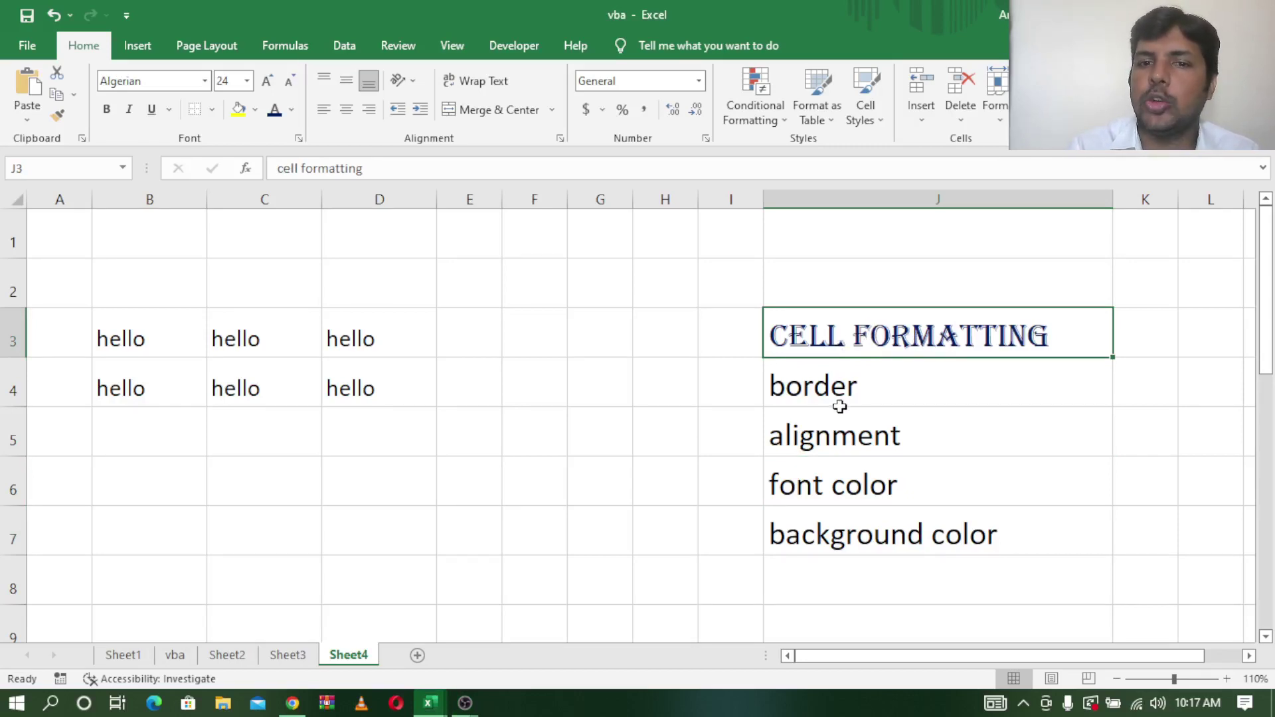
{"action": "left_click", "coordinate": [826, 383]}
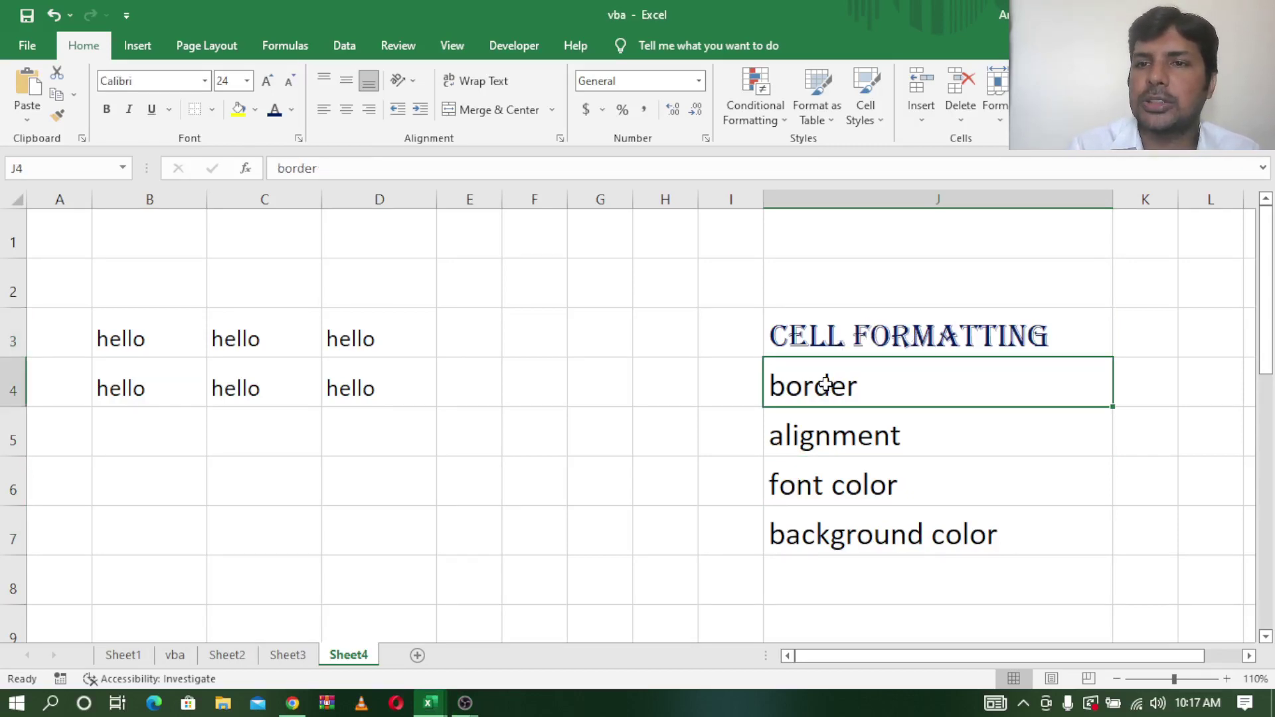
{"action": "left_click", "coordinate": [862, 444]}
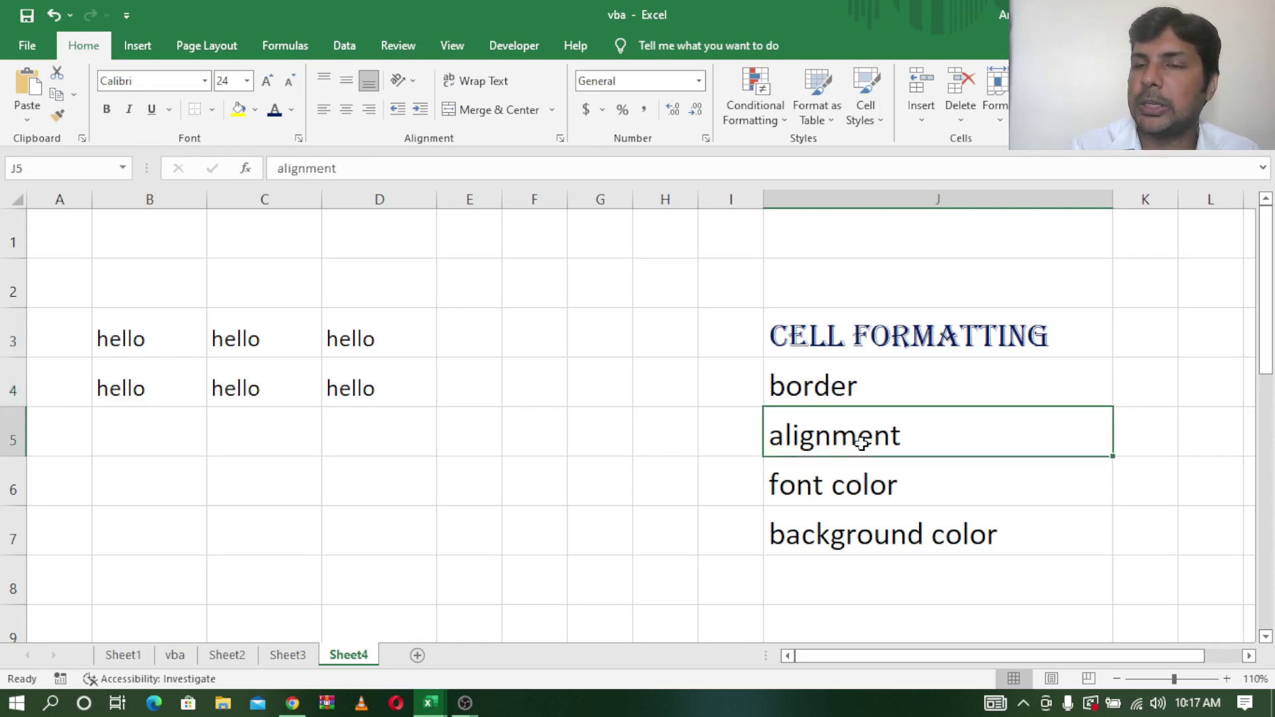
{"action": "left_click", "coordinate": [824, 491]}
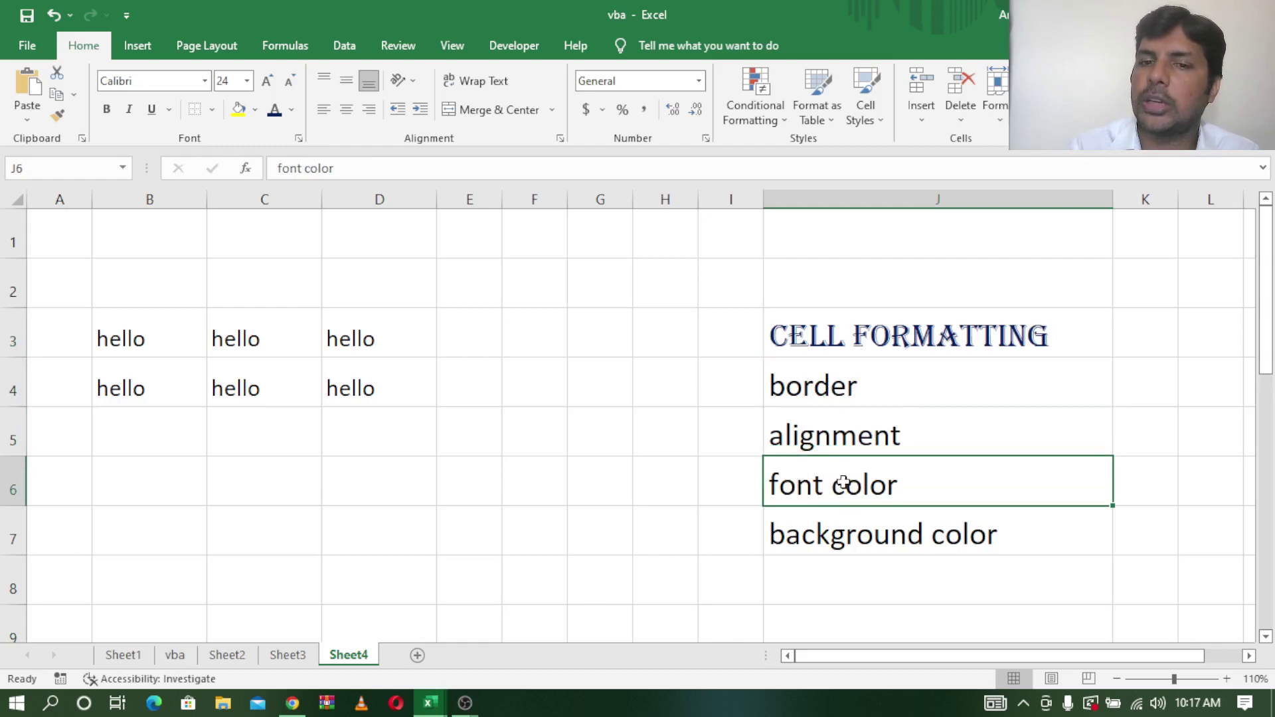
{"action": "left_click", "coordinate": [828, 539]}
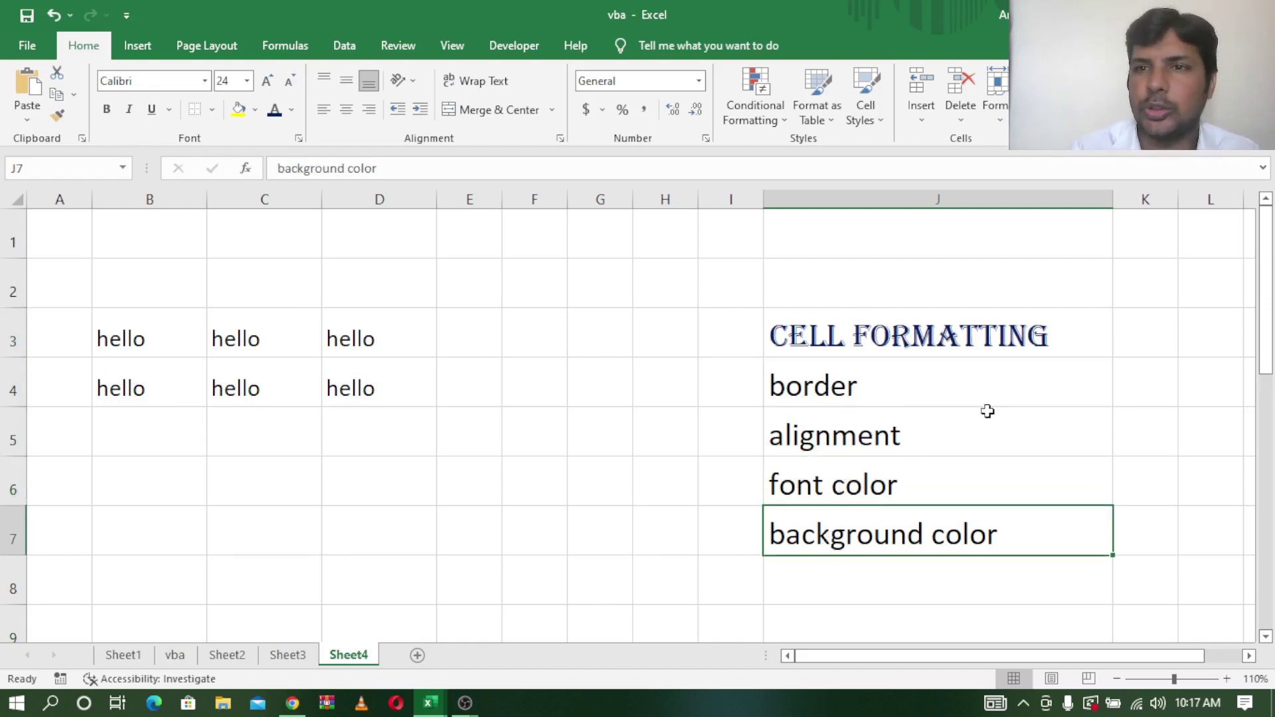
{"action": "left_click", "coordinate": [292, 703]}
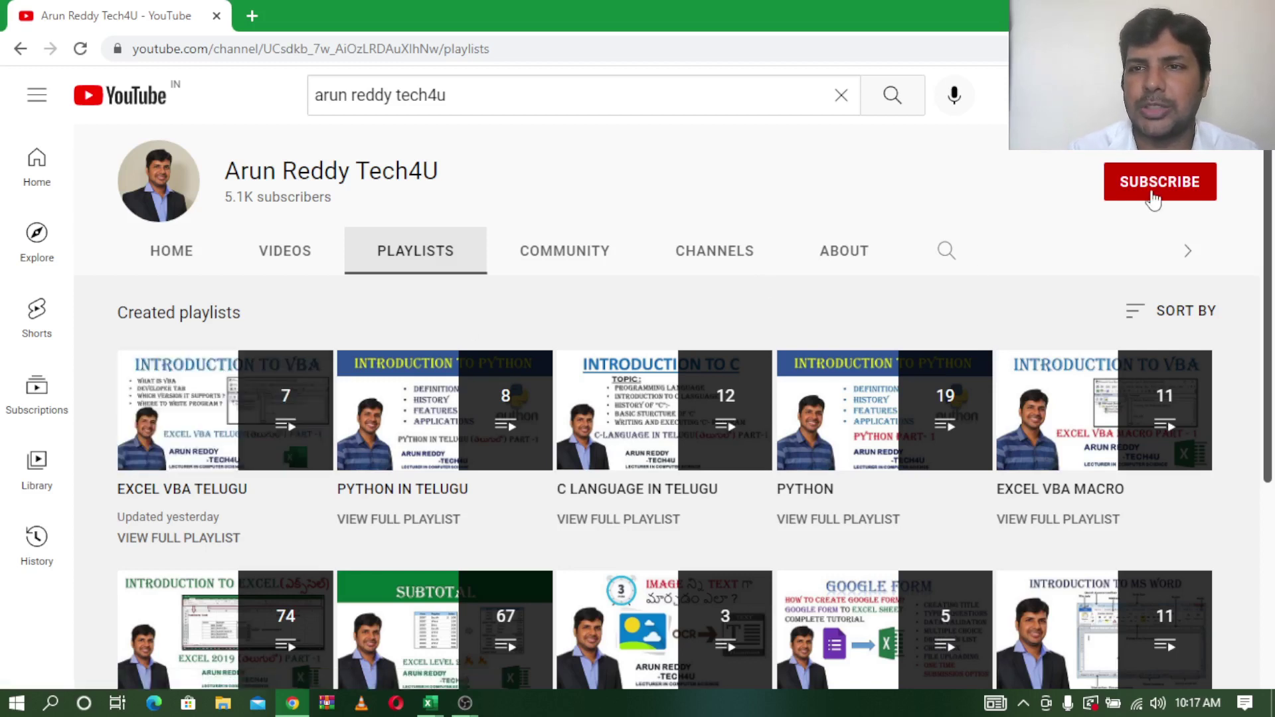
{"action": "mouse_move", "coordinate": [225, 409]}
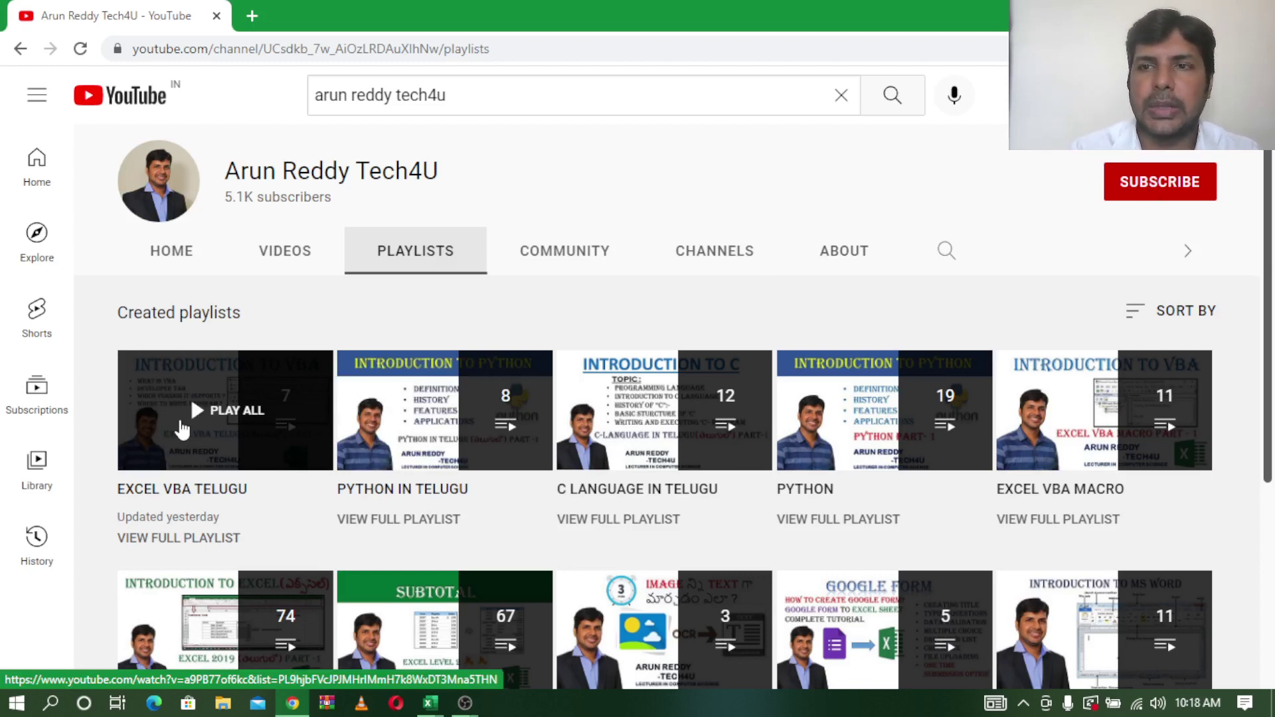
Step: Select the hello cells in B3:D4 and show the Developer tab on the ribbon
{"action": "key", "text": "alt+Tab"}
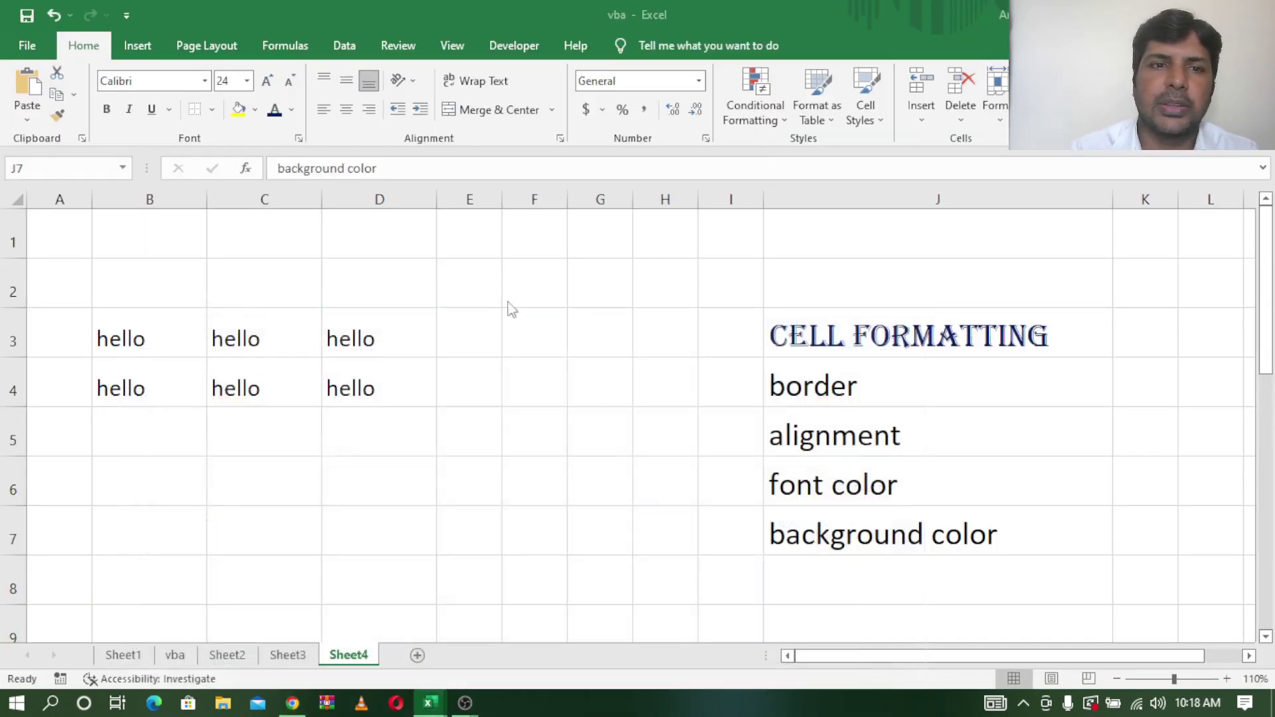
{"action": "left_click", "coordinate": [378, 399]}
{"action": "left_click", "coordinate": [820, 365]}
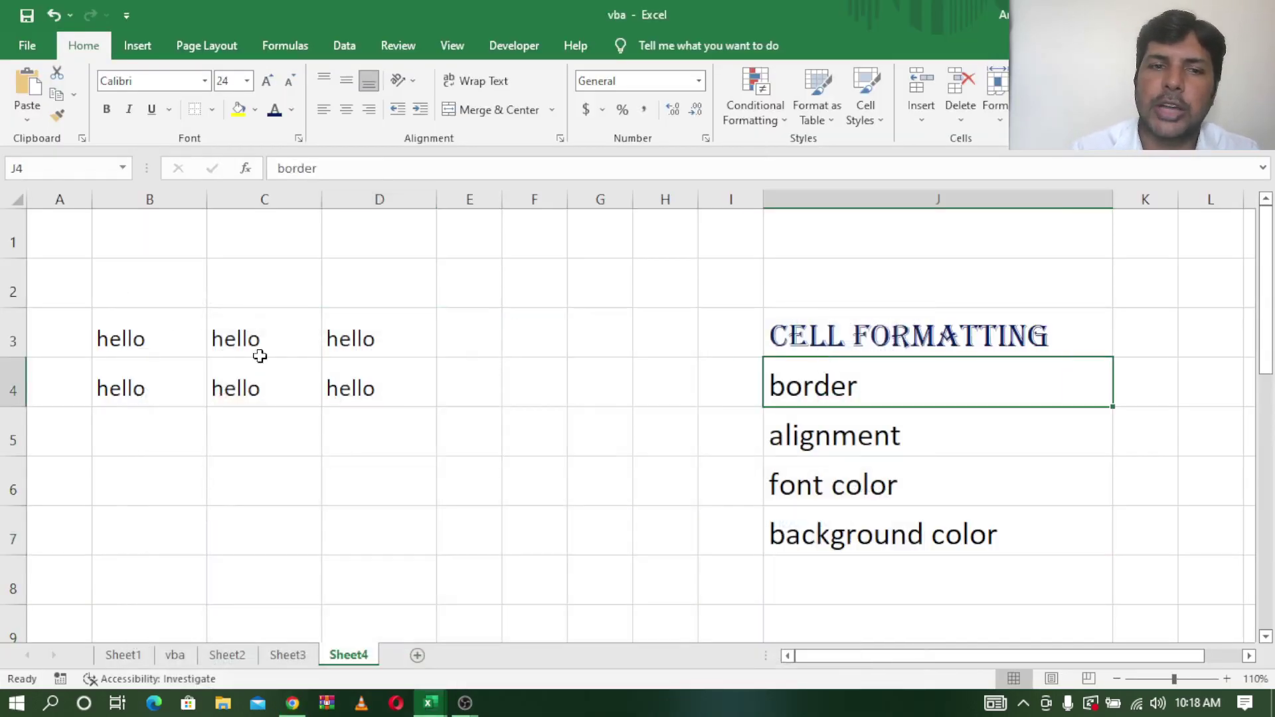
{"action": "left_click", "coordinate": [131, 335]}
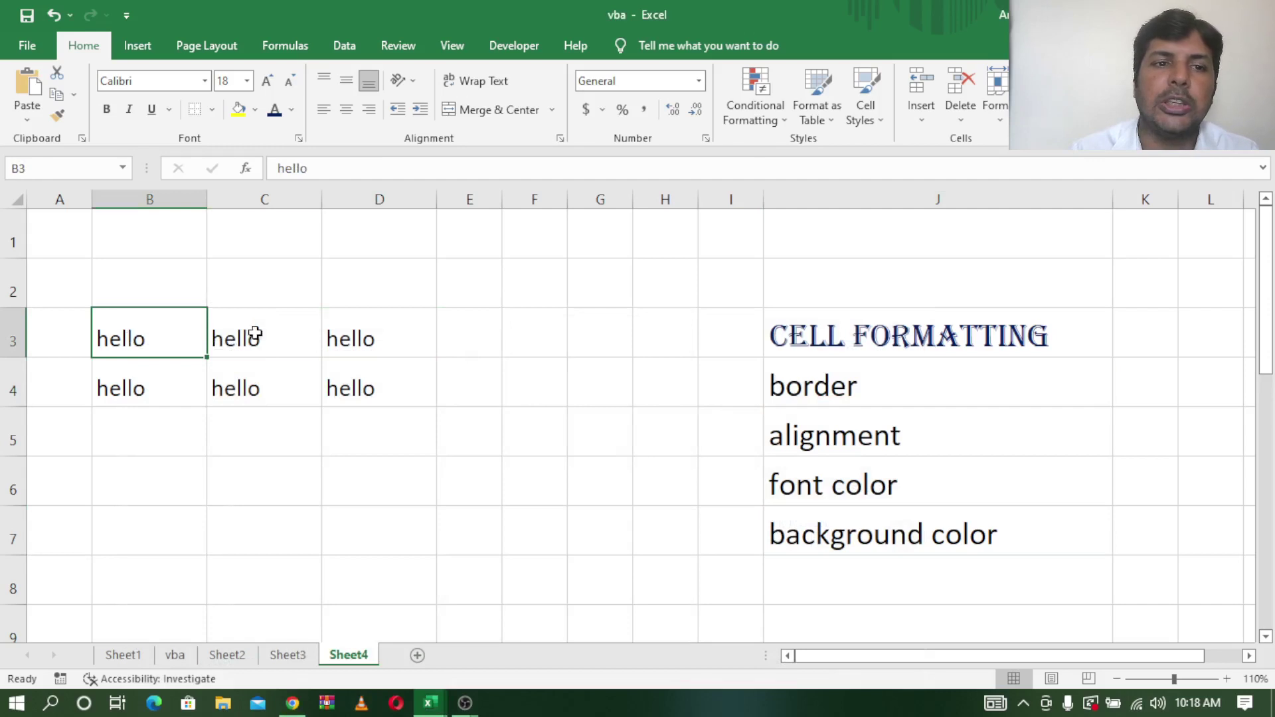
{"action": "mouse_move", "coordinate": [255, 334]}
{"action": "left_mouse_down"}
{"action": "mouse_move", "coordinate": [334, 336]}
{"action": "mouse_move", "coordinate": [326, 380]}
{"action": "left_mouse_up"}
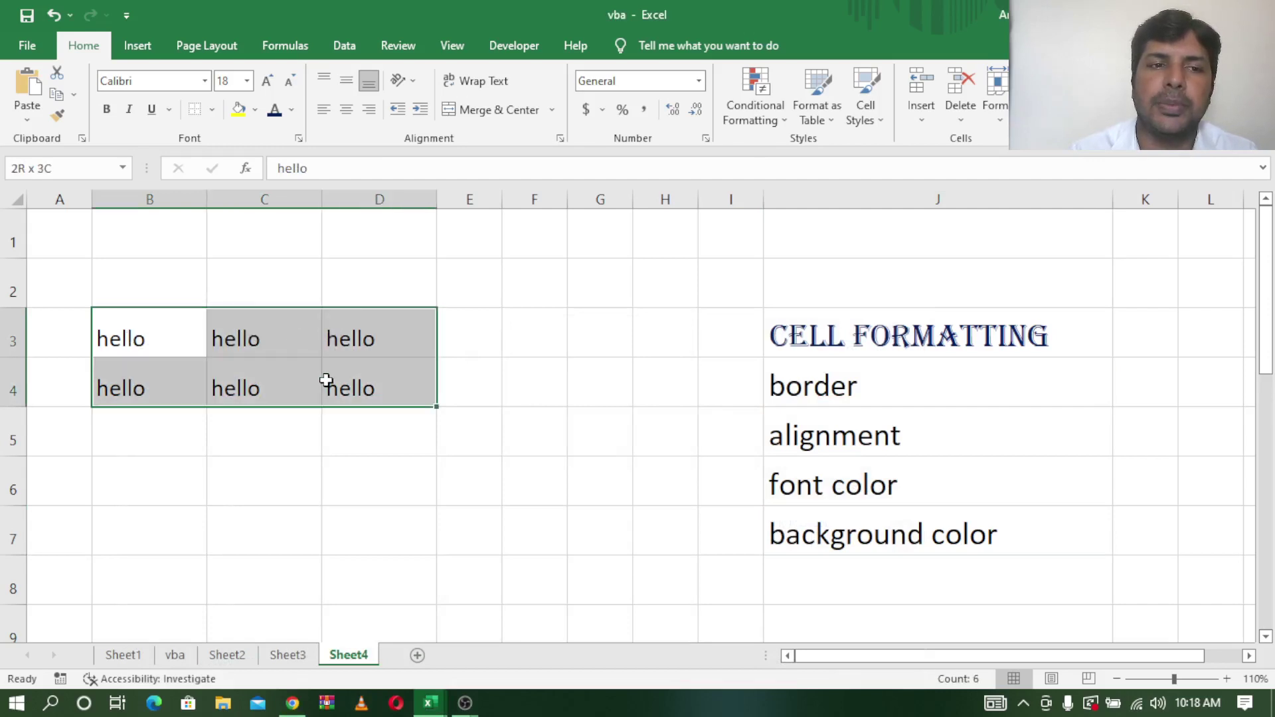
{"action": "left_click", "coordinate": [136, 336]}
{"action": "left_click_drag", "start_coordinate": [215, 365], "coordinate": [383, 394]}
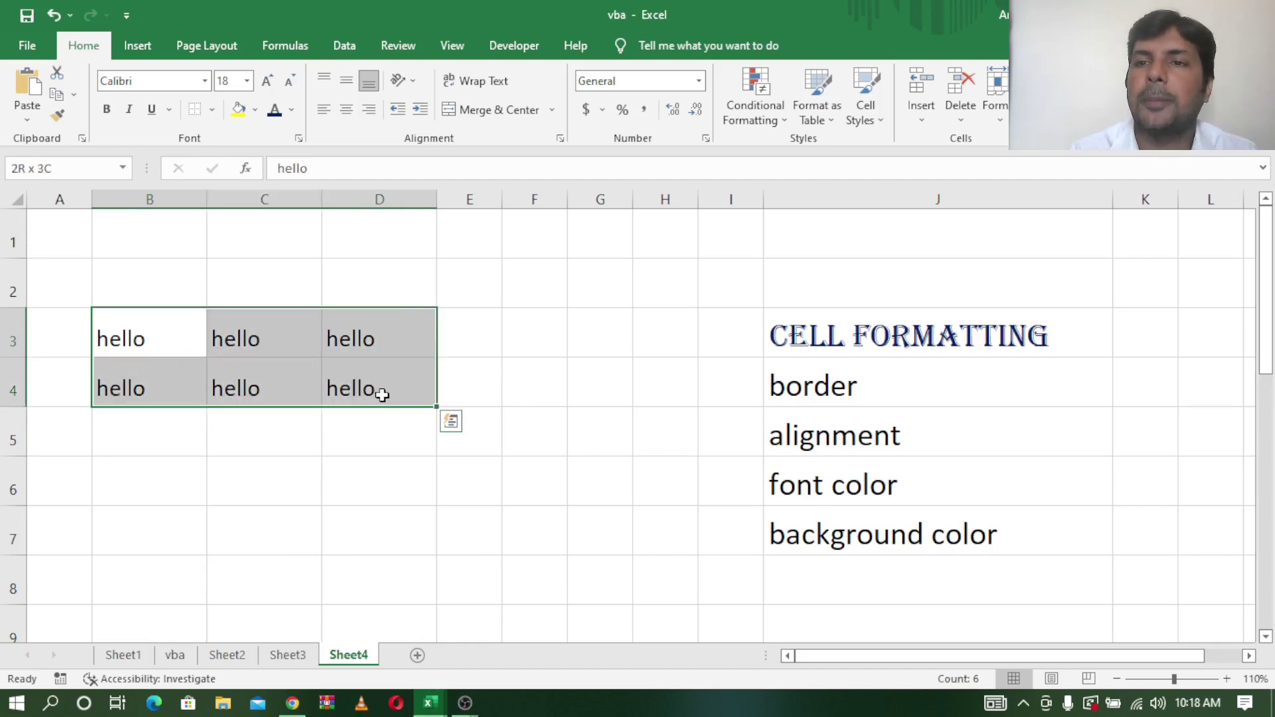
{"action": "left_click", "coordinate": [488, 311]}
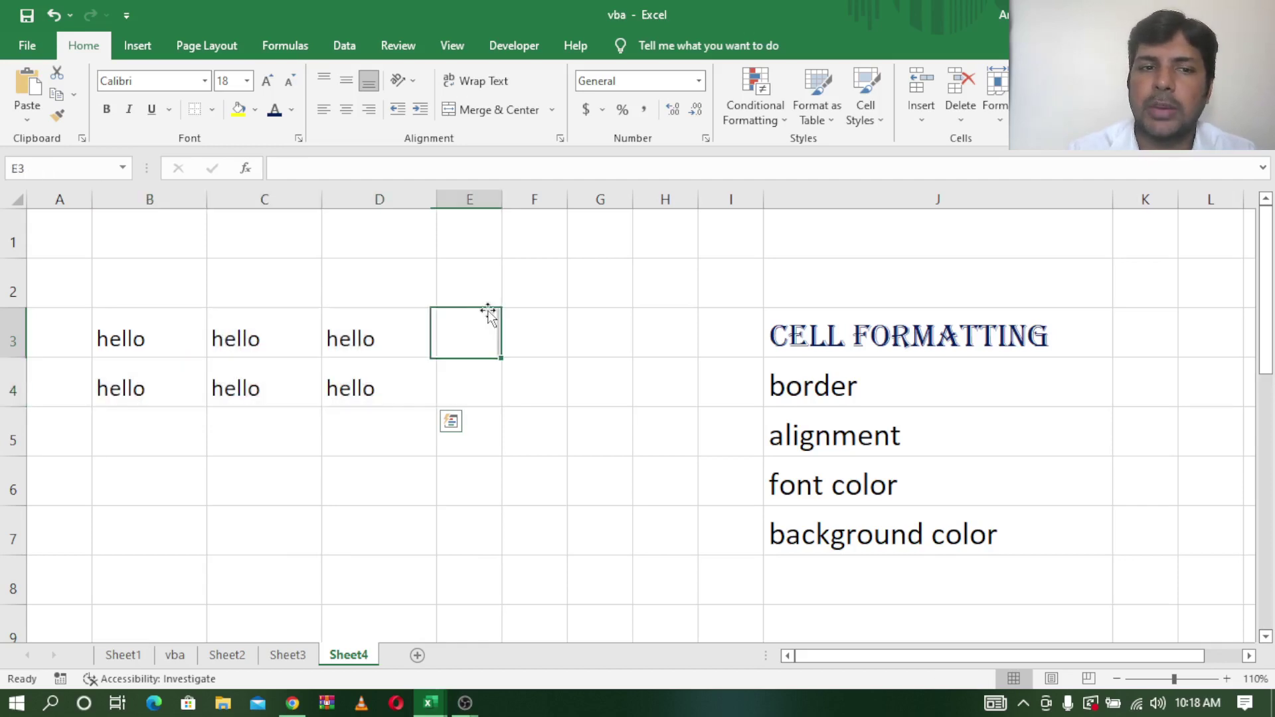
{"action": "left_click_drag", "start_coordinate": [173, 356], "coordinate": [364, 391]}
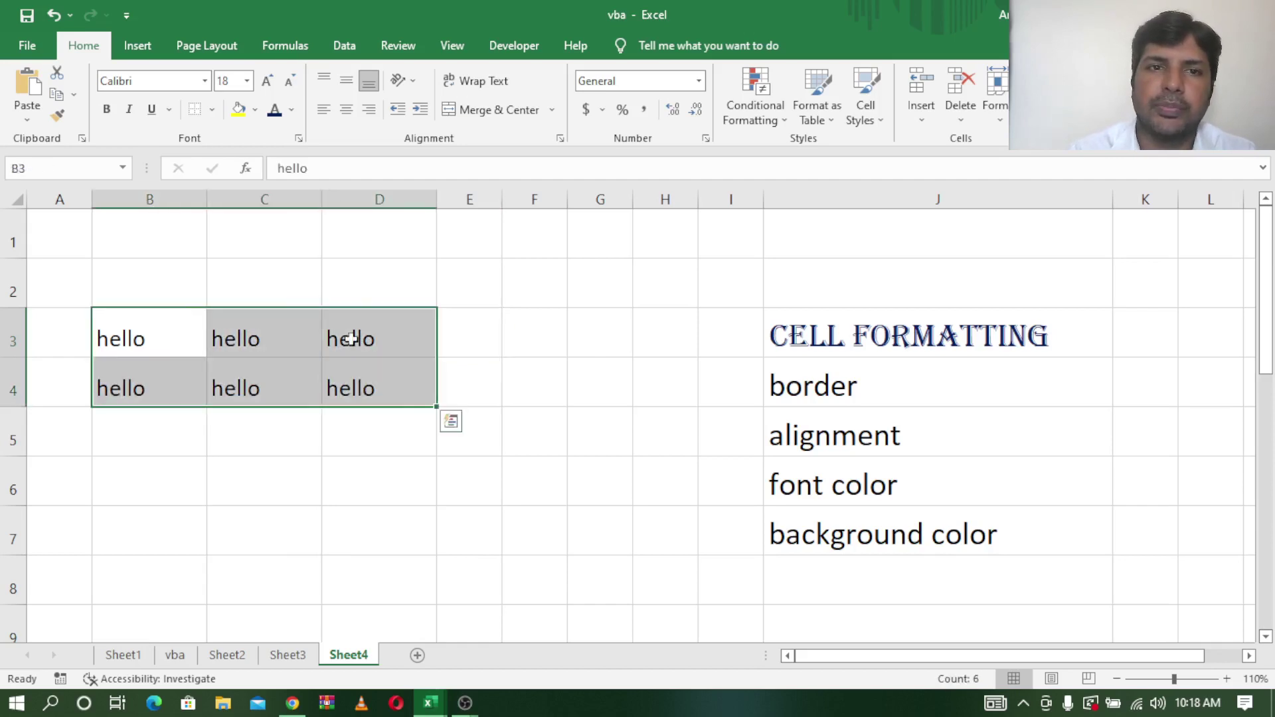
{"action": "left_click", "coordinate": [510, 48]}
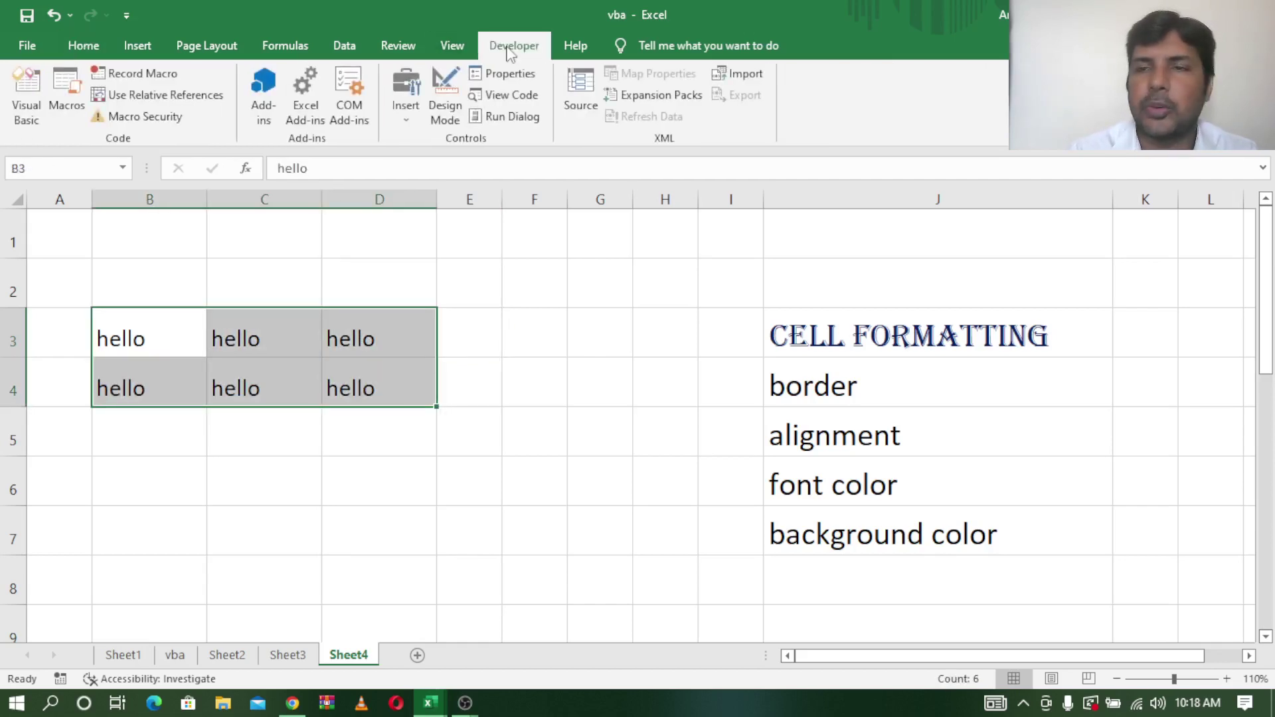
Step: Open the Visual Basic editor and insert a new code module
{"action": "left_click", "coordinate": [34, 85]}
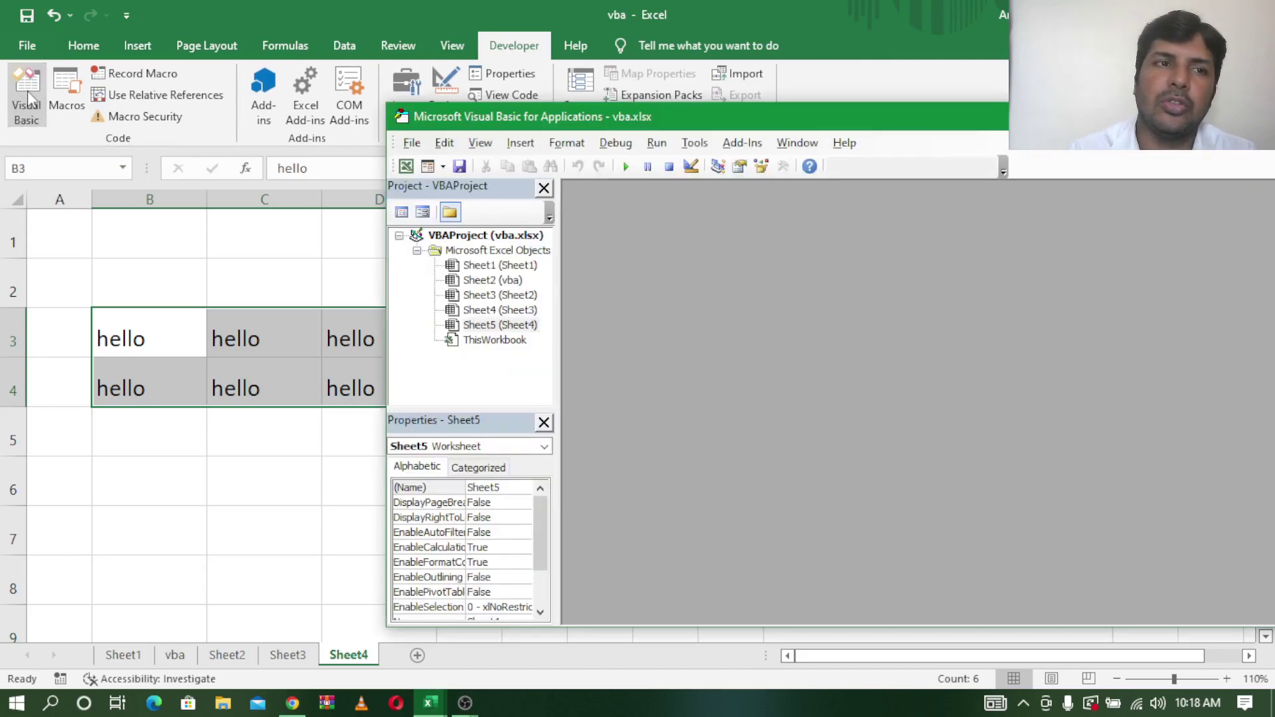
{"action": "left_click", "coordinate": [520, 142]}
{"action": "left_click", "coordinate": [546, 201]}
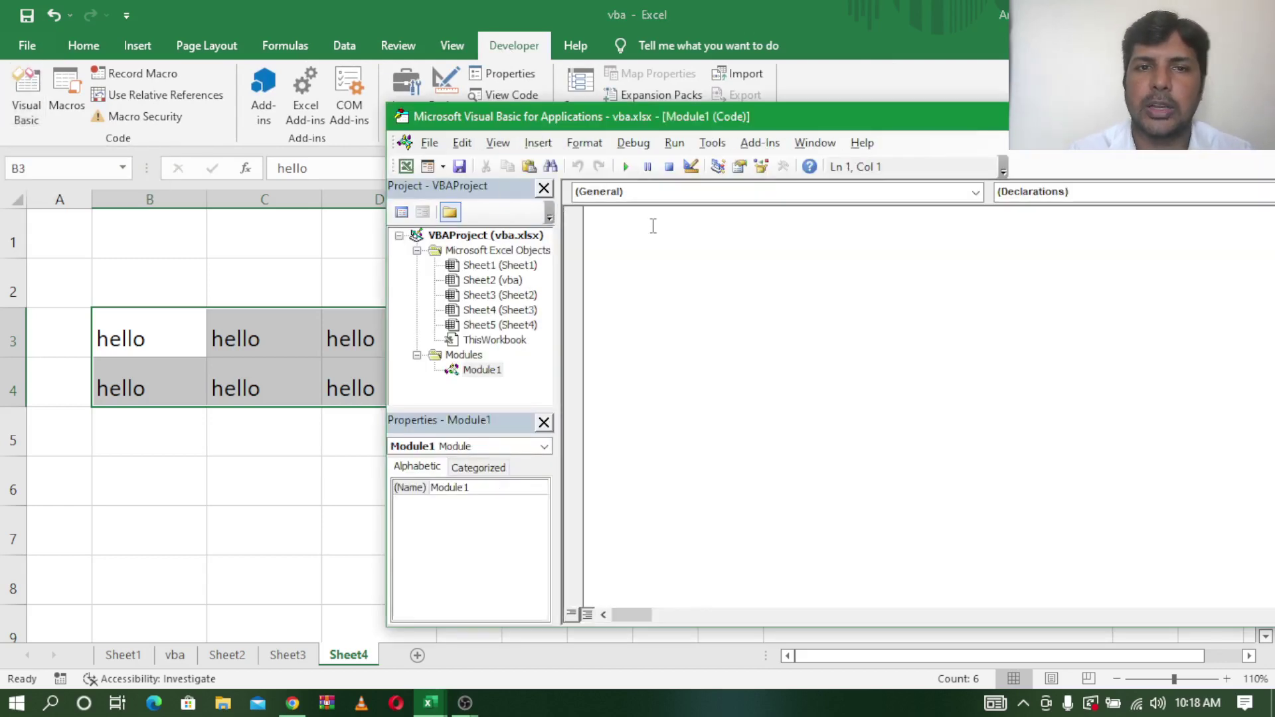
Step: Write Sub celfor() with the line range("b3:d4"), then select B3:D4 on the sheet
{"action": "type", "text": "su"}
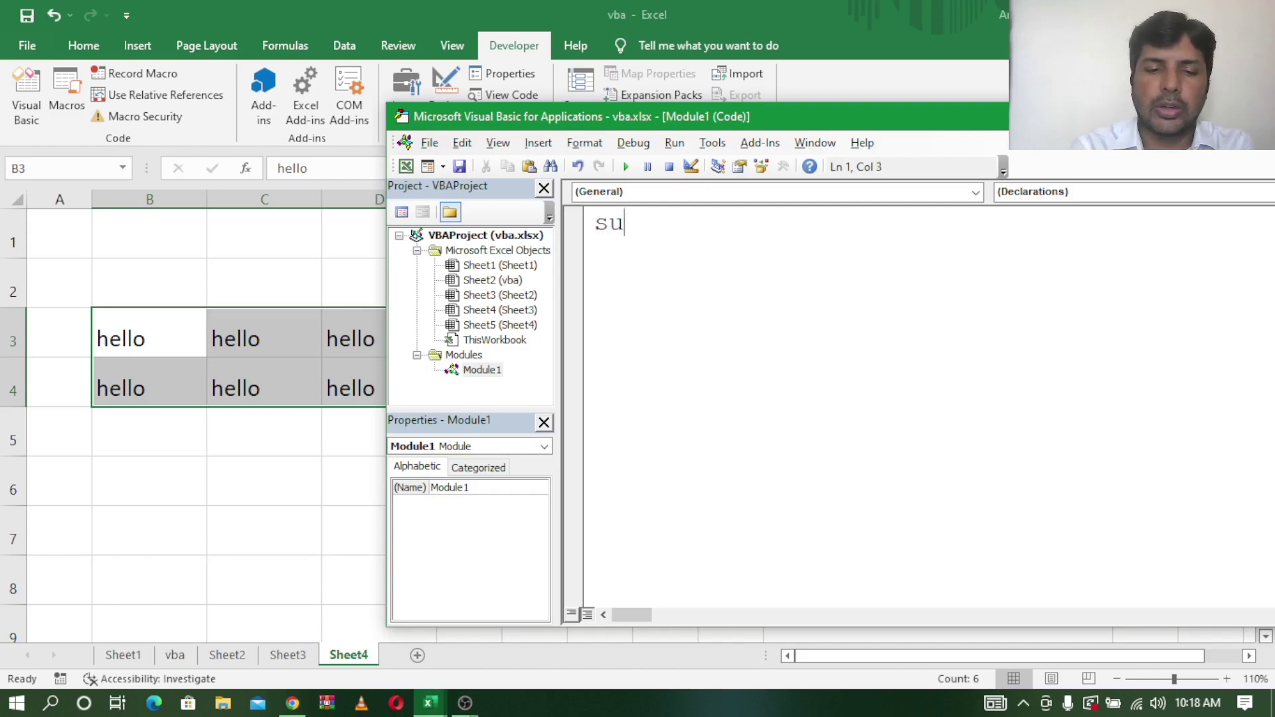
{"action": "type", "text": "b "}
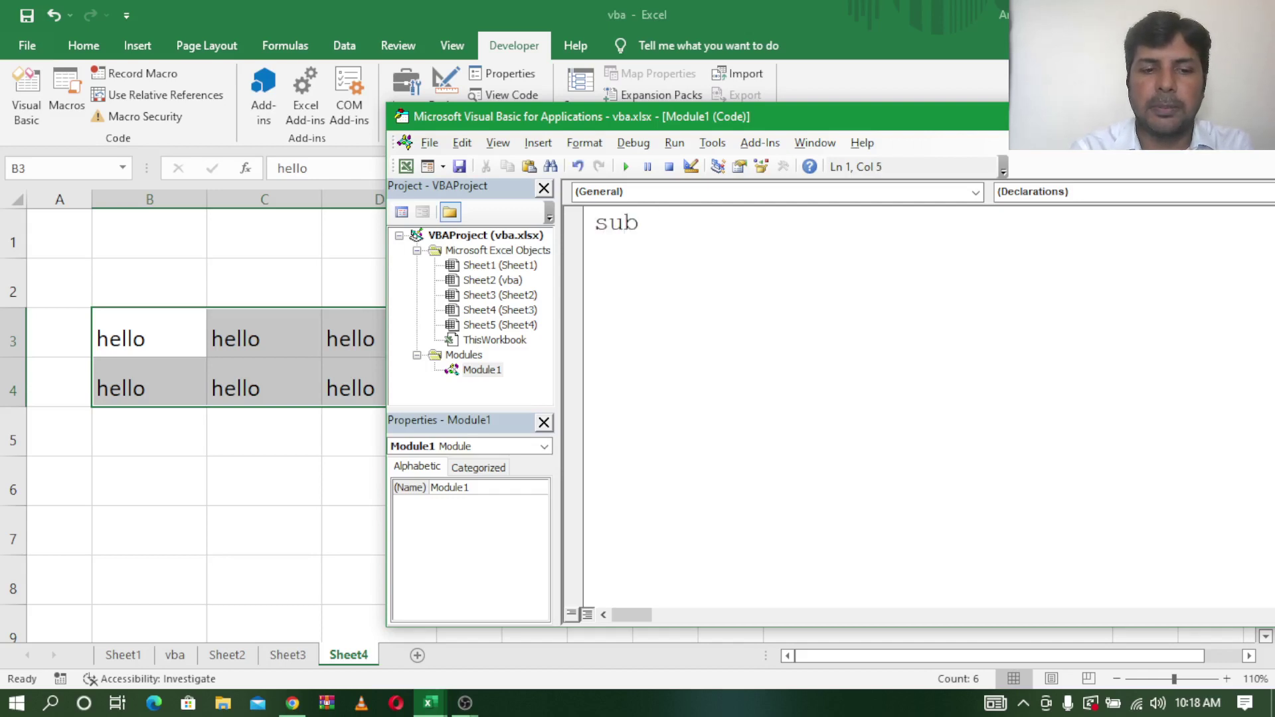
{"action": "type", "text": "cel"}
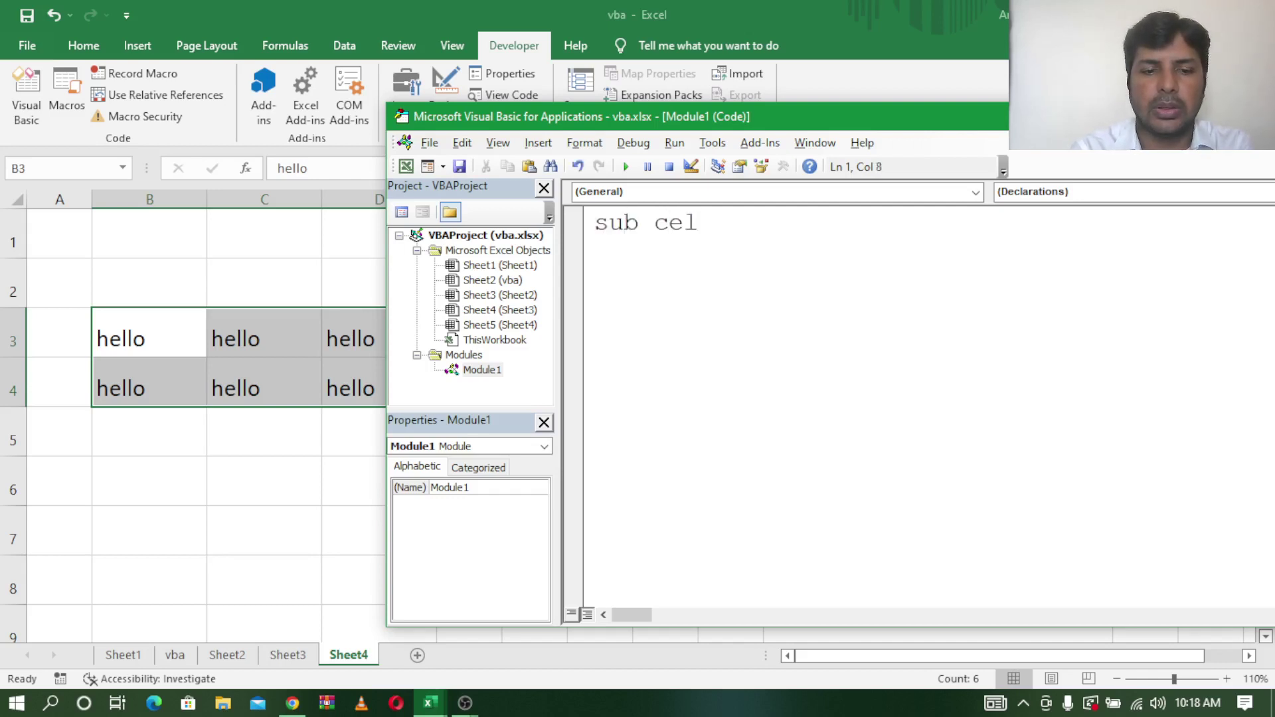
{"action": "type", "text": "for"}
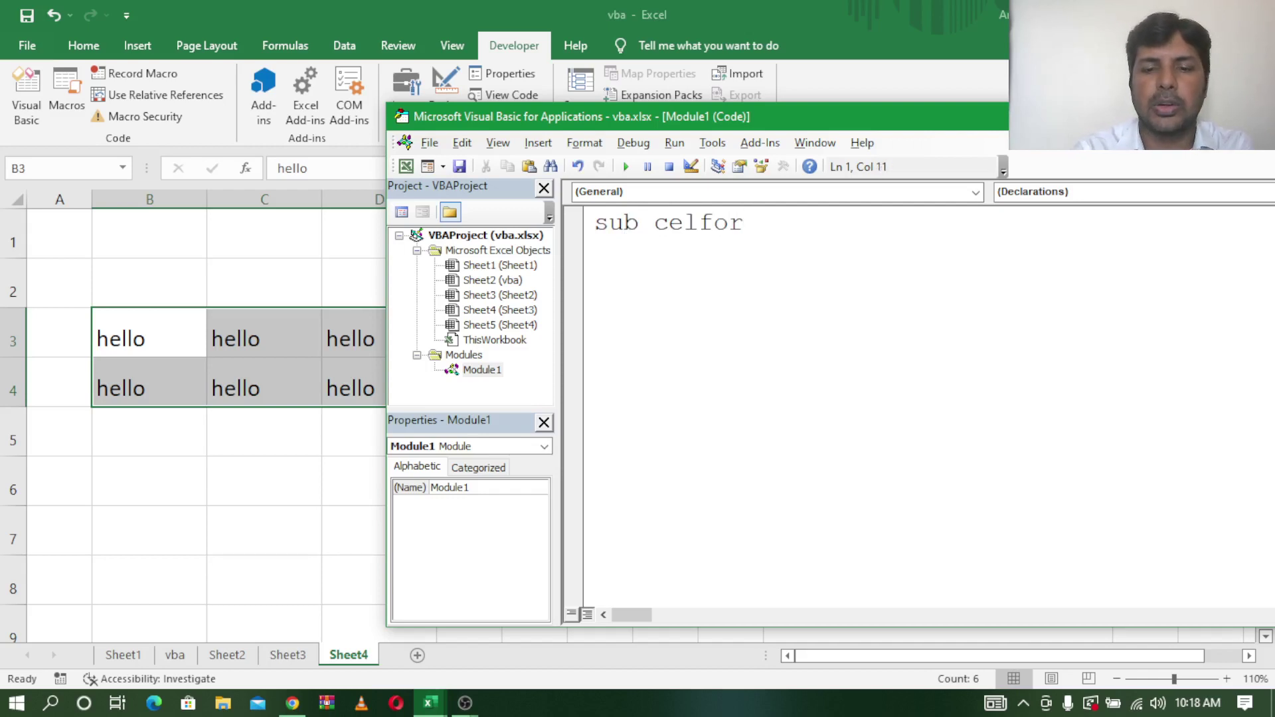
{"action": "type", "text": "()"}
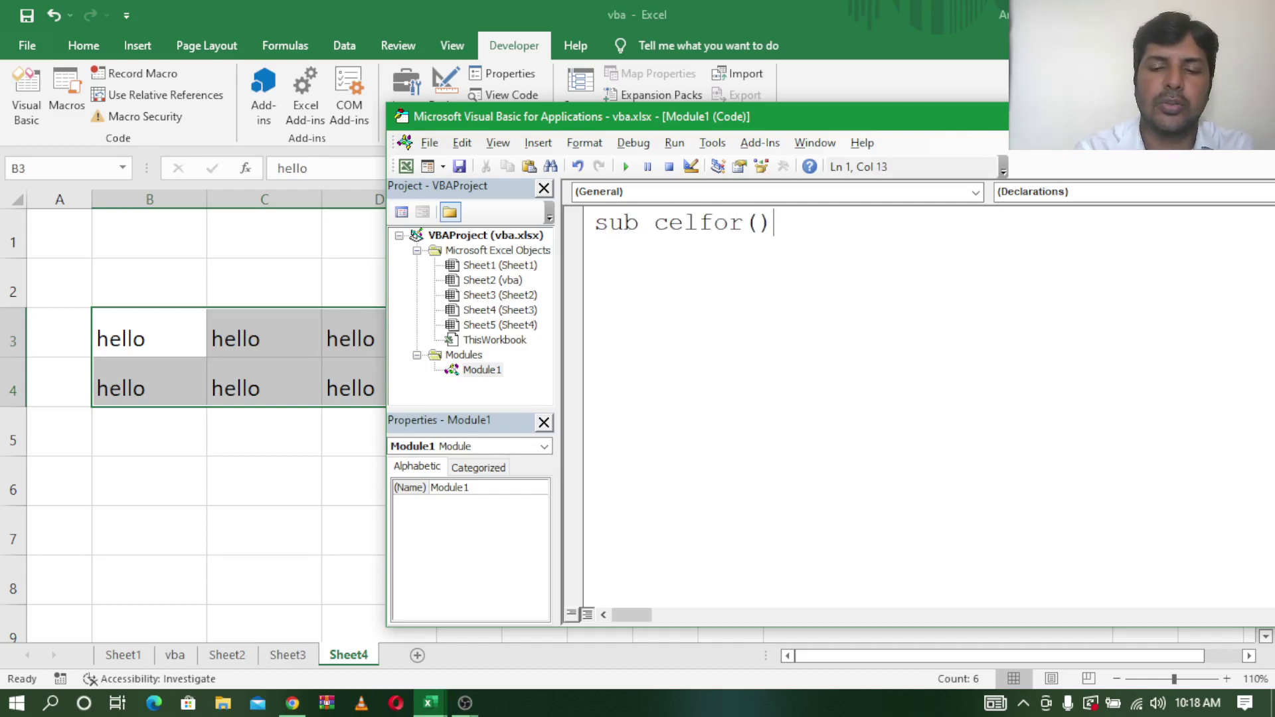
{"action": "key", "text": "Return"}
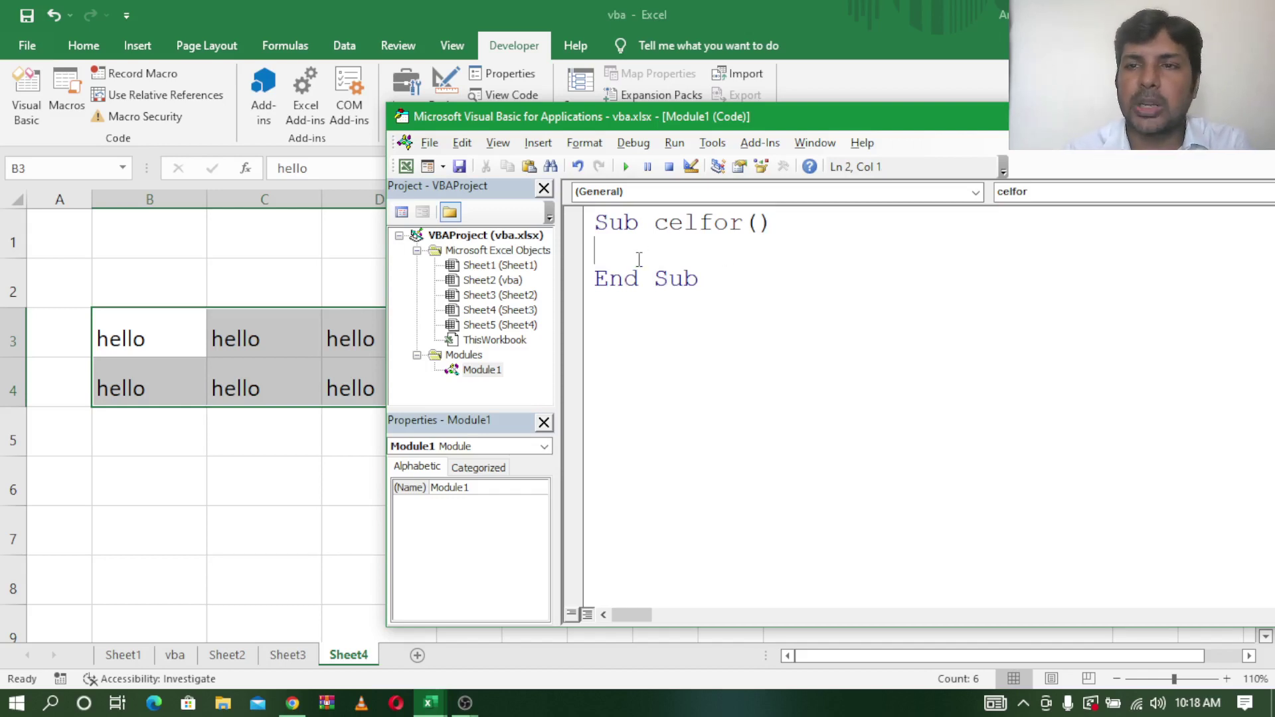
{"action": "type", "text": "ra"}
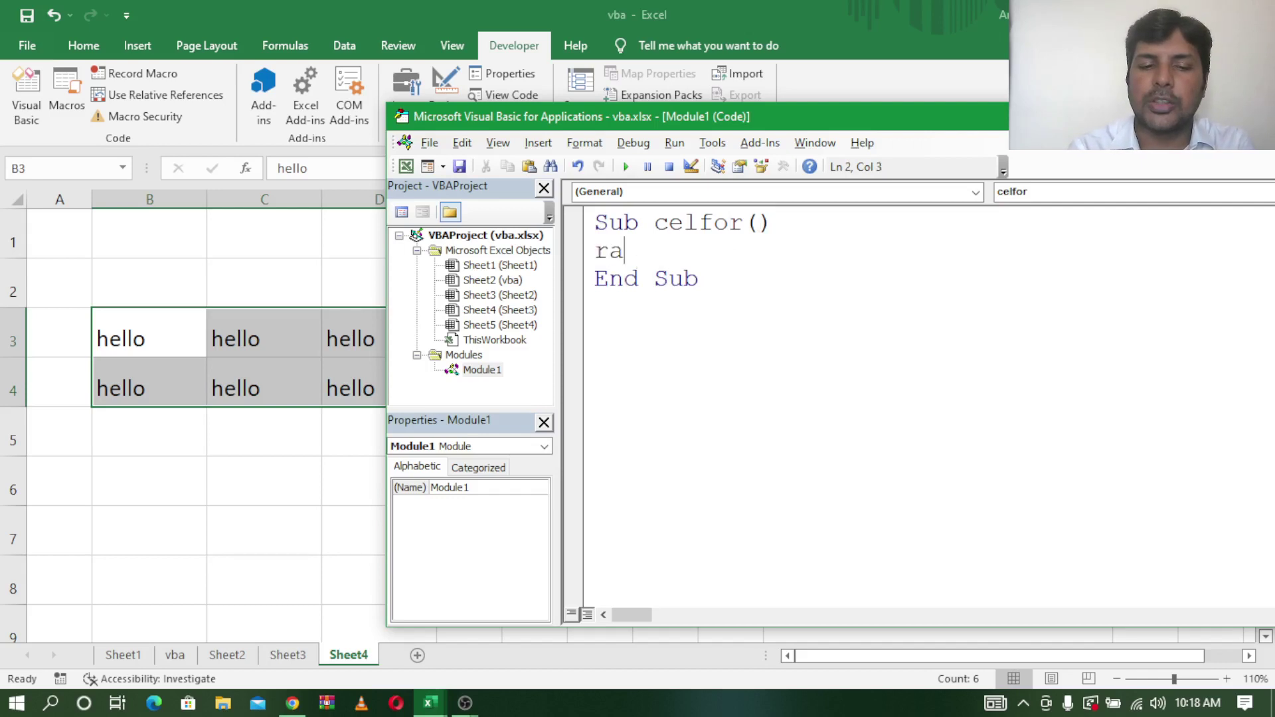
{"action": "type", "text": "nge("}
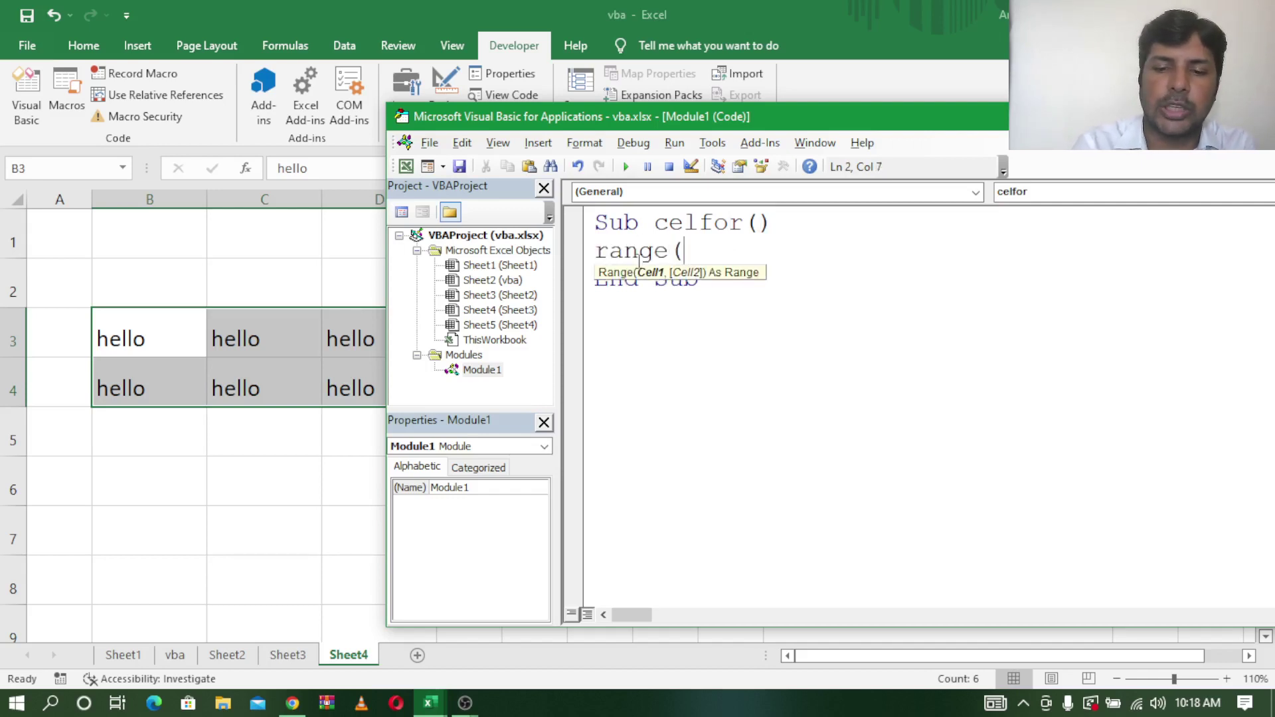
{"action": "type", "text": "\"b3"}
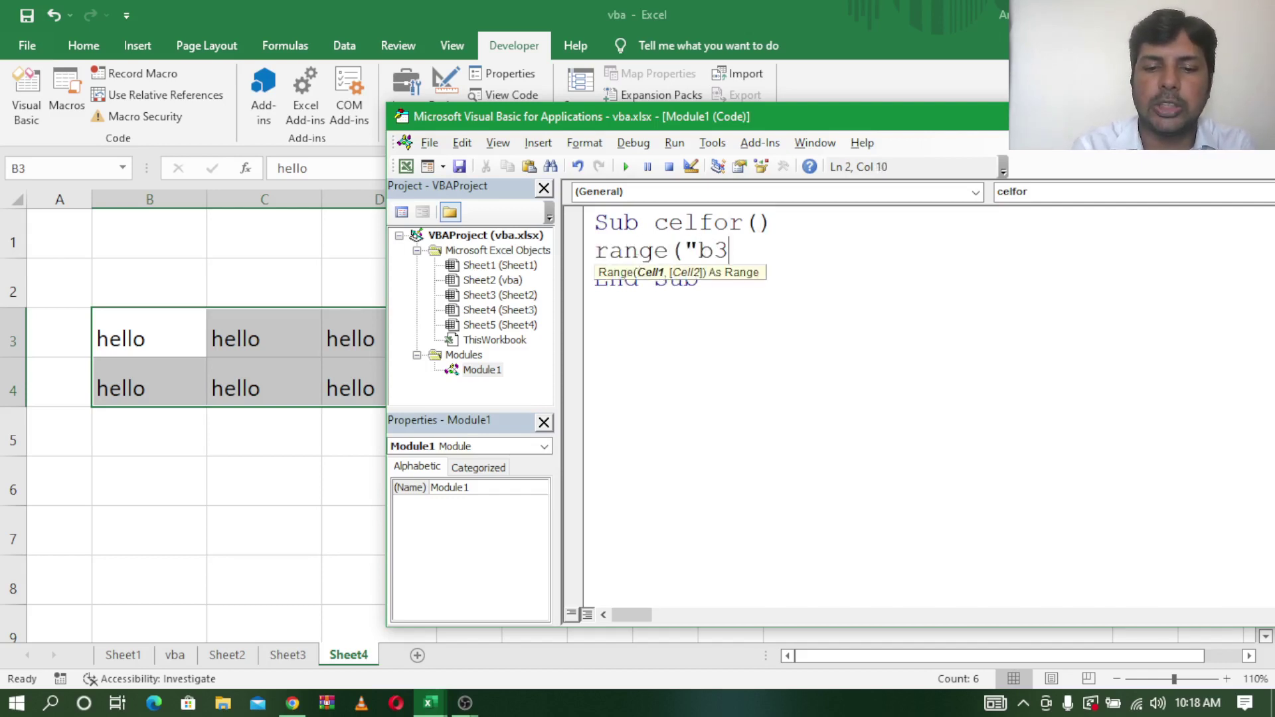
{"action": "type", "text": ":d4"}
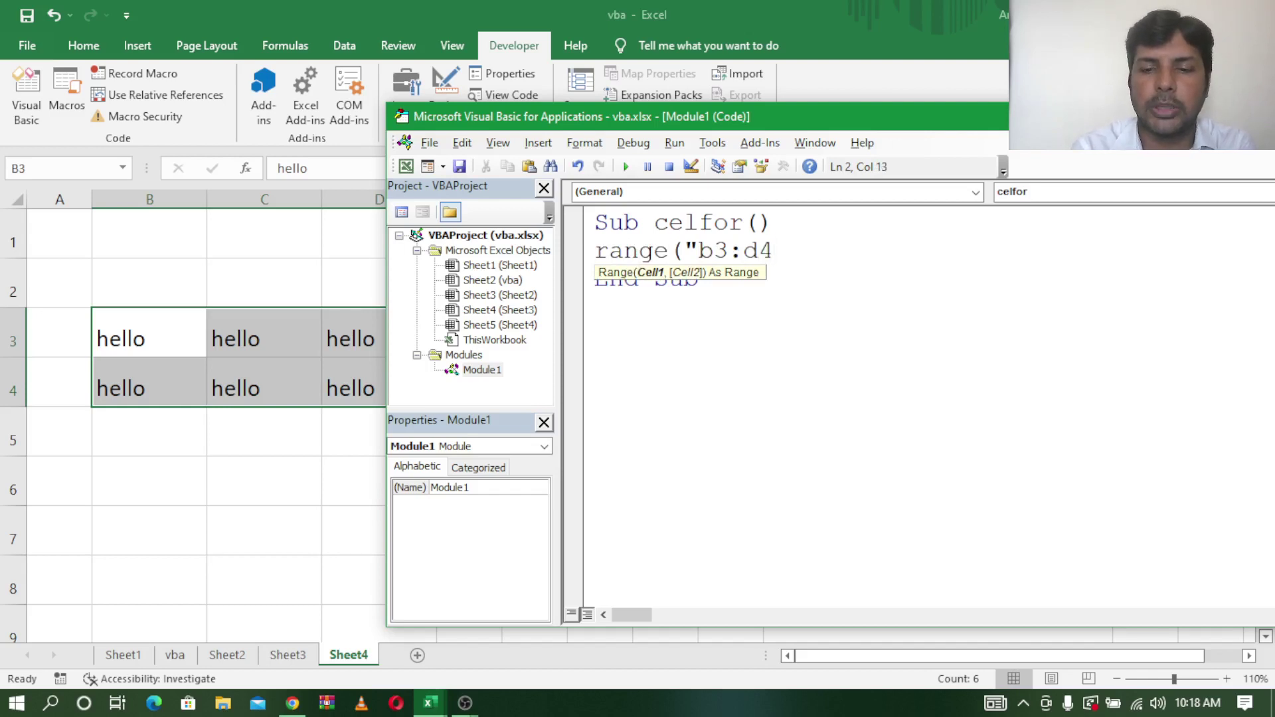
{"action": "type", "text": ")"}
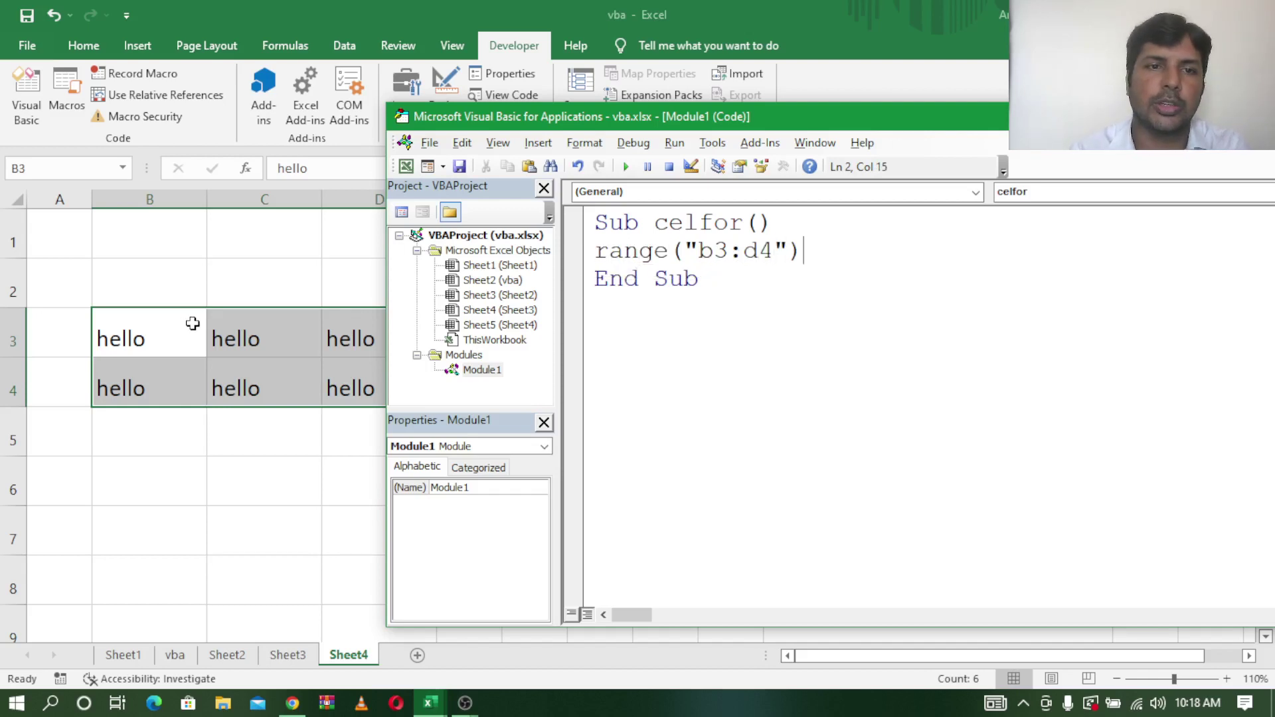
{"action": "left_click", "coordinate": [152, 330]}
{"action": "left_click_drag", "start_coordinate": [151, 331], "coordinate": [375, 387]}
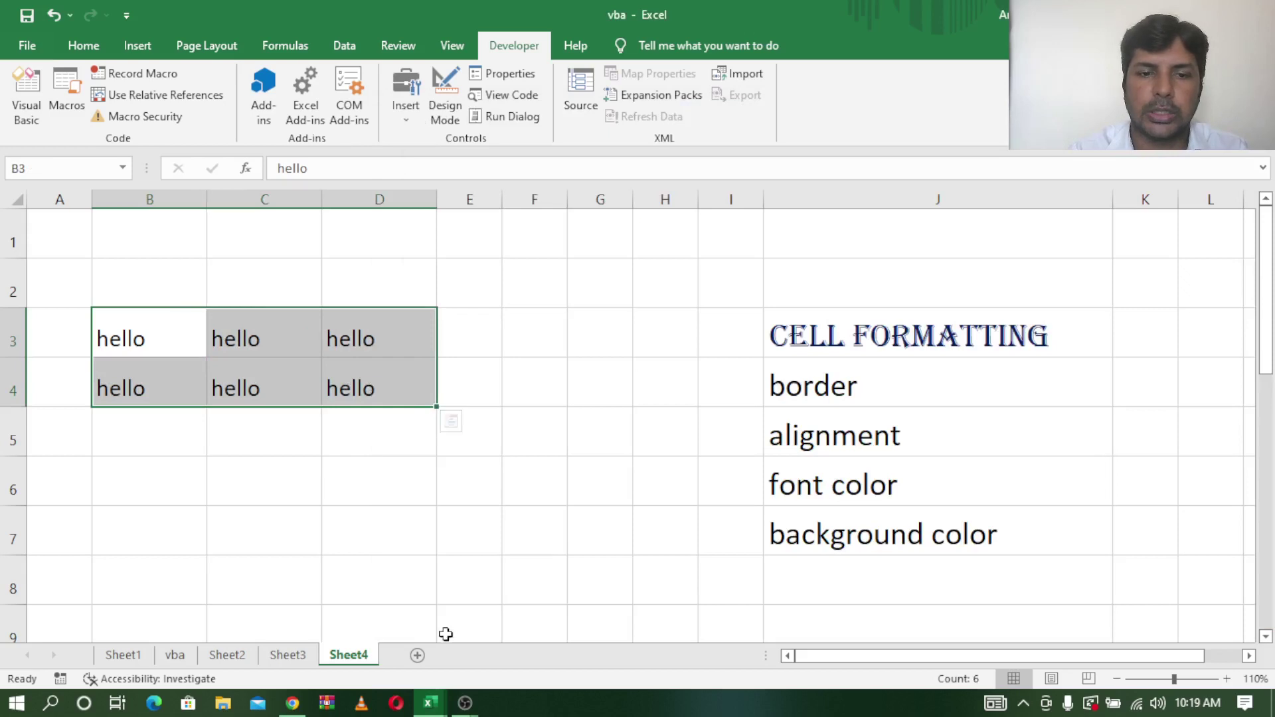
Step: Complete the macro line as Range("b3:d4").Borders.Weight = 2
{"action": "mouse_move", "coordinate": [429, 703]}
{"action": "left_click", "coordinate": [515, 614]}
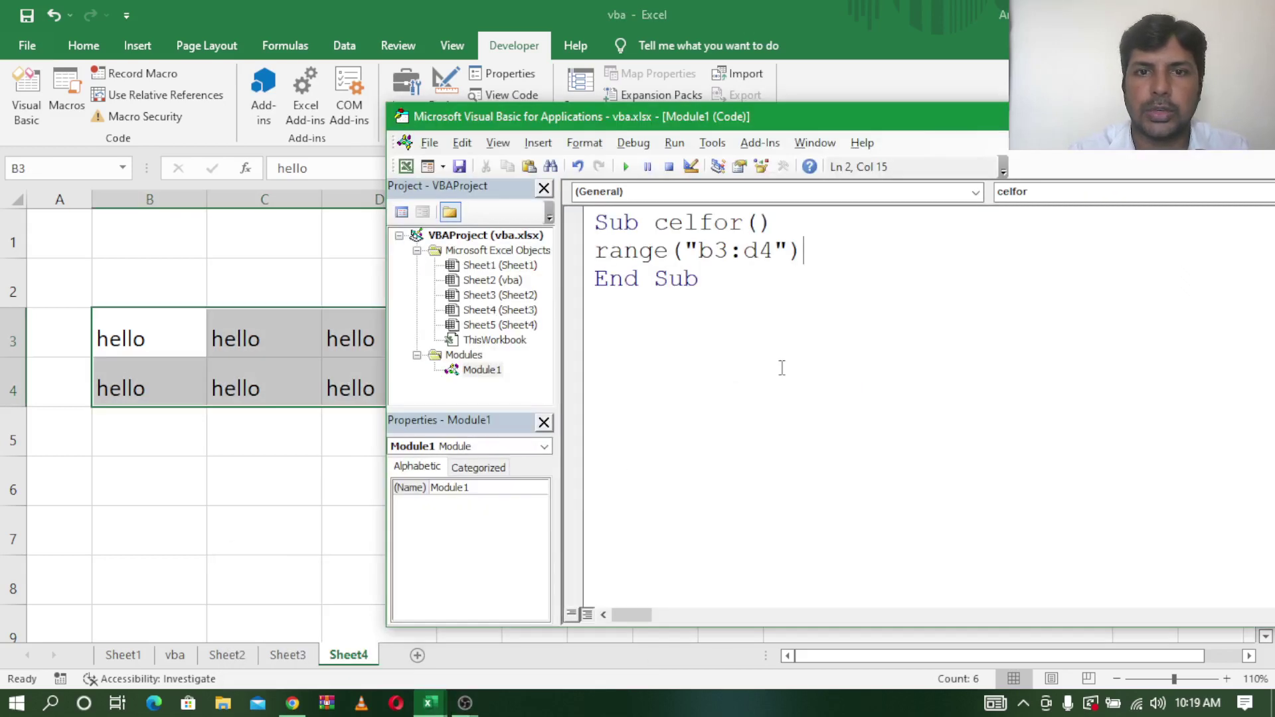
{"action": "type", "text": "."}
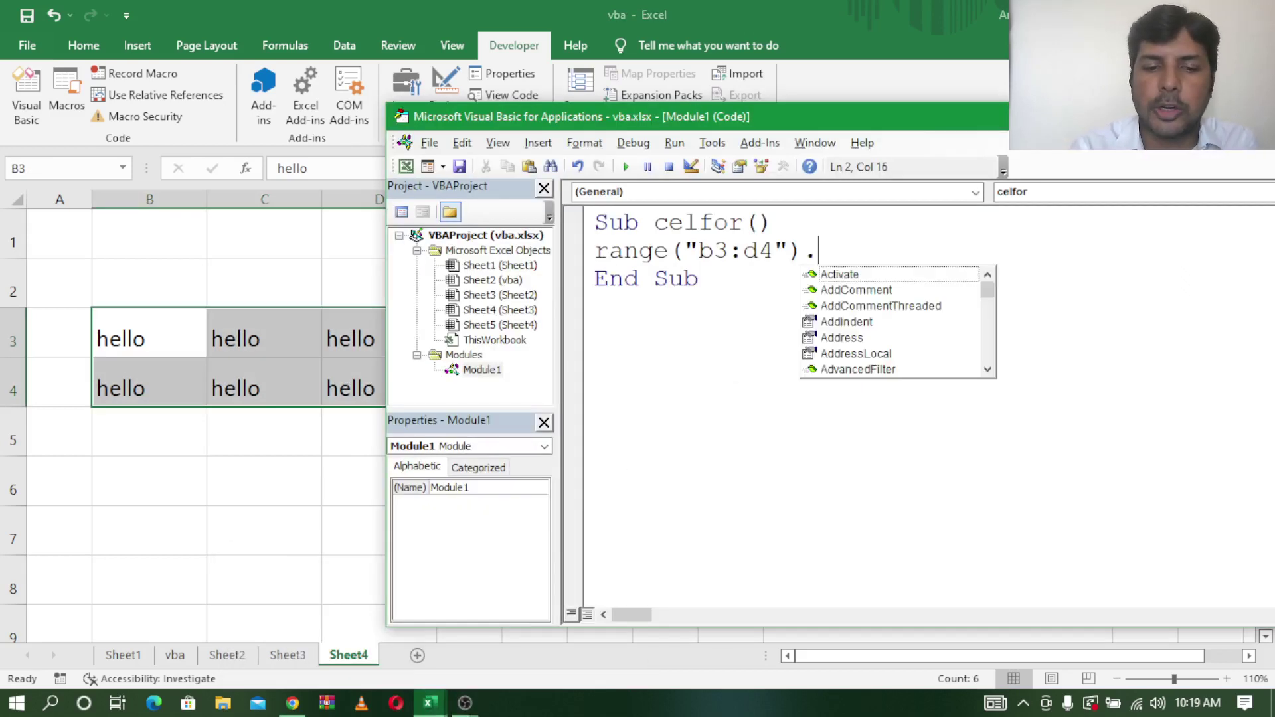
{"action": "type", "text": "bo"}
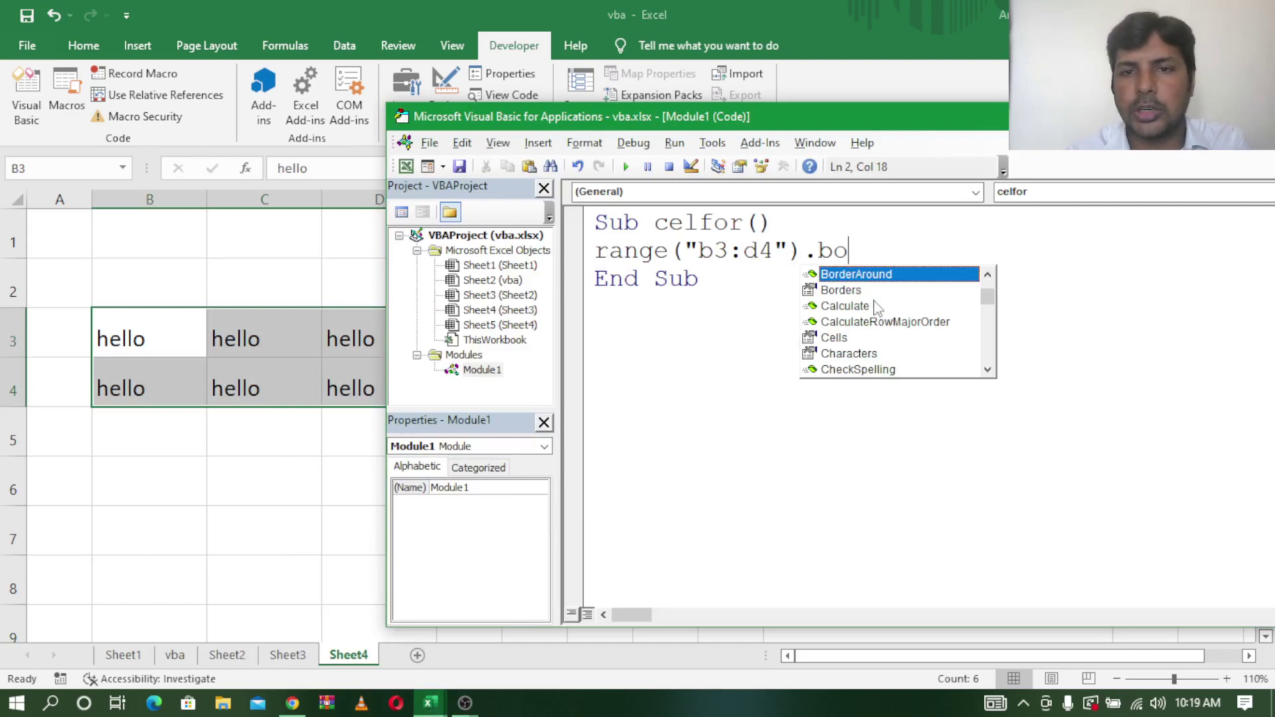
{"action": "left_click", "coordinate": [874, 295]}
{"action": "double_click", "coordinate": [874, 295]}
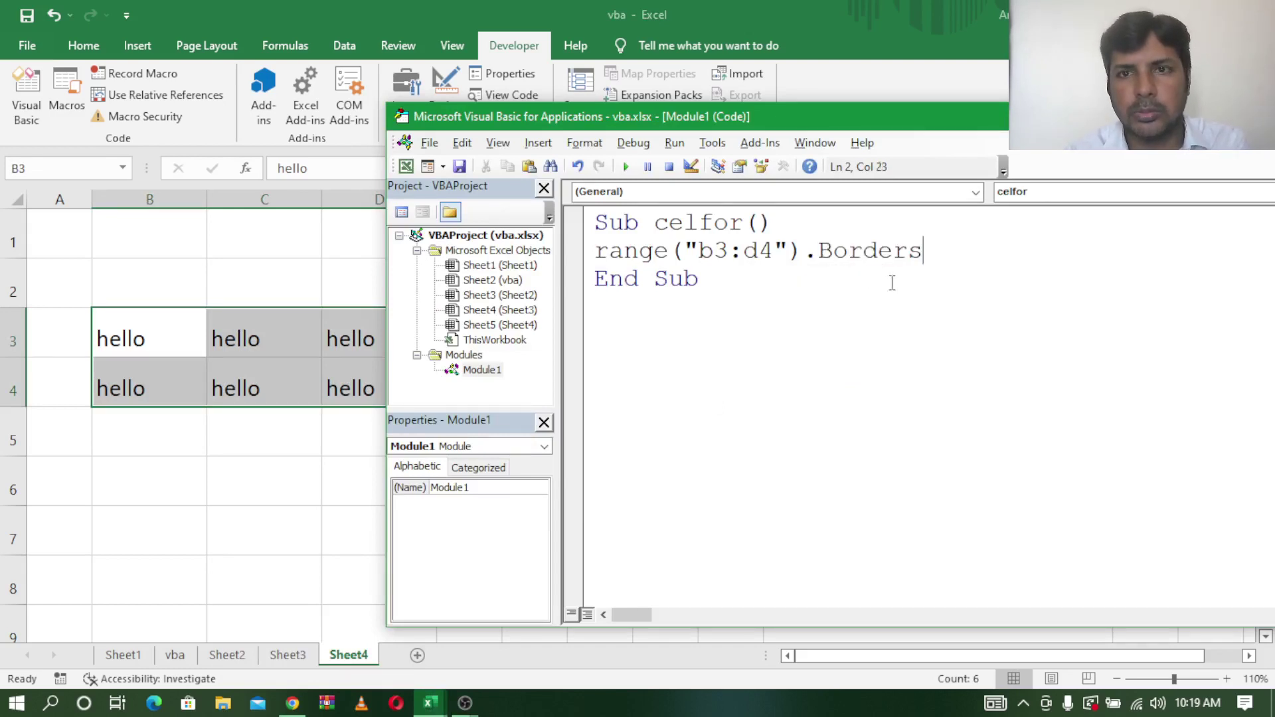
{"action": "type", "text": "."}
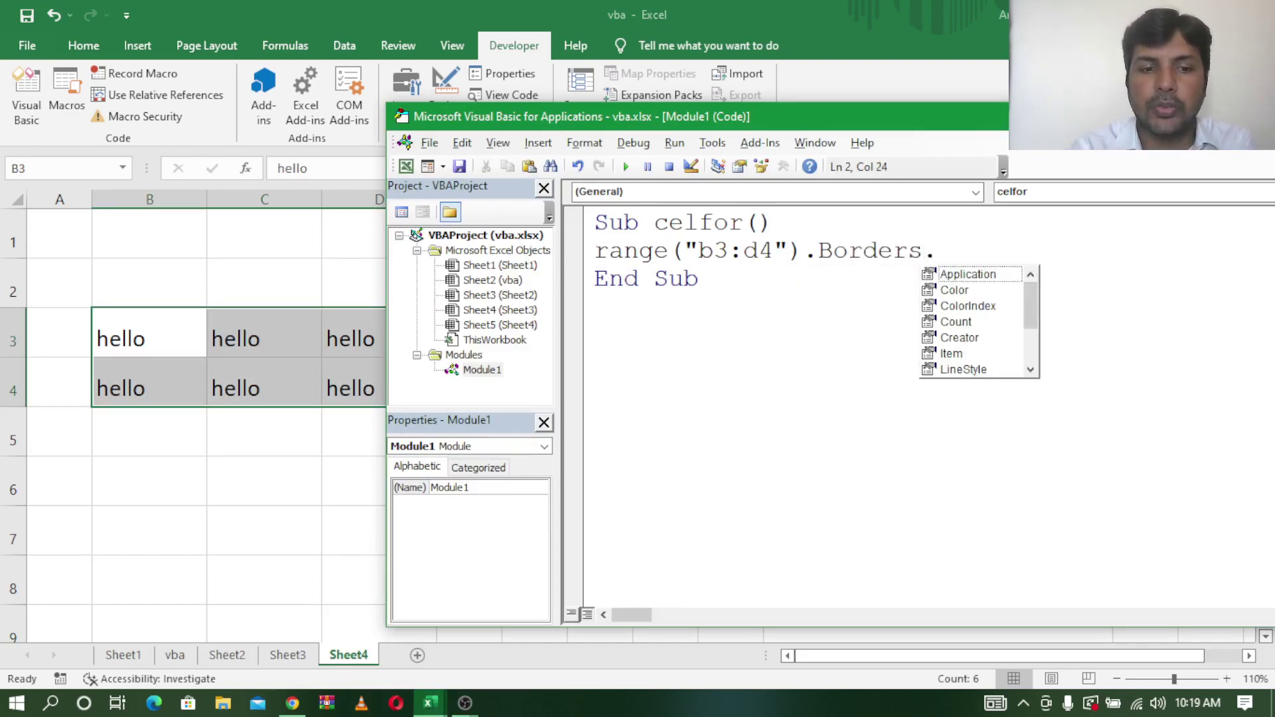
{"action": "type", "text": "weight"}
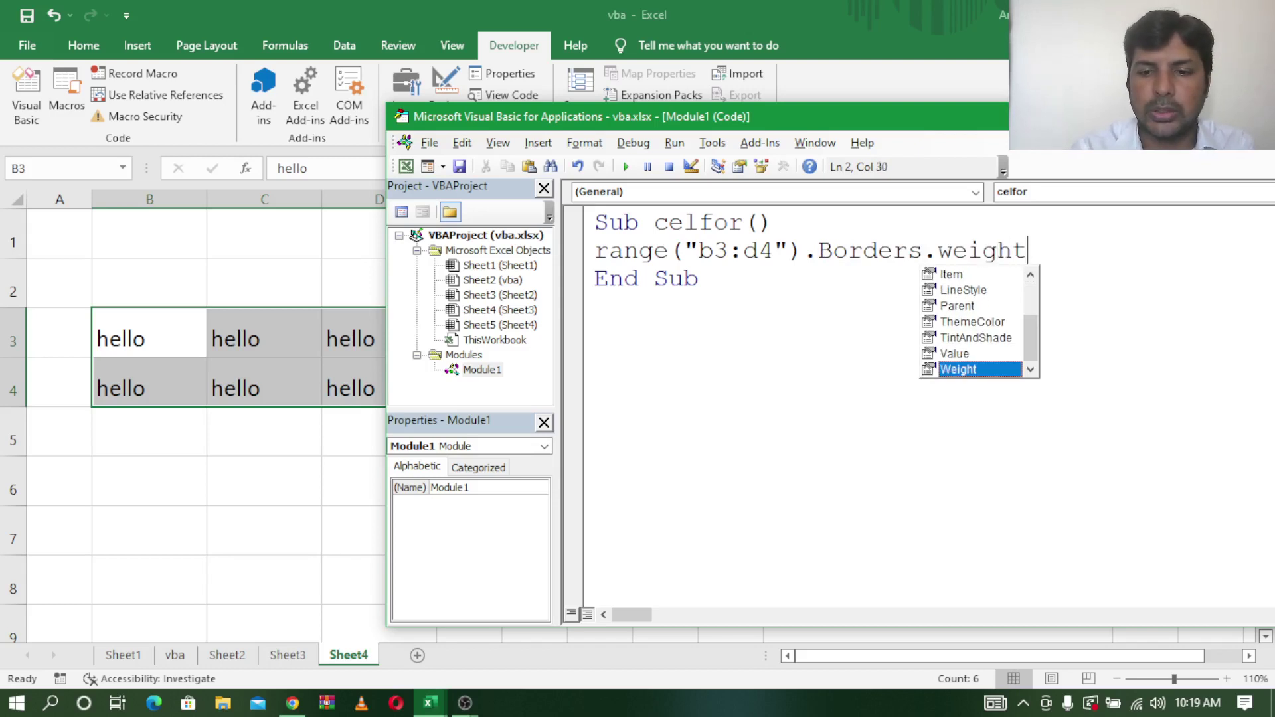
{"action": "type", "text": "="}
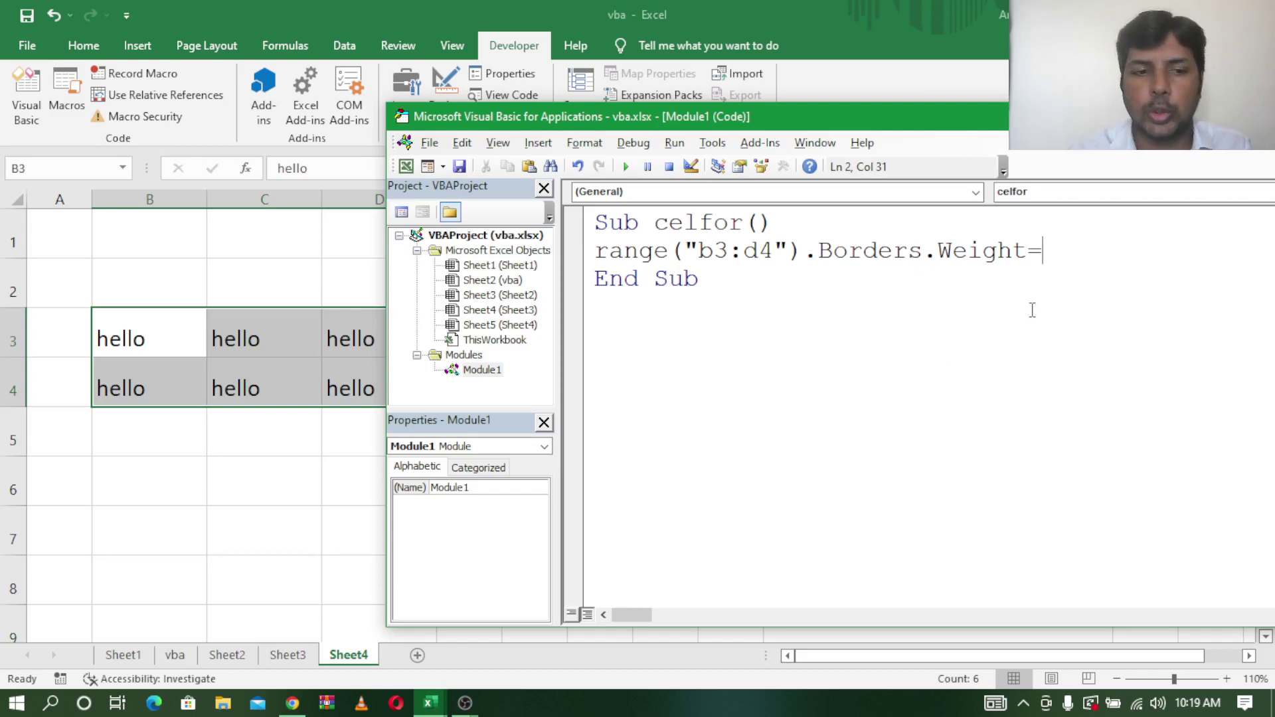
{"action": "type", "text": "2"}
{"action": "key", "text": "Return"}
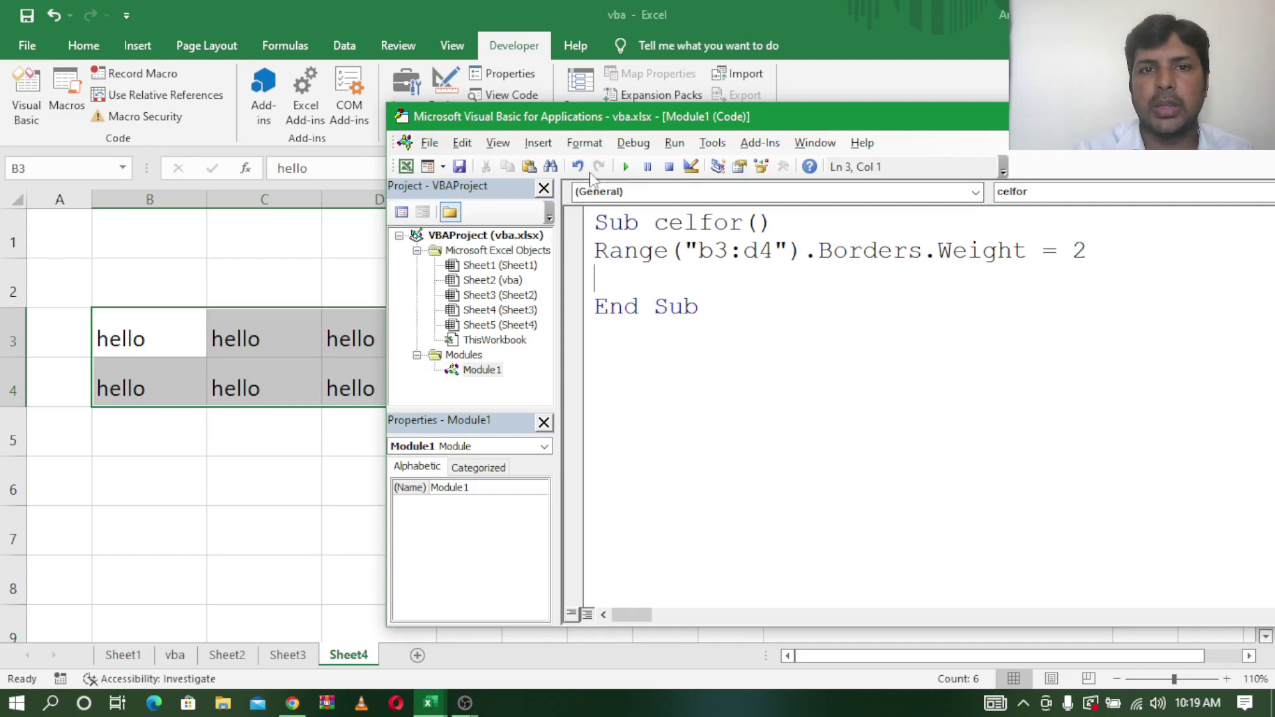
Step: Show the Debug toolbar via View > Toolbars and Step Into the celfor macro
{"action": "left_click", "coordinate": [499, 146]}
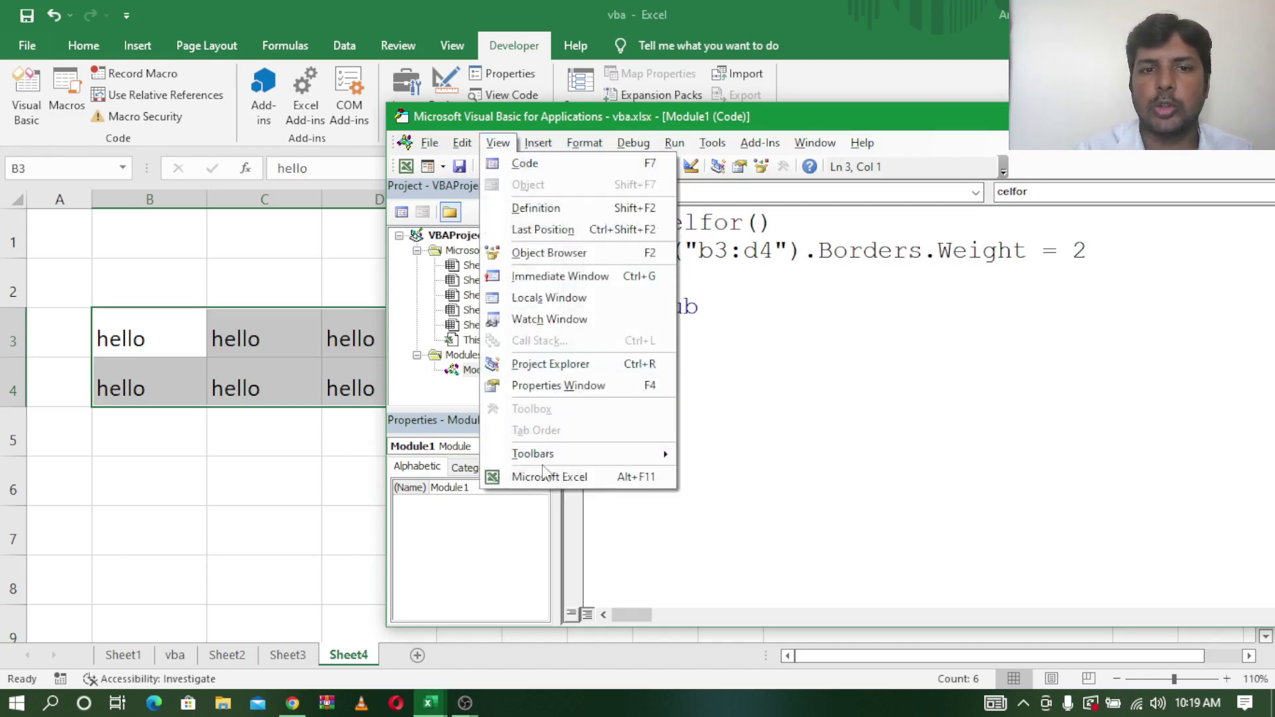
{"action": "mouse_move", "coordinate": [533, 453]}
{"action": "left_click", "coordinate": [738, 457]}
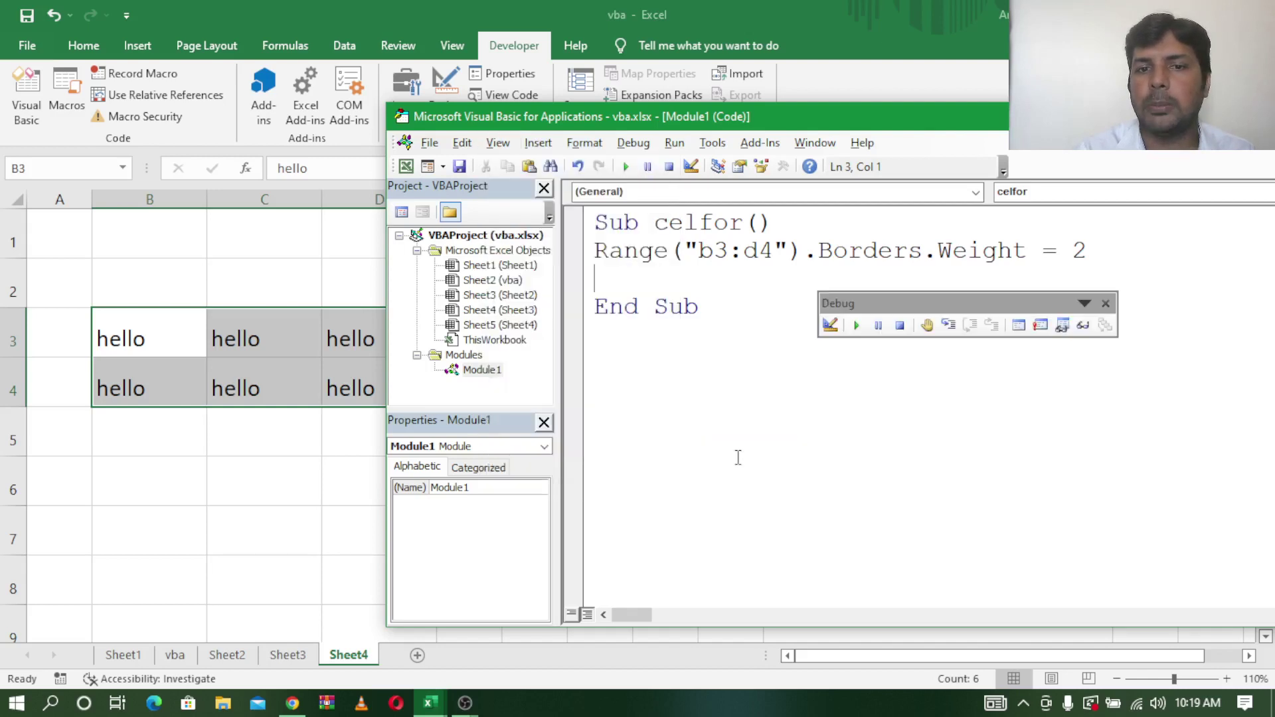
{"action": "left_click", "coordinate": [948, 325]}
Step: Step through celfor to End Sub and move the editor aside to view the bordered B3:D4
{"action": "left_click", "coordinate": [949, 325]}
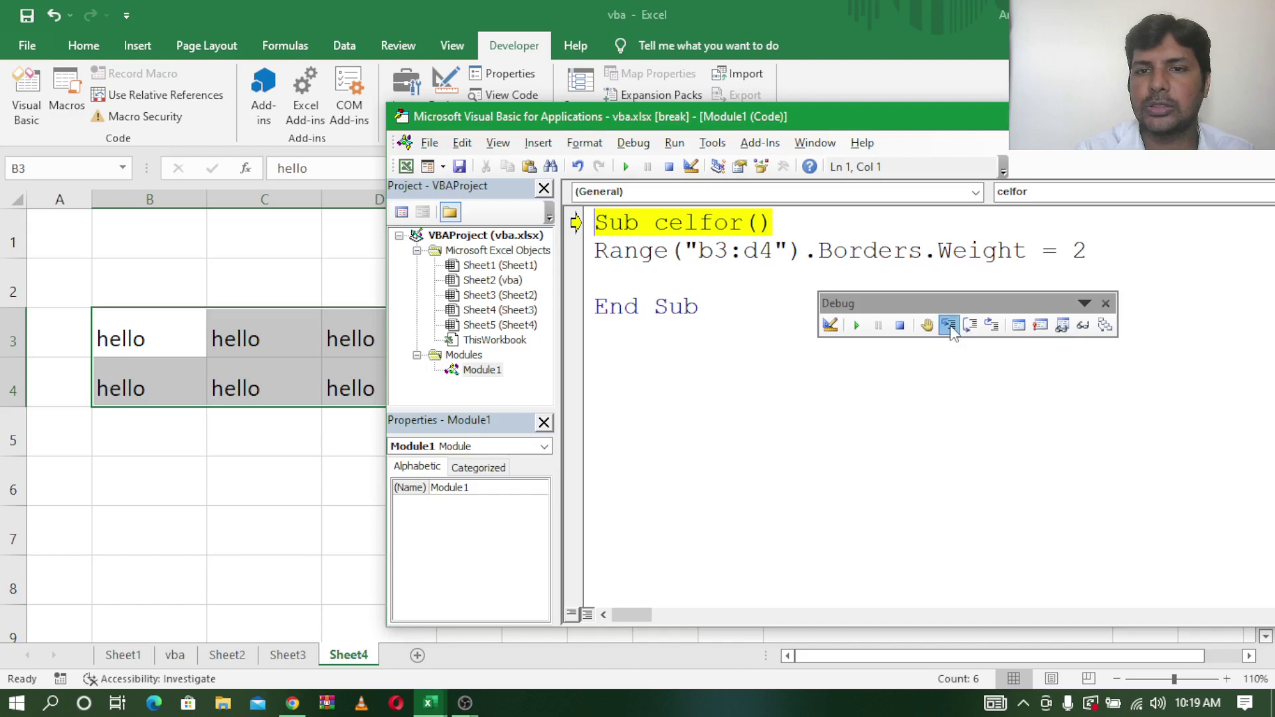
{"action": "left_click", "coordinate": [950, 325]}
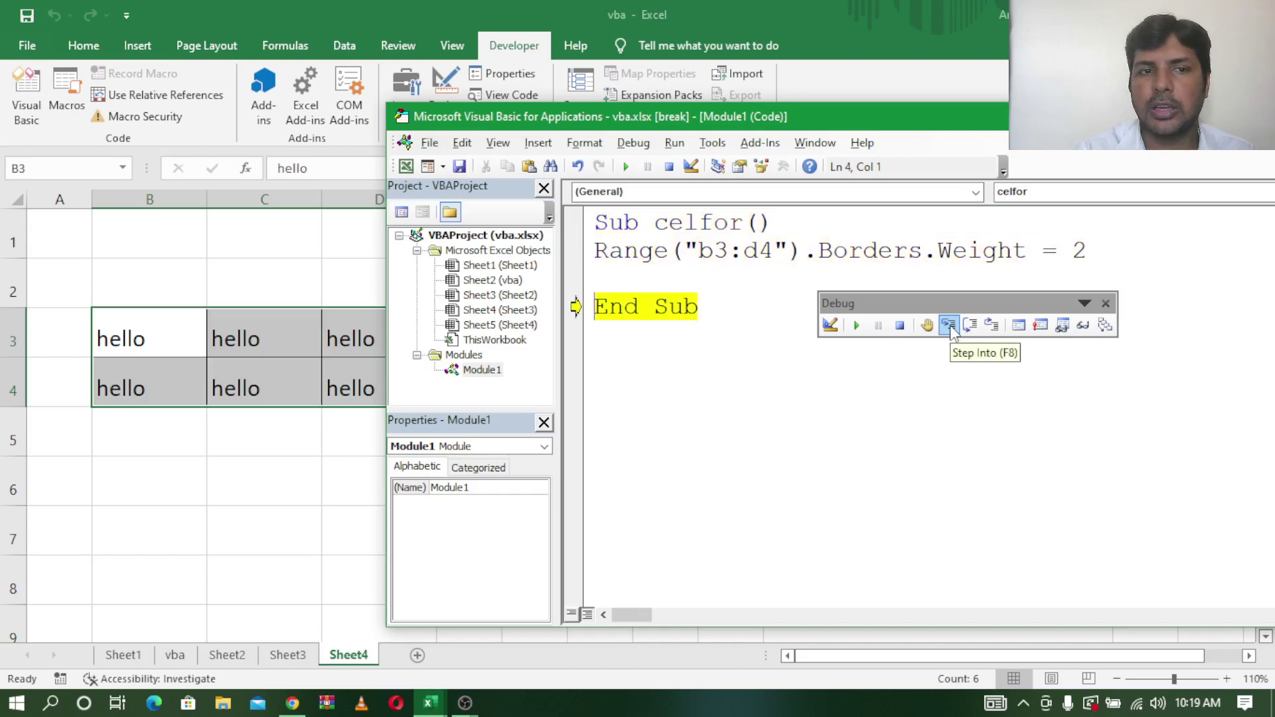
{"action": "left_click", "coordinate": [950, 326]}
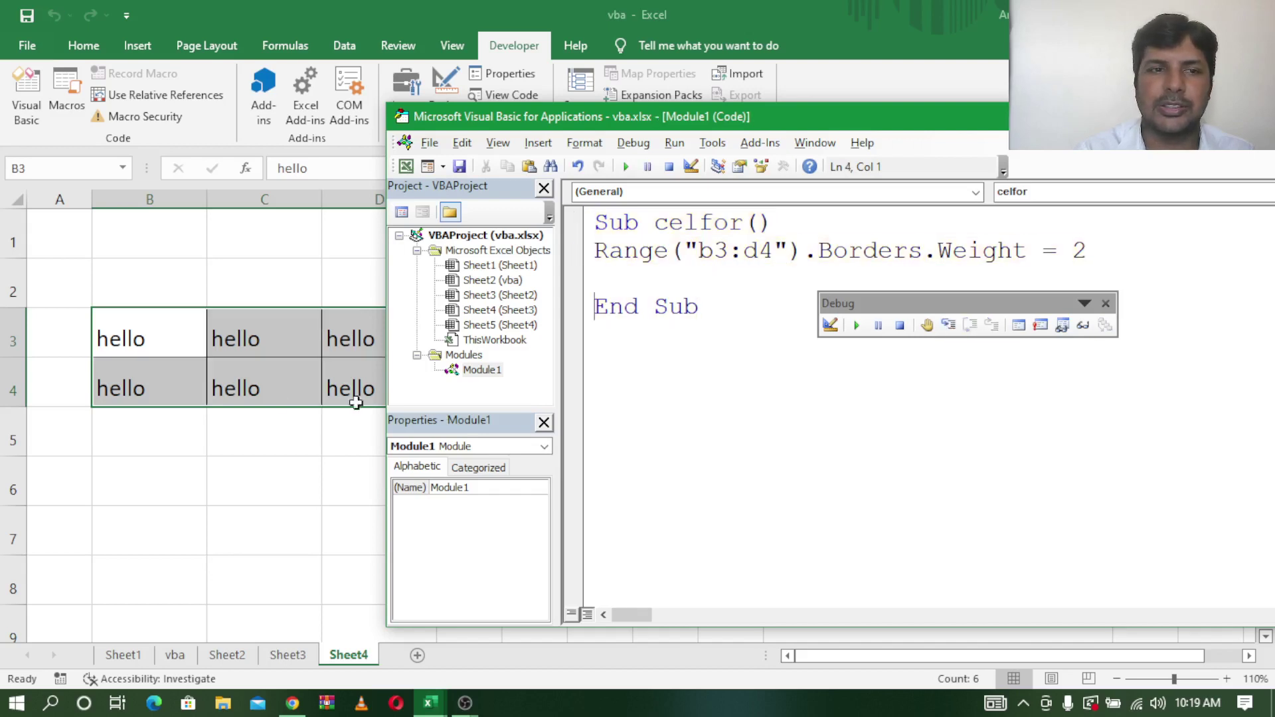
{"action": "left_click_drag", "start_coordinate": [498, 121], "coordinate": [637, 121]}
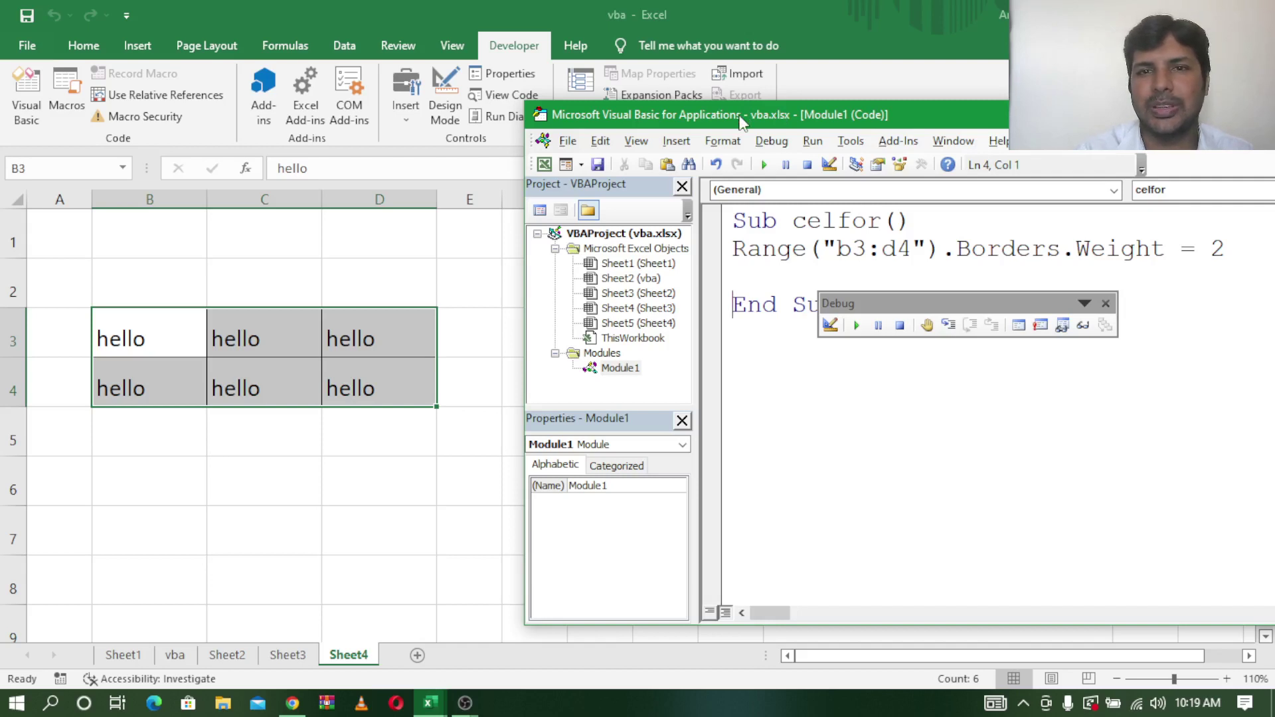
{"action": "left_click_drag", "start_coordinate": [741, 121], "coordinate": [494, 123]}
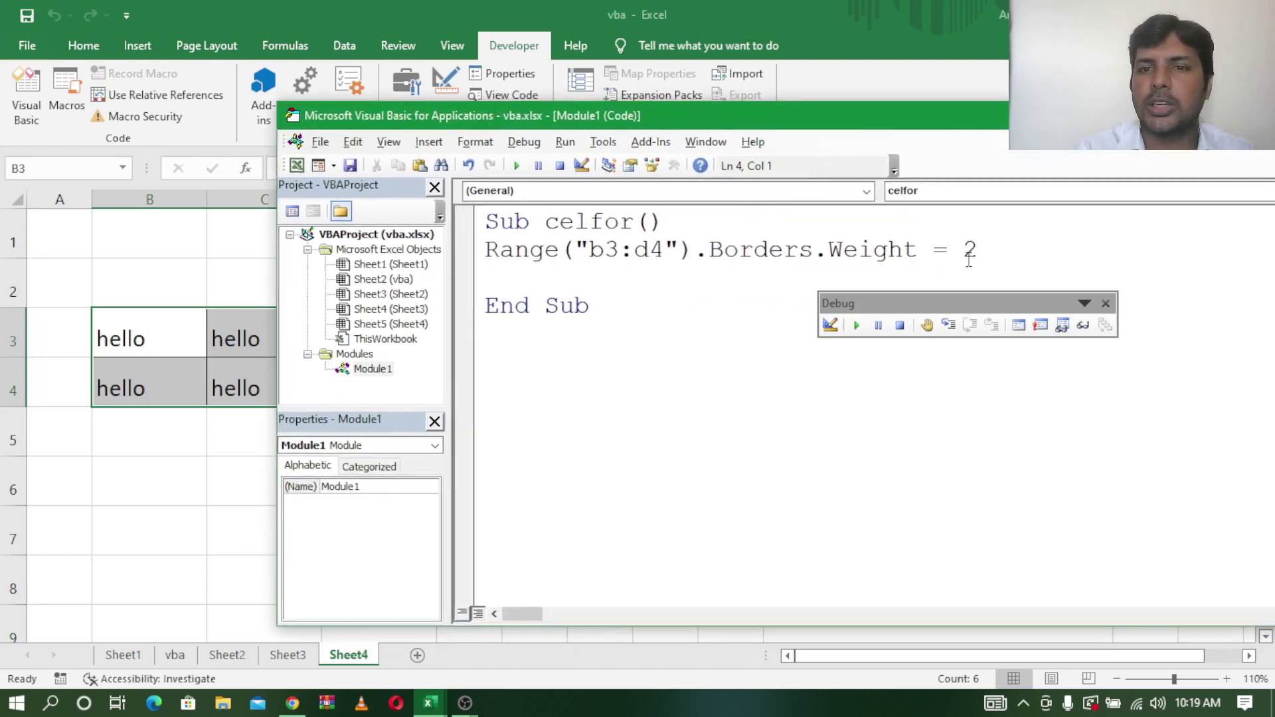
Step: Change the border weight value in the macro from 2 to 4
{"action": "left_click", "coordinate": [983, 258]}
{"action": "key", "text": "BackSpace"}
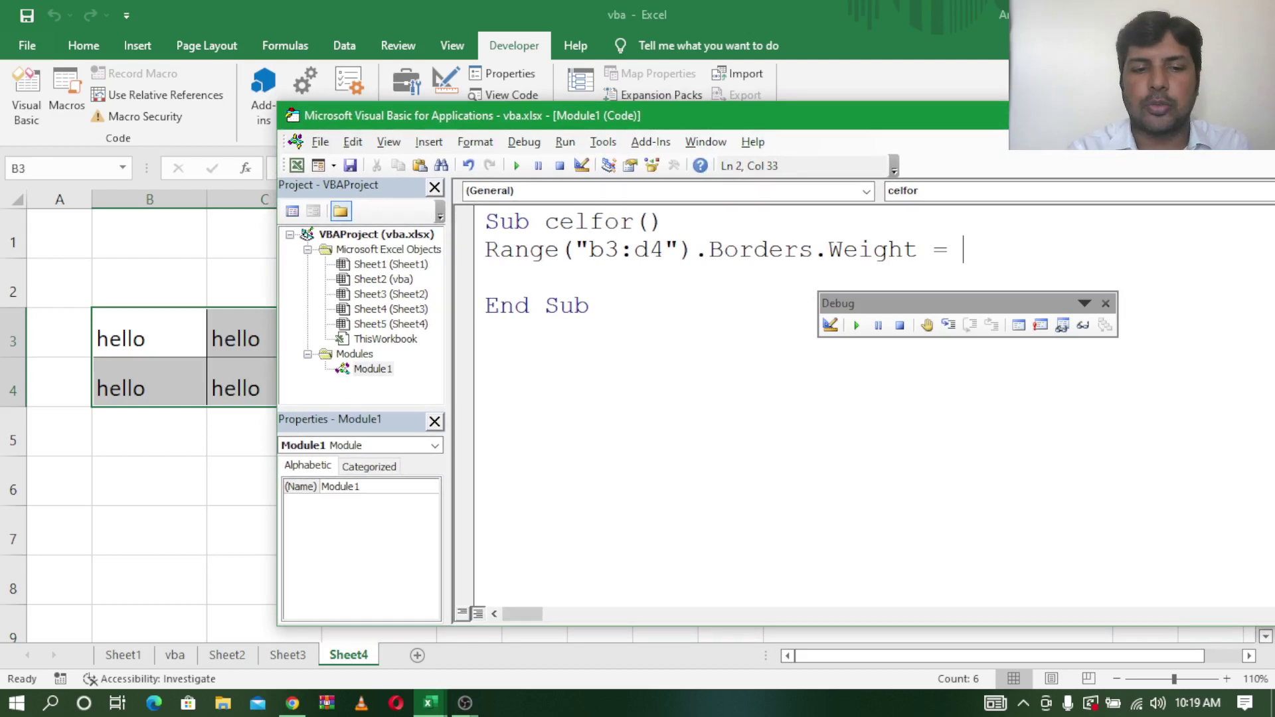
{"action": "type", "text": "4"}
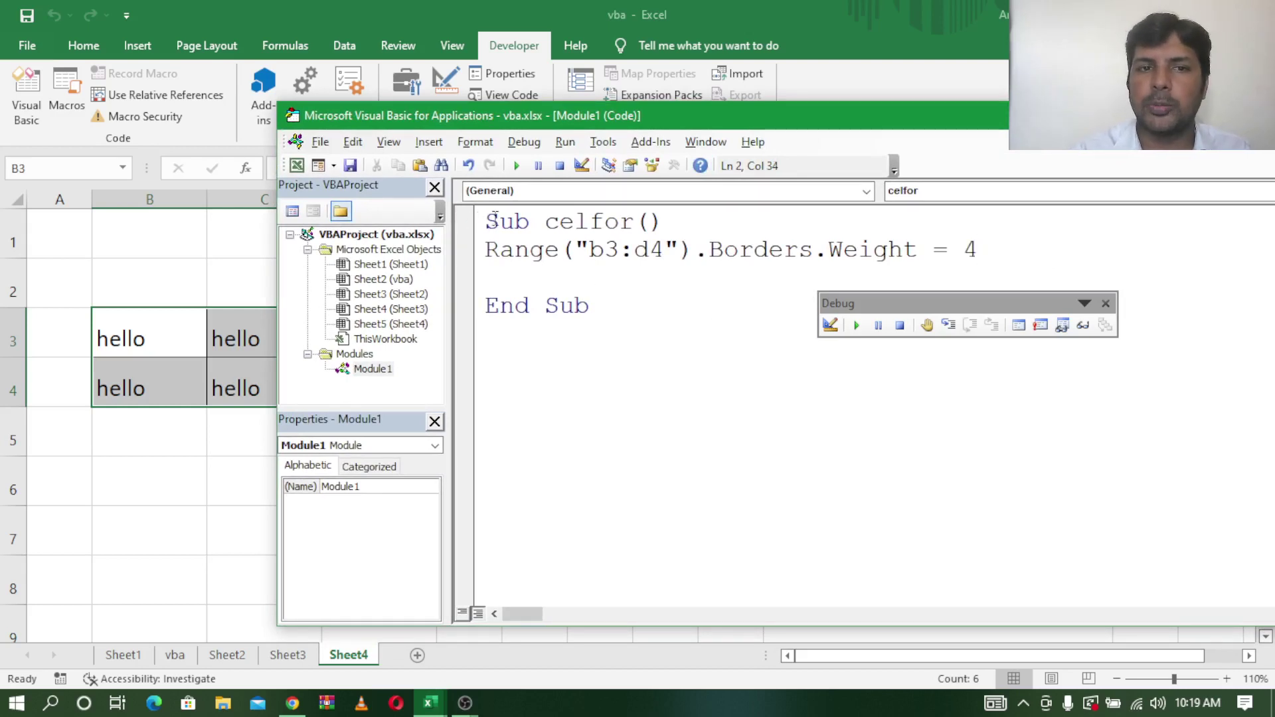
{"action": "left_click", "coordinate": [495, 215]}
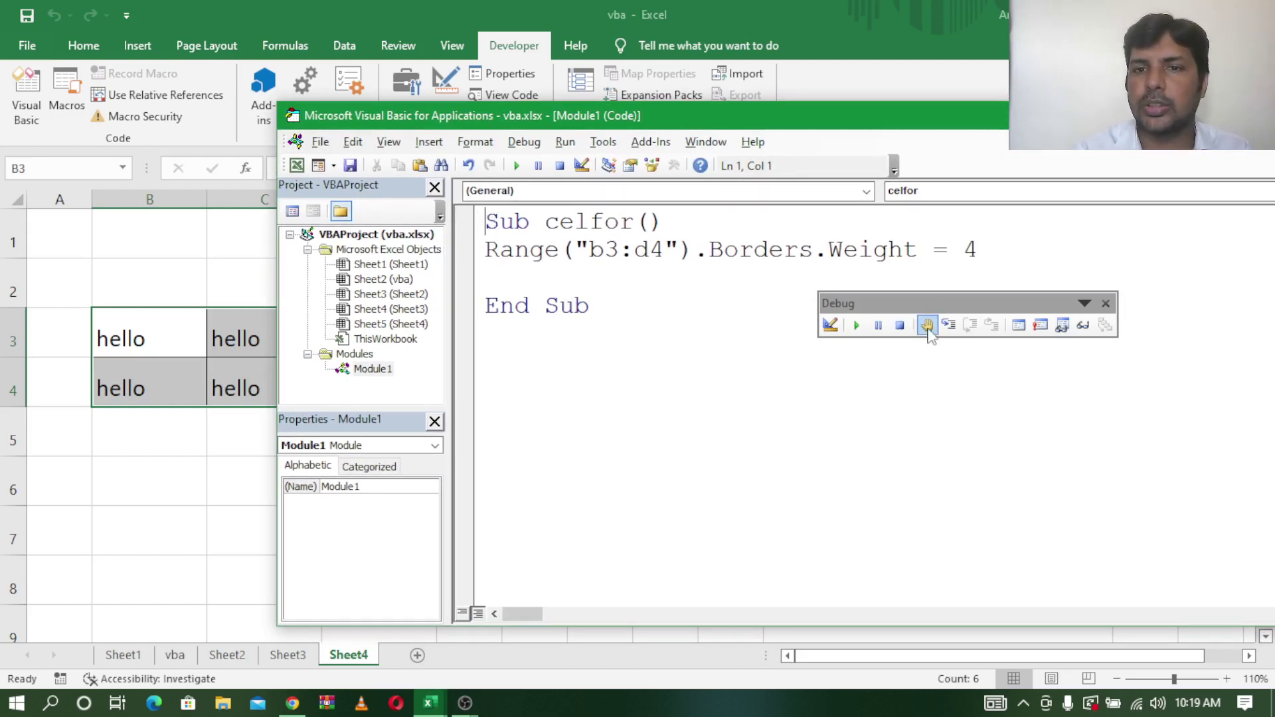
Step: Step through the updated macro and inspect the thicker borders on B3:D4 in the sheet
{"action": "left_click", "coordinate": [950, 329]}
{"action": "left_click", "coordinate": [950, 329]}
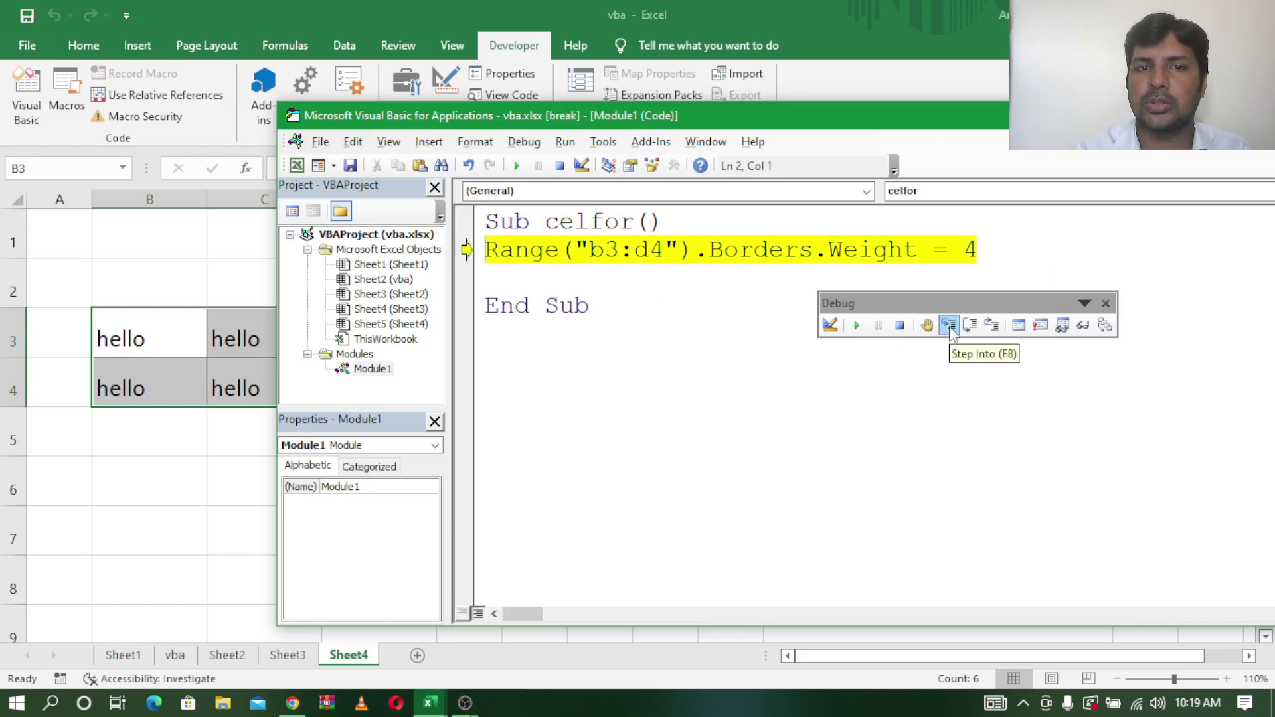
{"action": "left_click", "coordinate": [950, 329]}
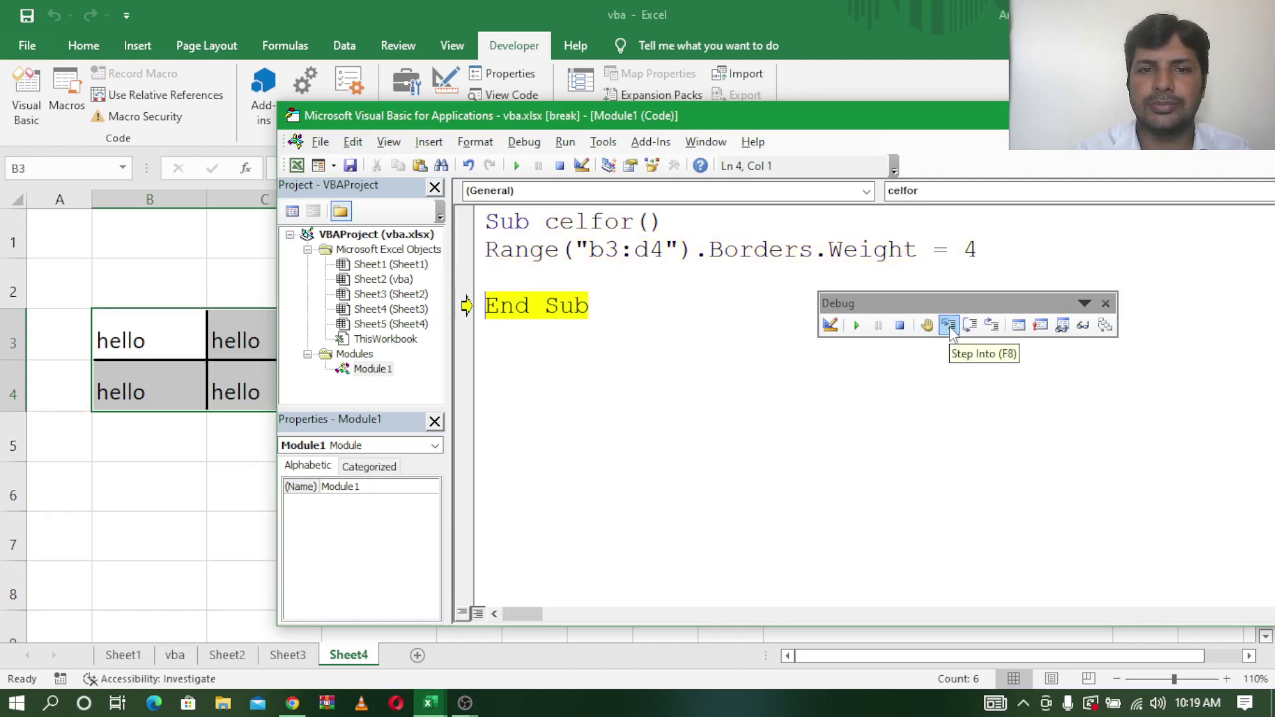
{"action": "left_click", "coordinate": [949, 326]}
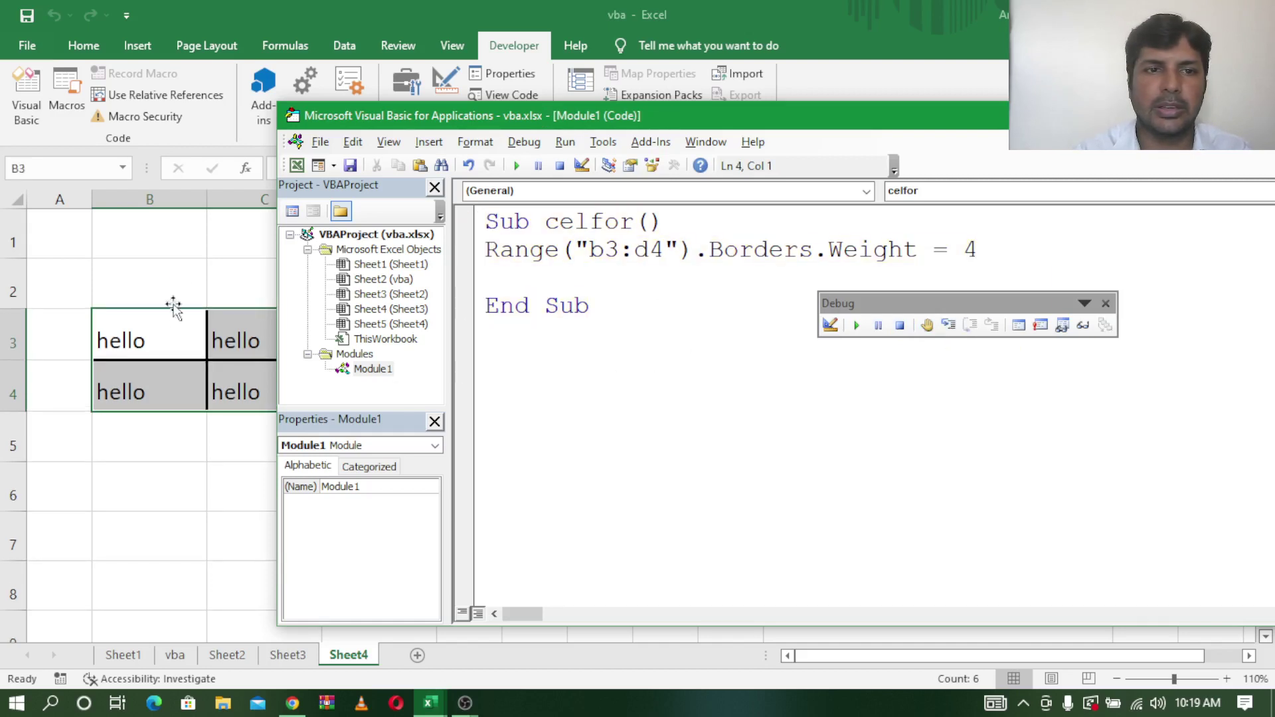
{"action": "left_click", "coordinate": [204, 283]}
{"action": "left_click", "coordinate": [540, 344]}
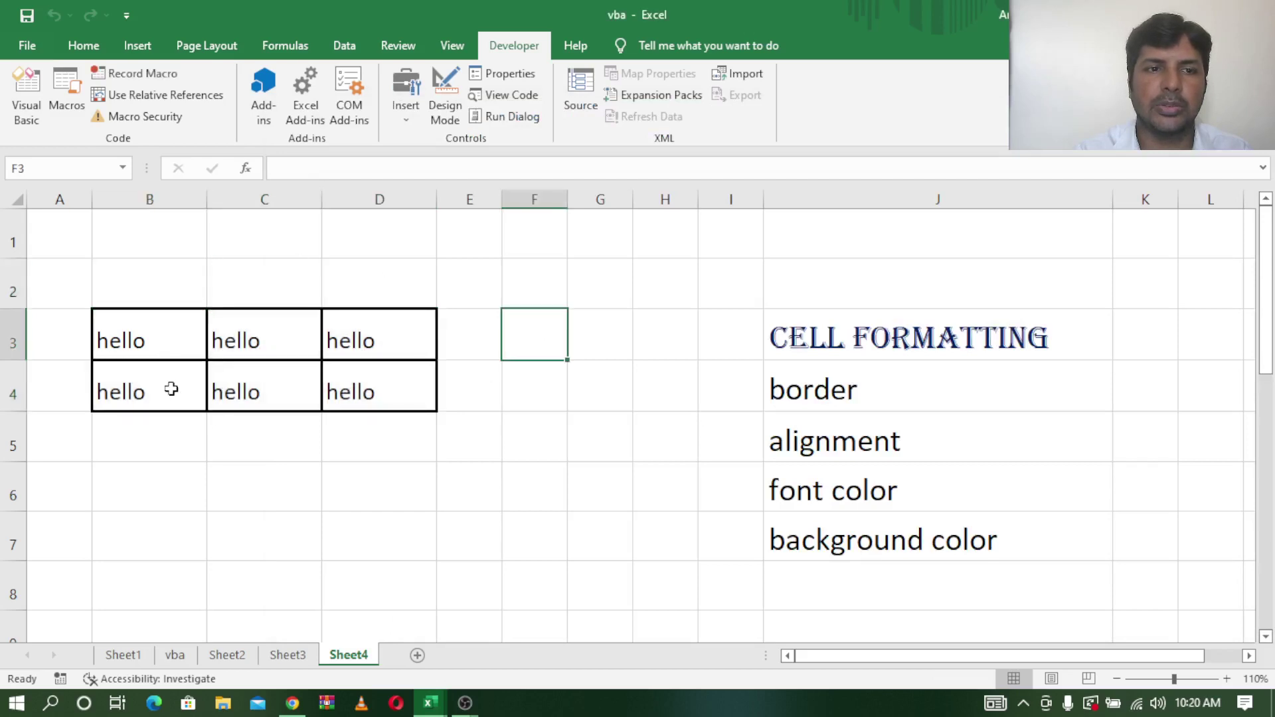
{"action": "mouse_move", "coordinate": [430, 703]}
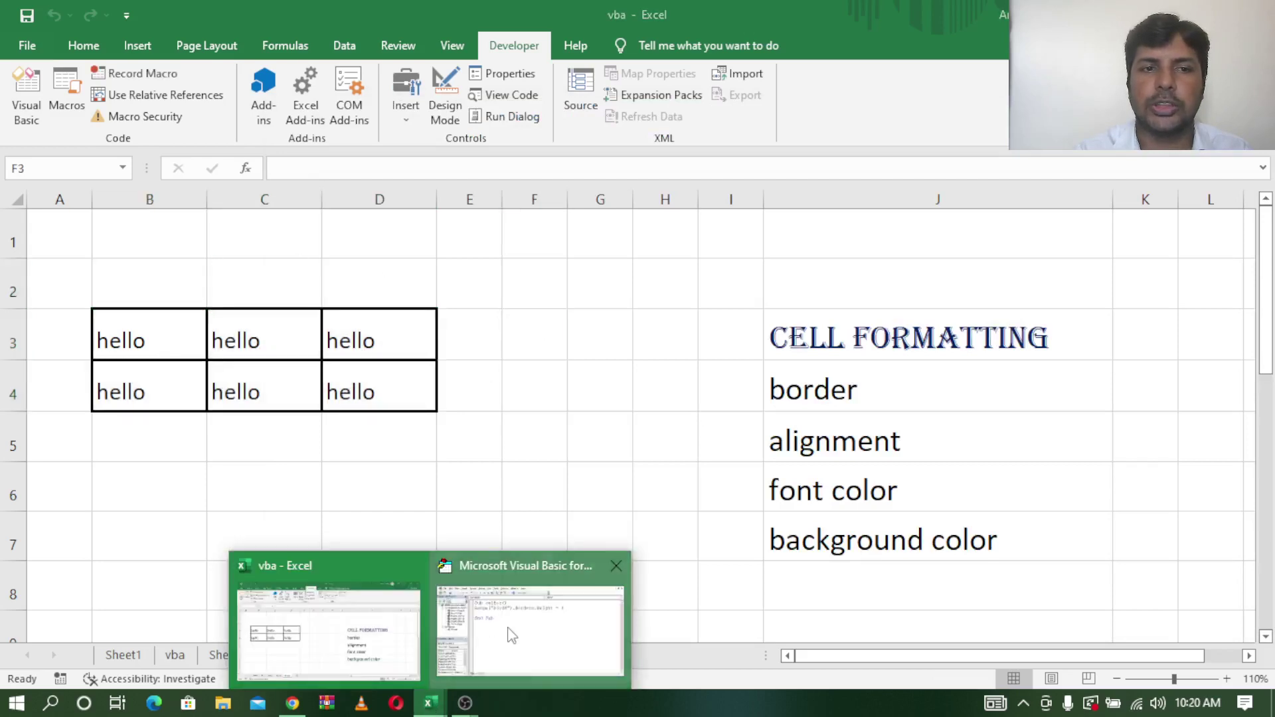
{"action": "left_click", "coordinate": [510, 628]}
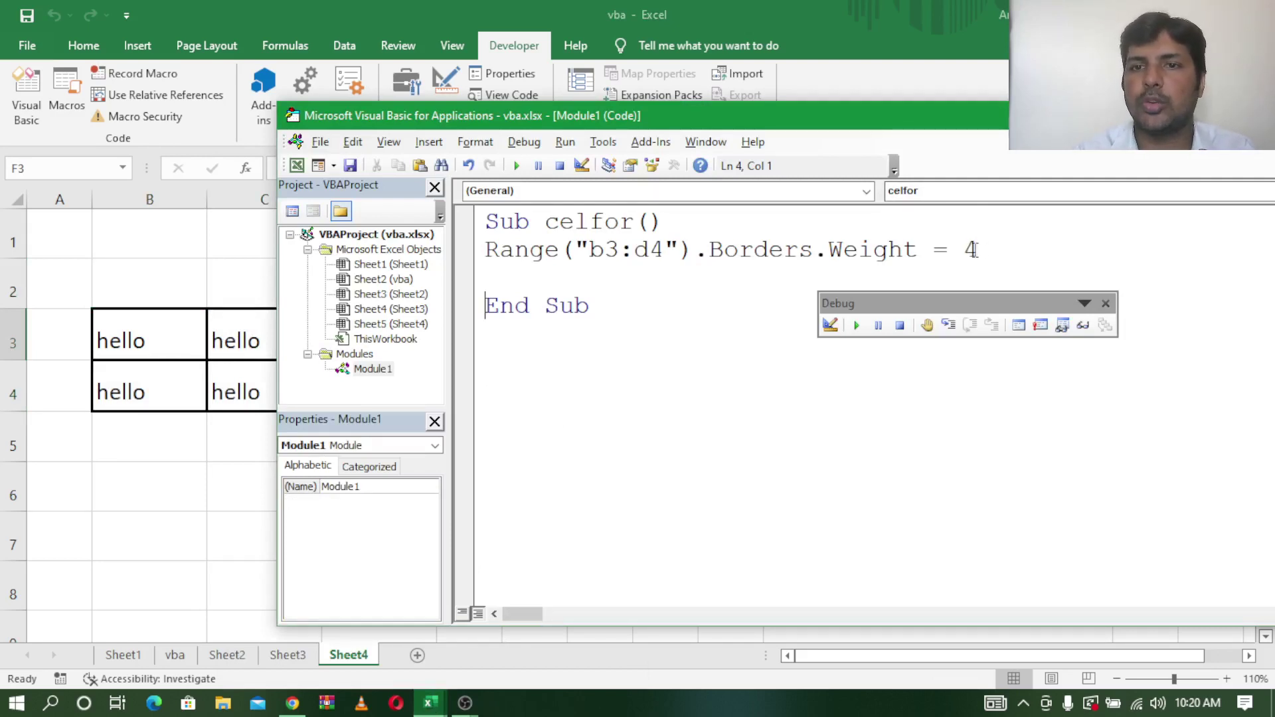
Step: Start a new statement above End Sub with Range("b3:d4")
{"action": "left_click", "coordinate": [490, 276]}
{"action": "type", "text": "ran"}
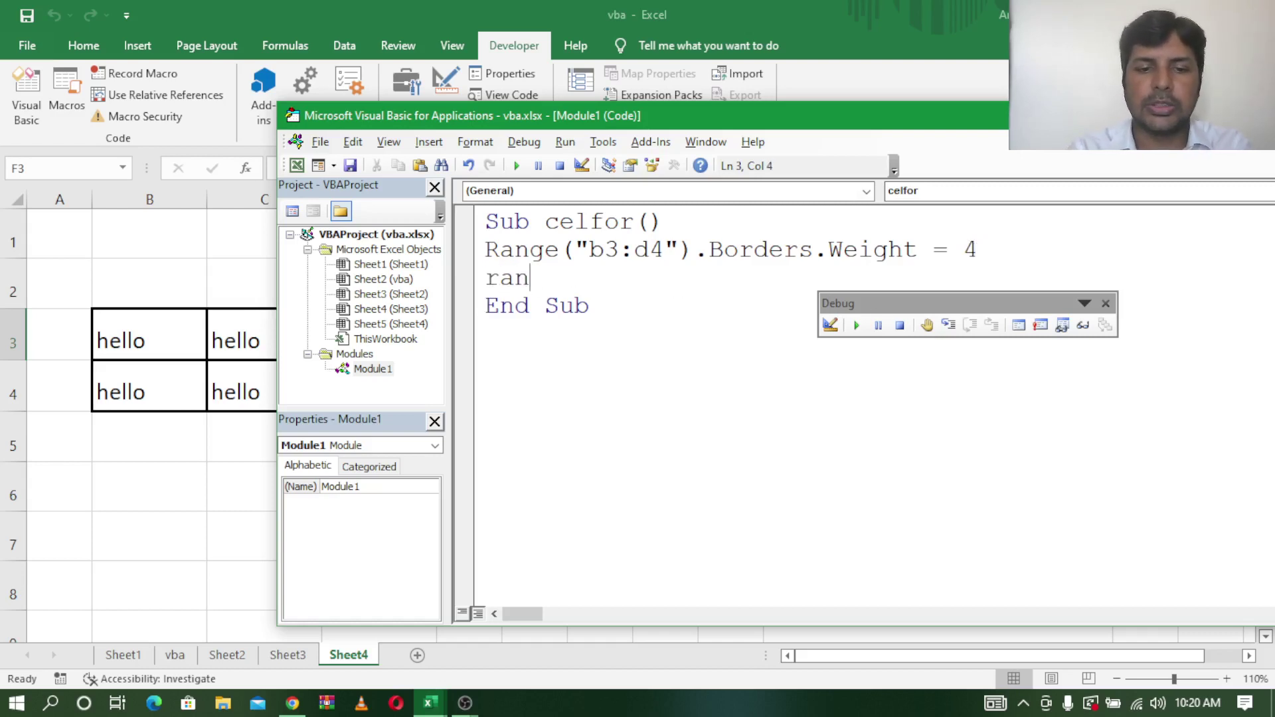
{"action": "type", "text": "ge("}
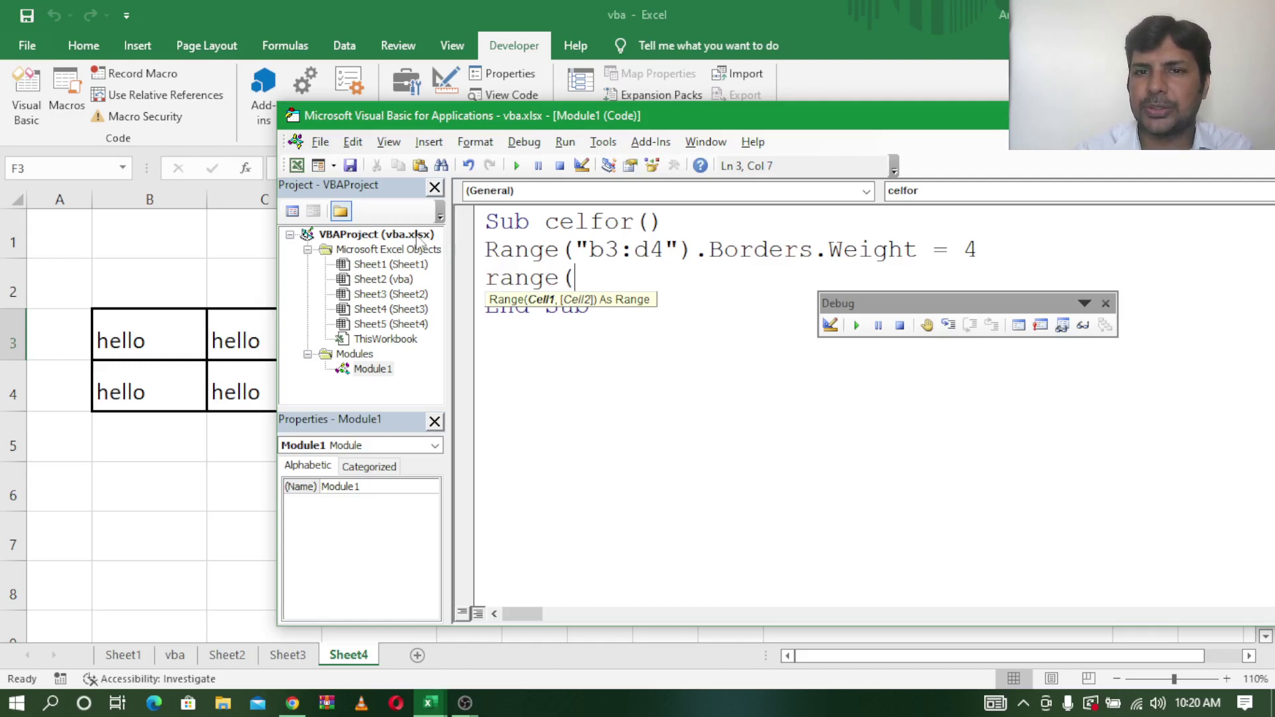
{"action": "type", "text": "\"b"}
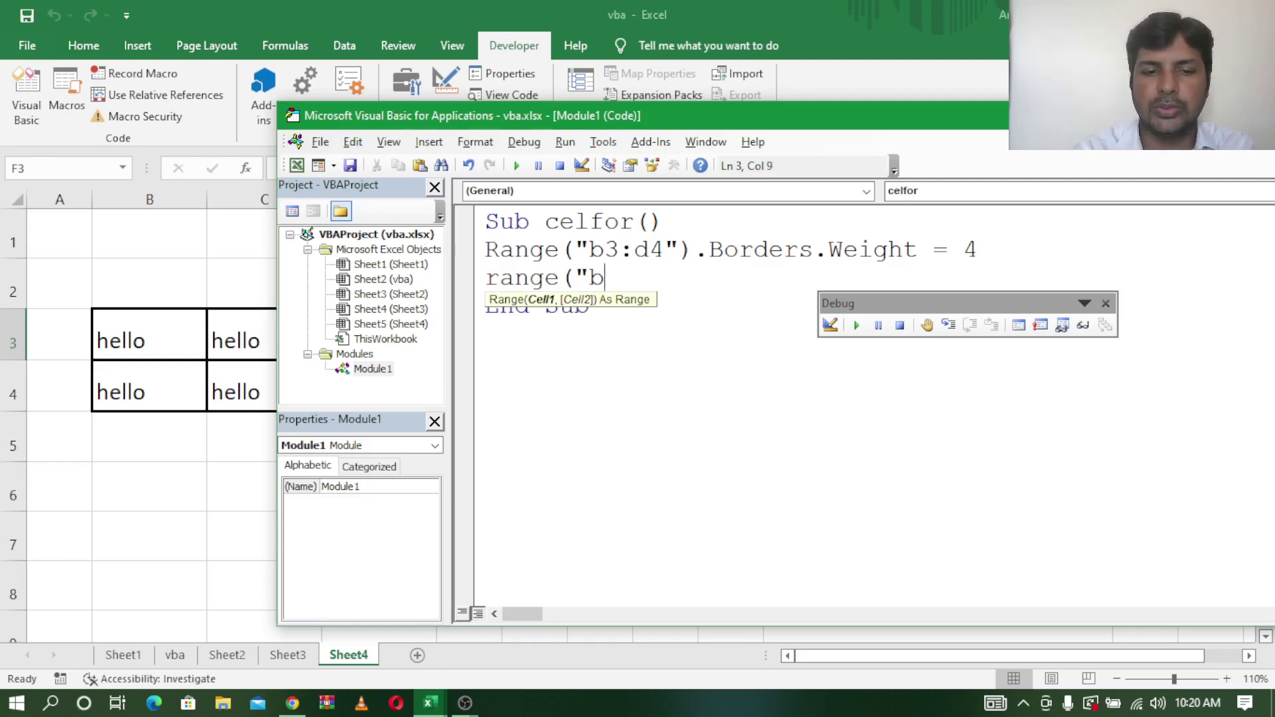
{"action": "type", "text": "3:"}
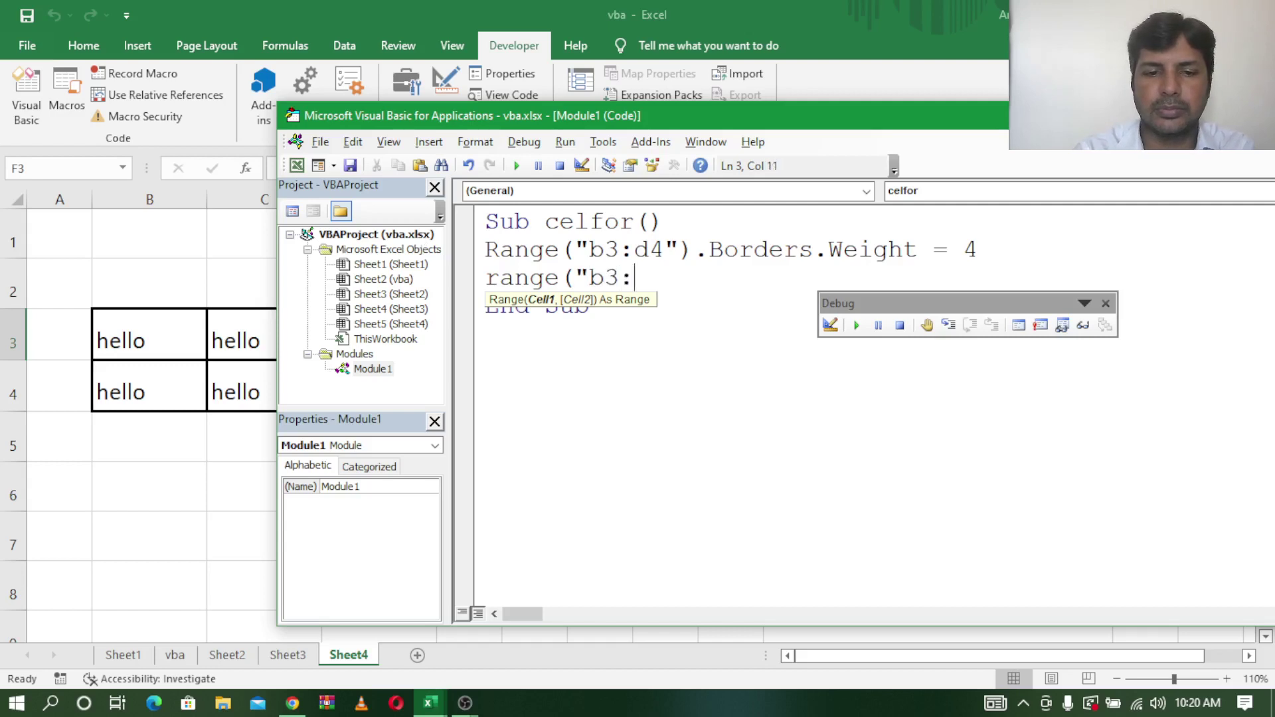
{"action": "type", "text": "d4"}
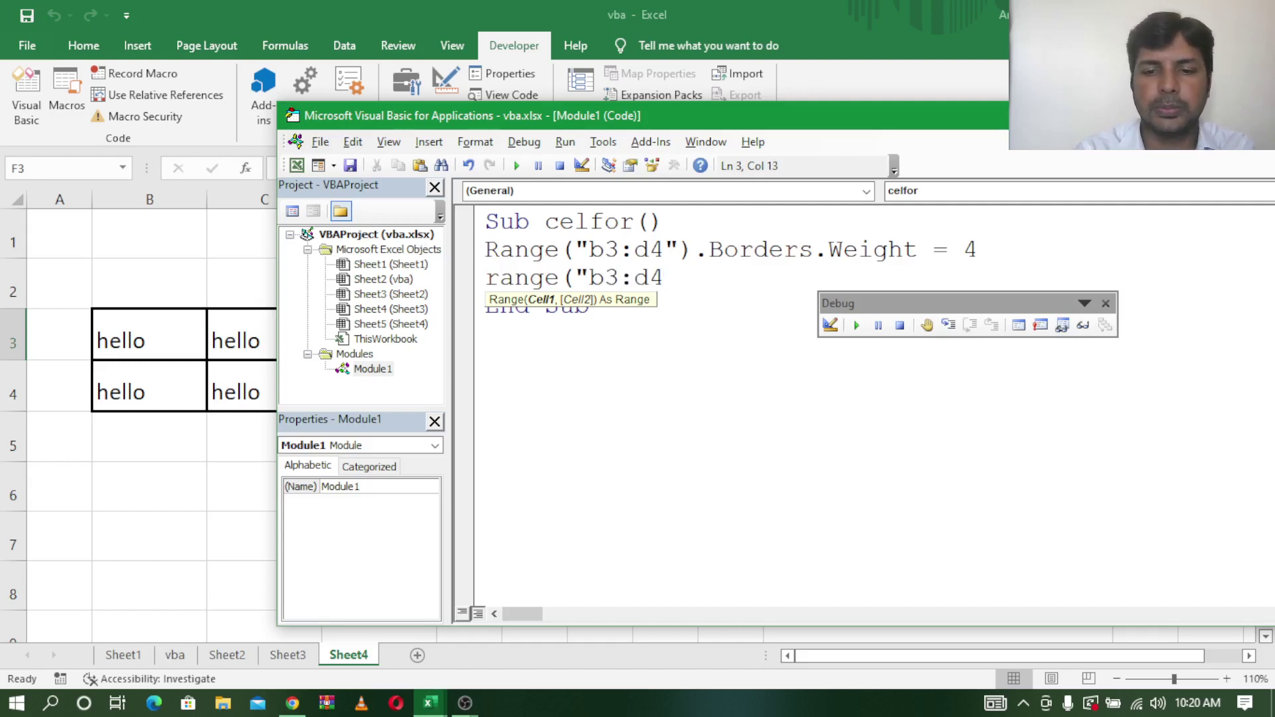
{"action": "type", "text": ")"}
{"action": "key", "text": "BackSpace"}
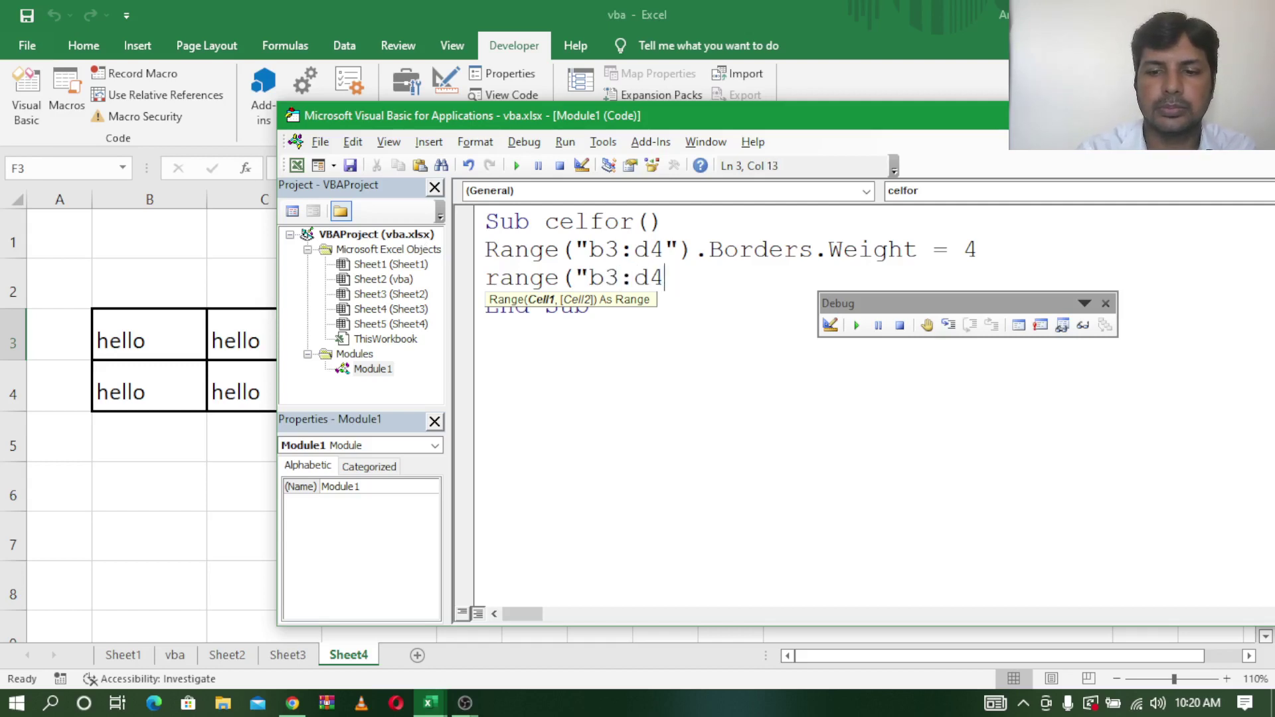
{"action": "type", "text": "\")"}
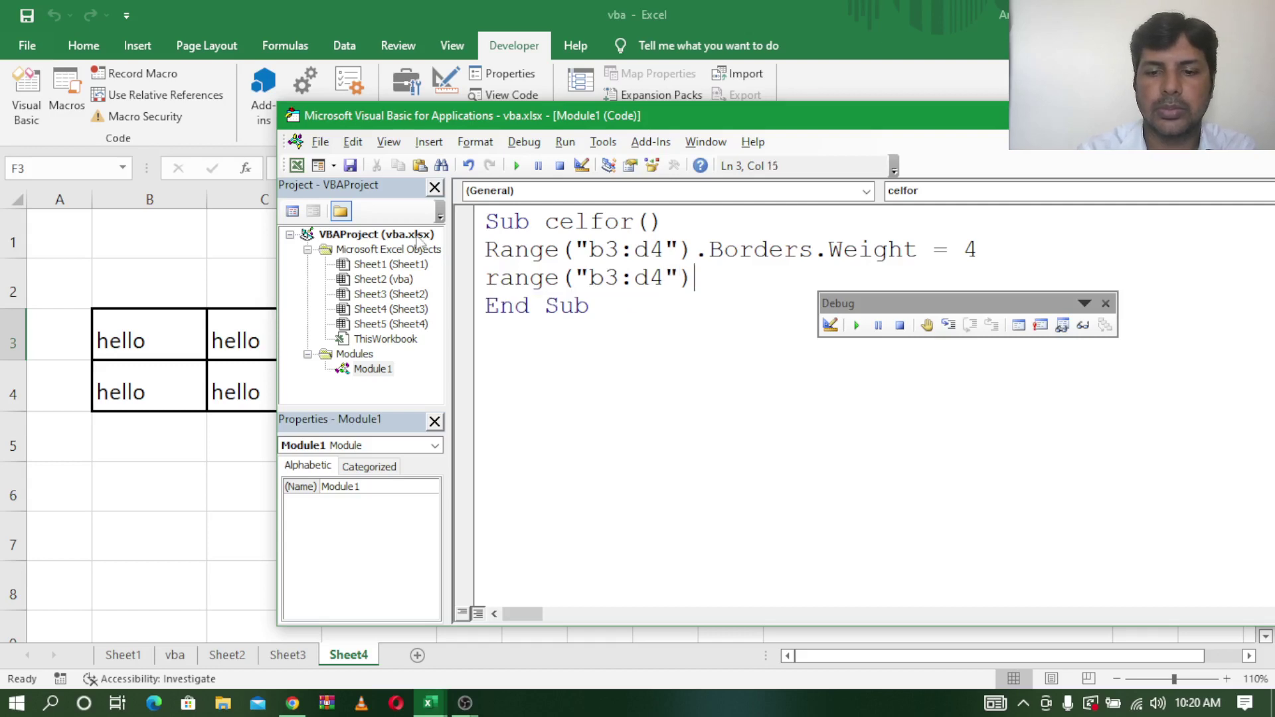
{"action": "type", "text": ".bor"}
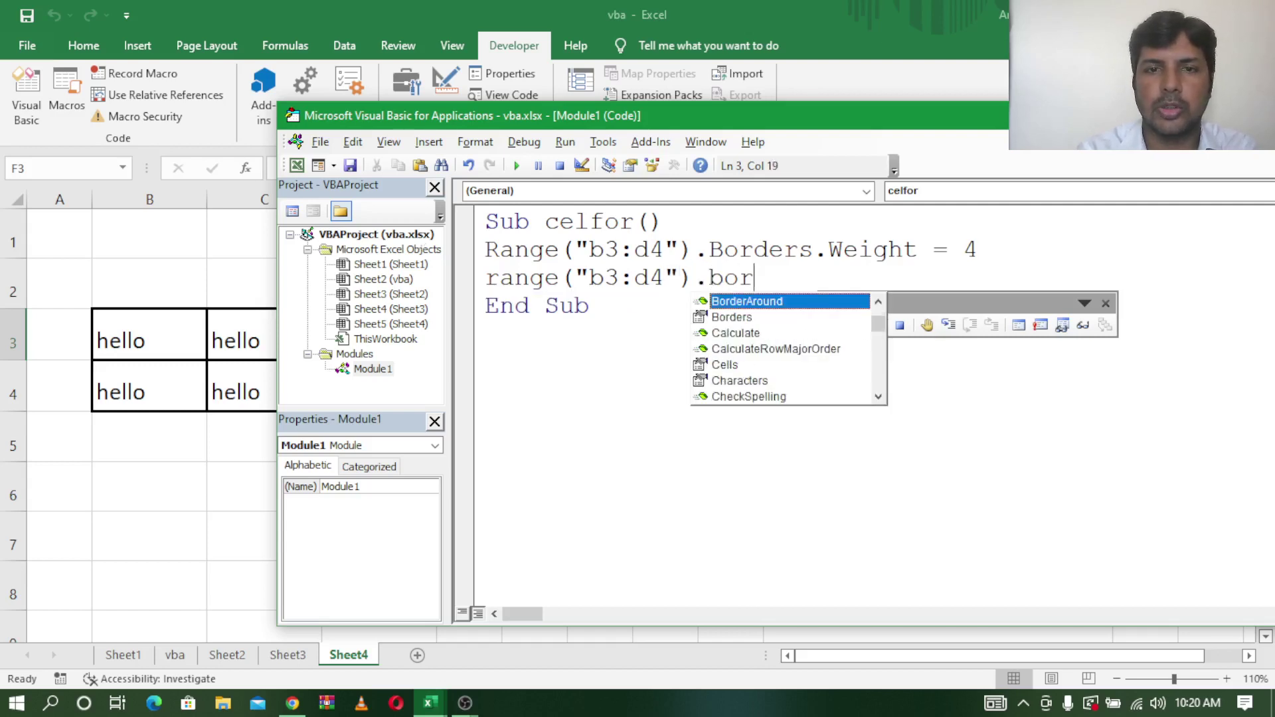
{"action": "type", "text": "der"}
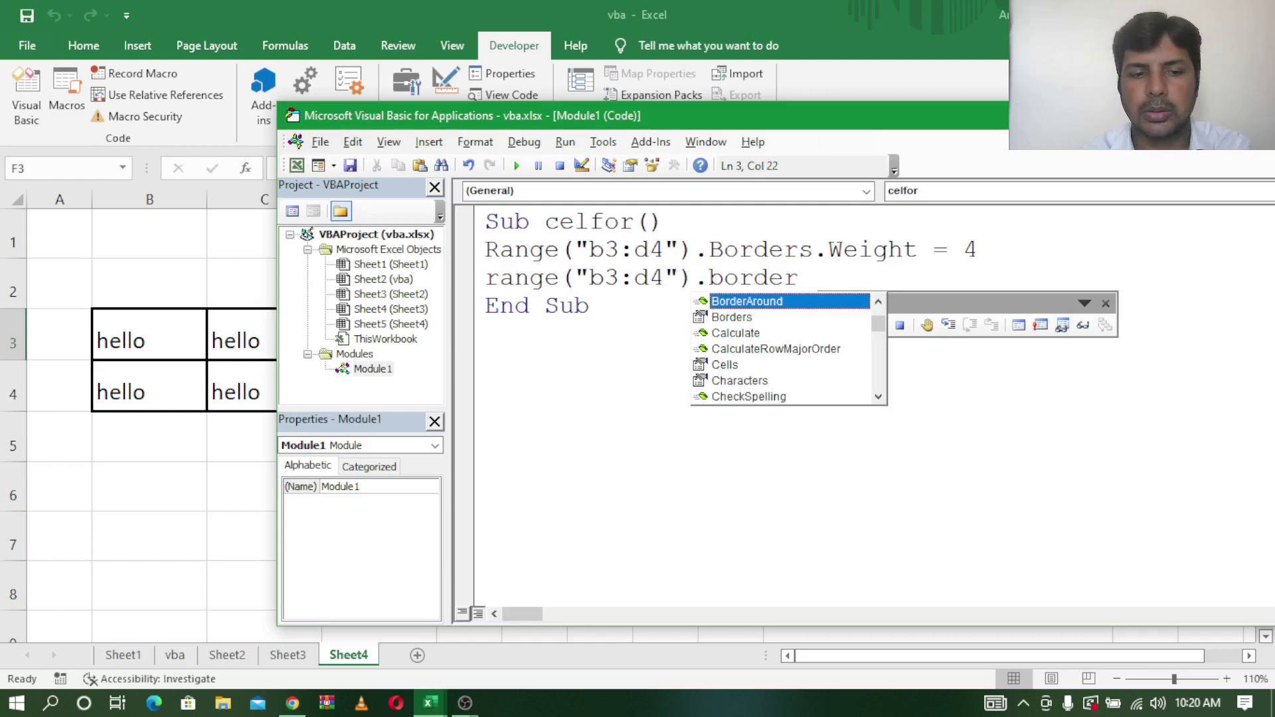
Step: Complete the statement as .Borders.Color = vbBlue
{"action": "left_click", "coordinate": [738, 317]}
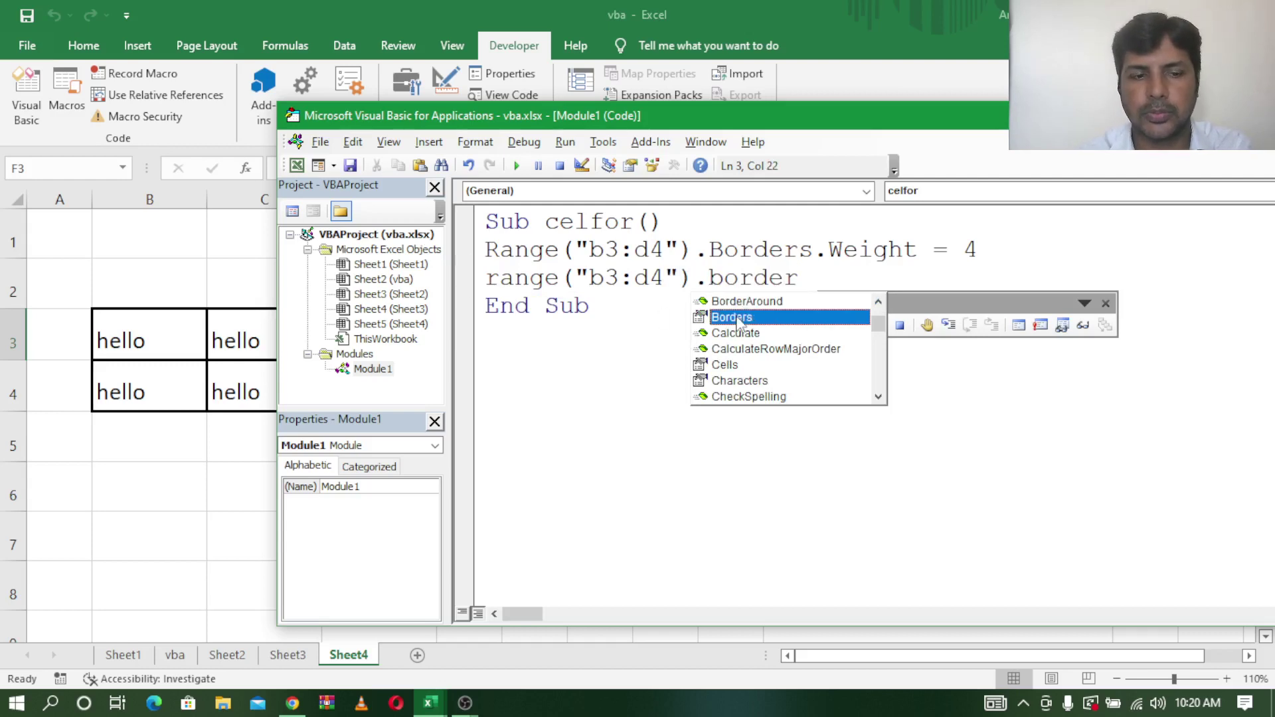
{"action": "double_click", "coordinate": [738, 317]}
{"action": "type", "text": "."}
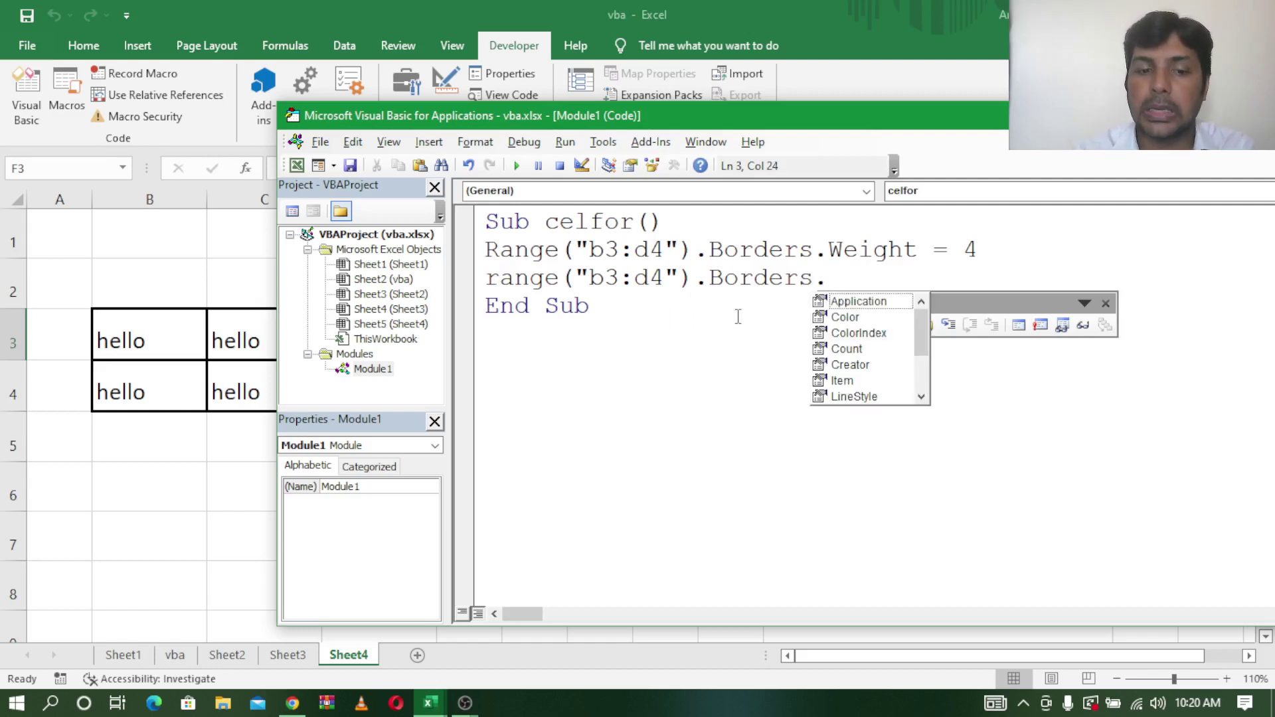
{"action": "type", "text": "co"}
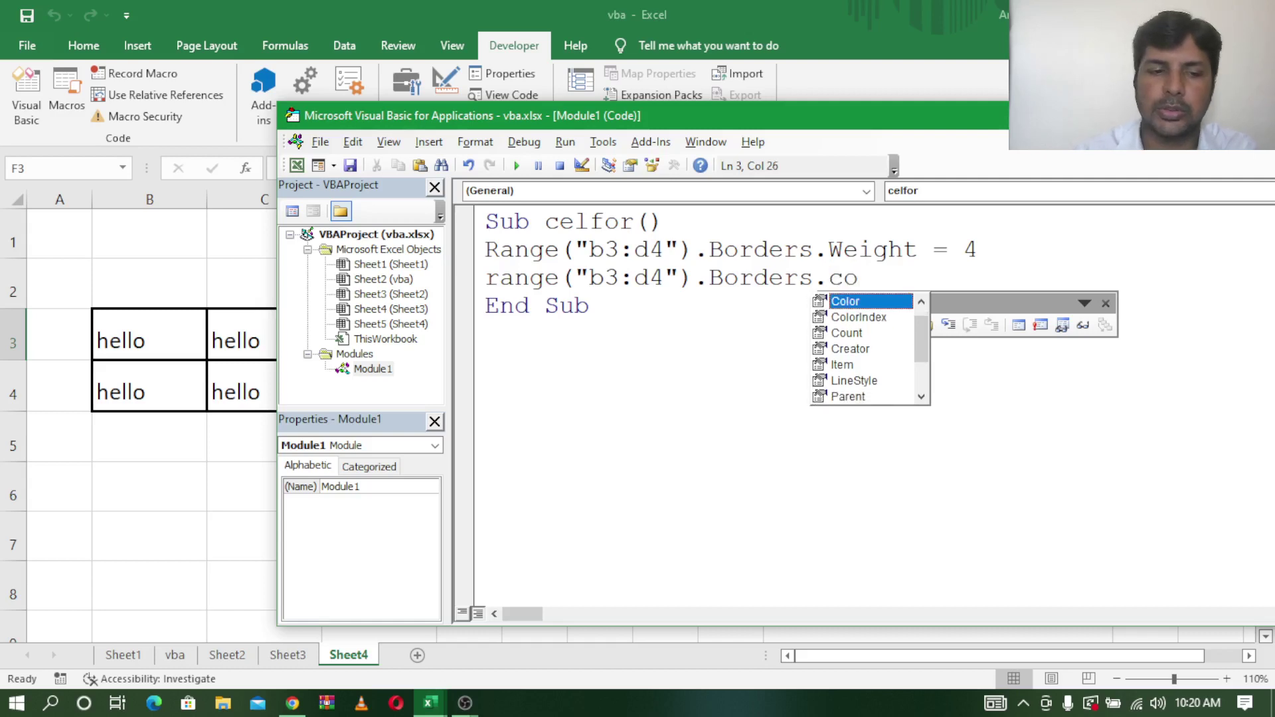
{"action": "key", "text": "Tab"}
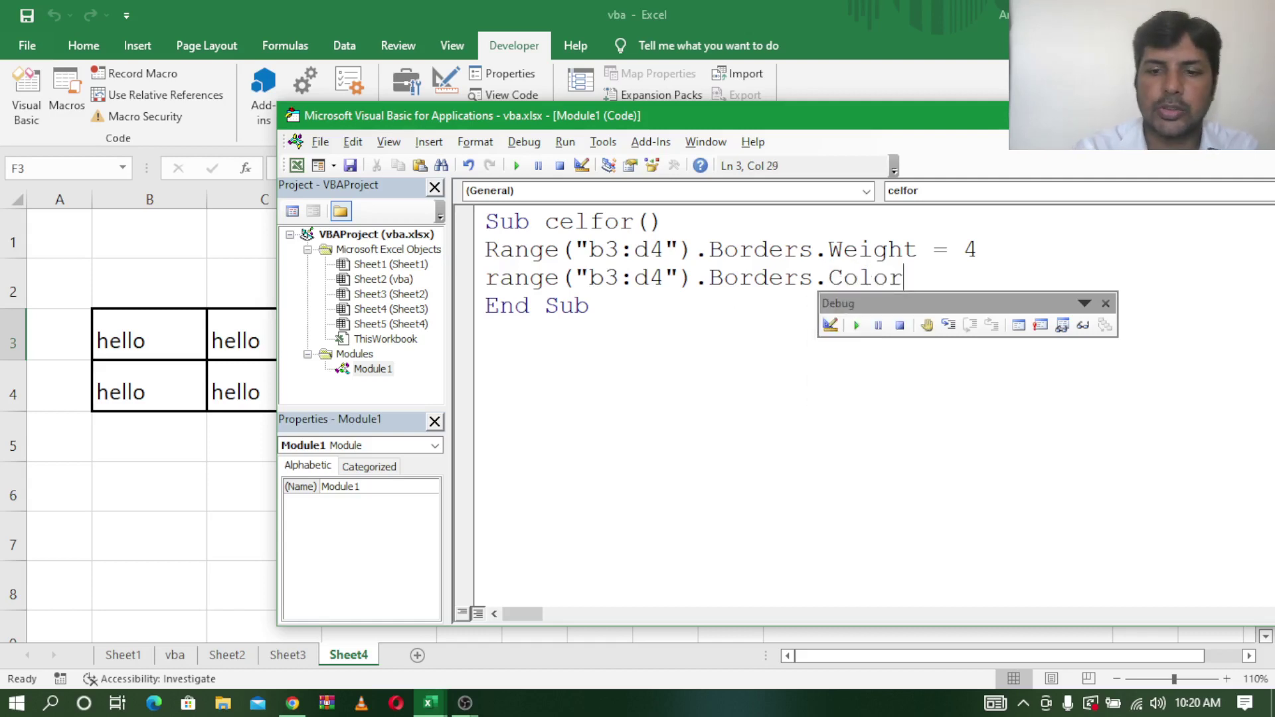
{"action": "type", "text": "="}
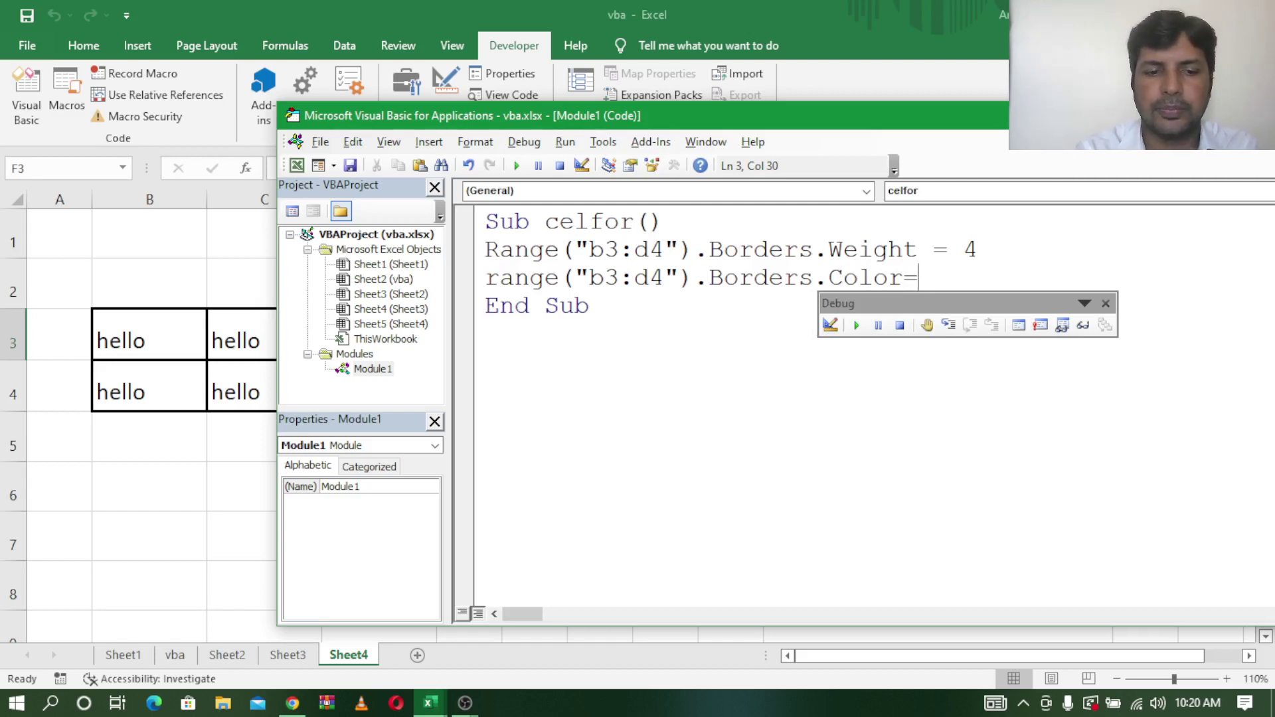
{"action": "type", "text": "vb"}
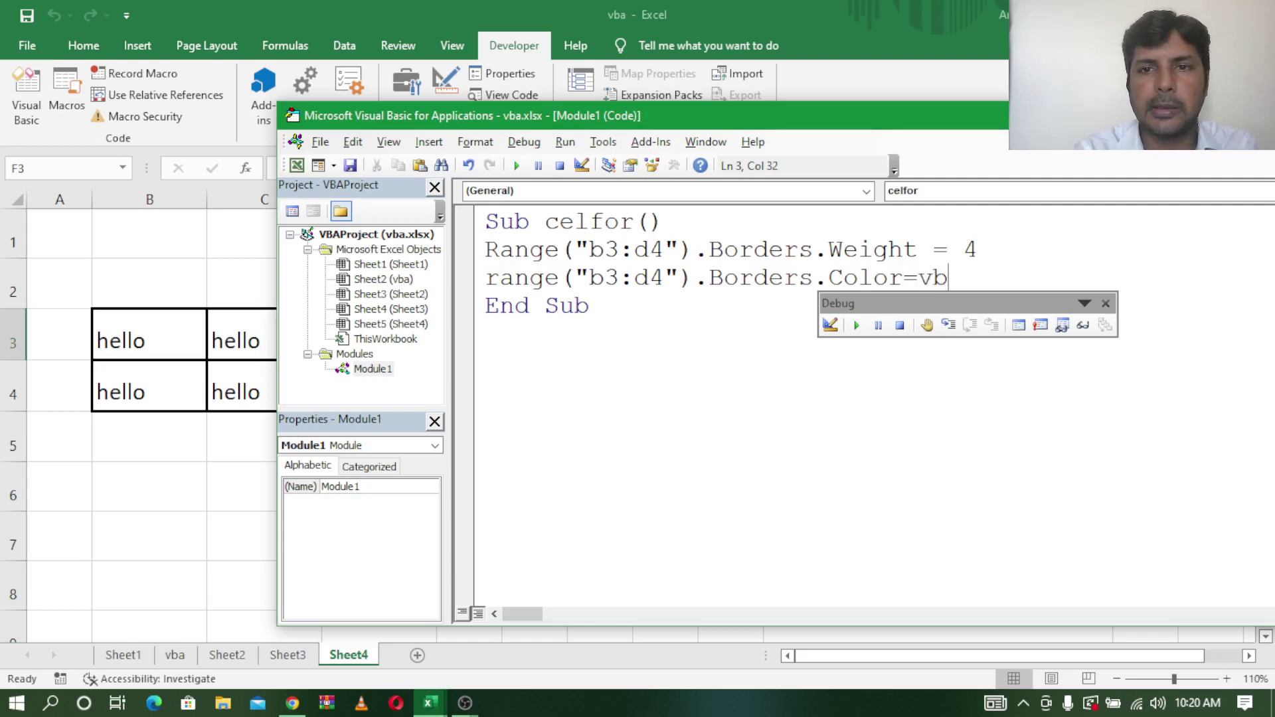
{"action": "type", "text": "blue"}
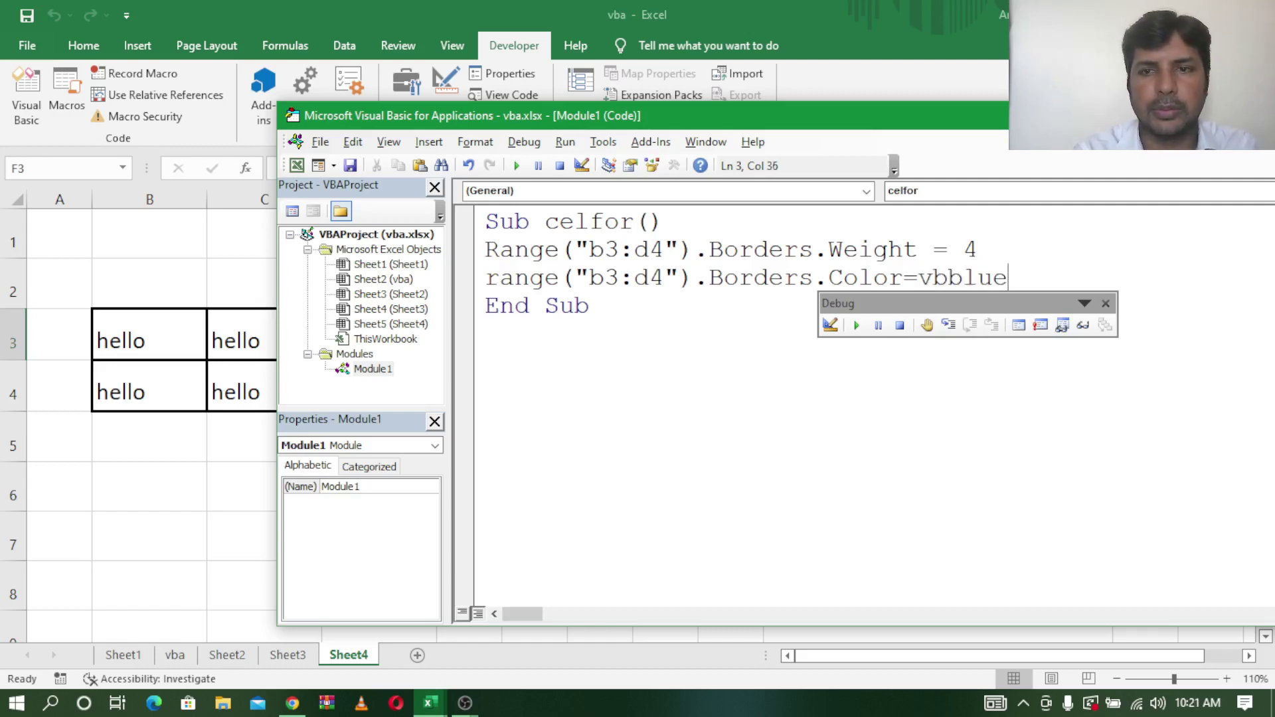
{"action": "key", "text": "Return"}
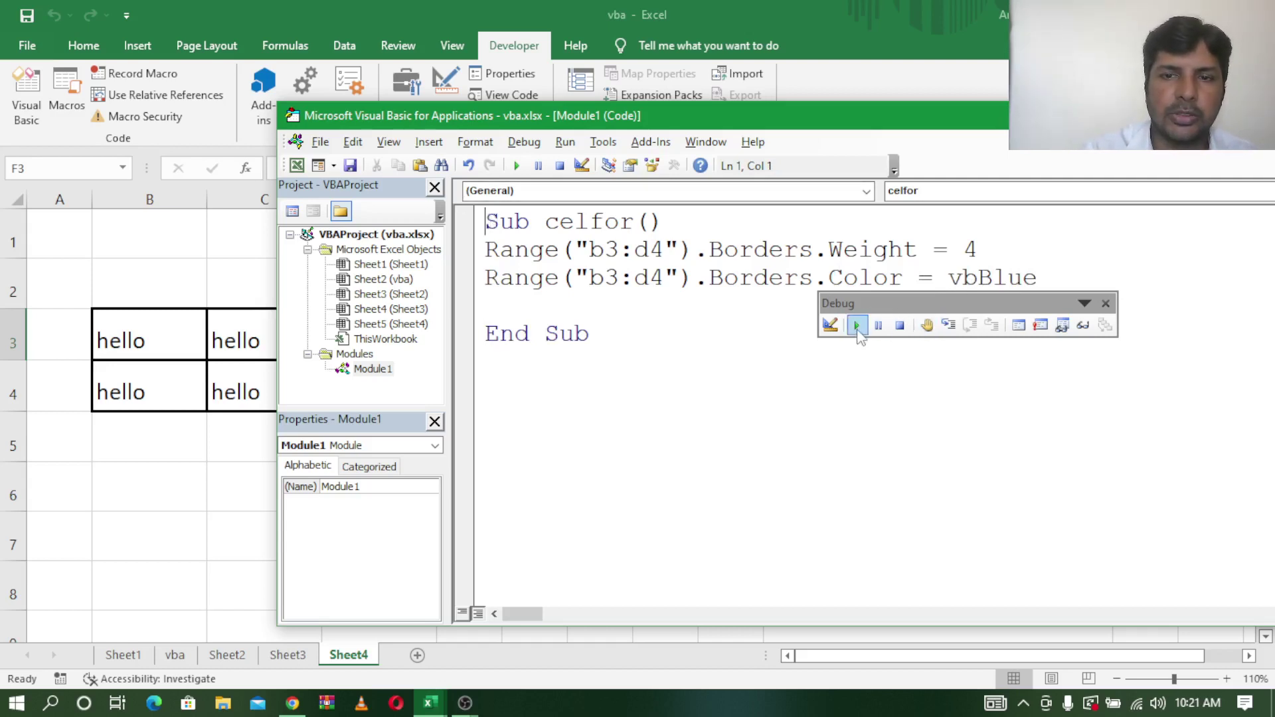
Step: Step through celfor line by line to End Sub, then shift the editor to see the blue borders
{"action": "left_click", "coordinate": [948, 325]}
{"action": "left_click", "coordinate": [951, 329]}
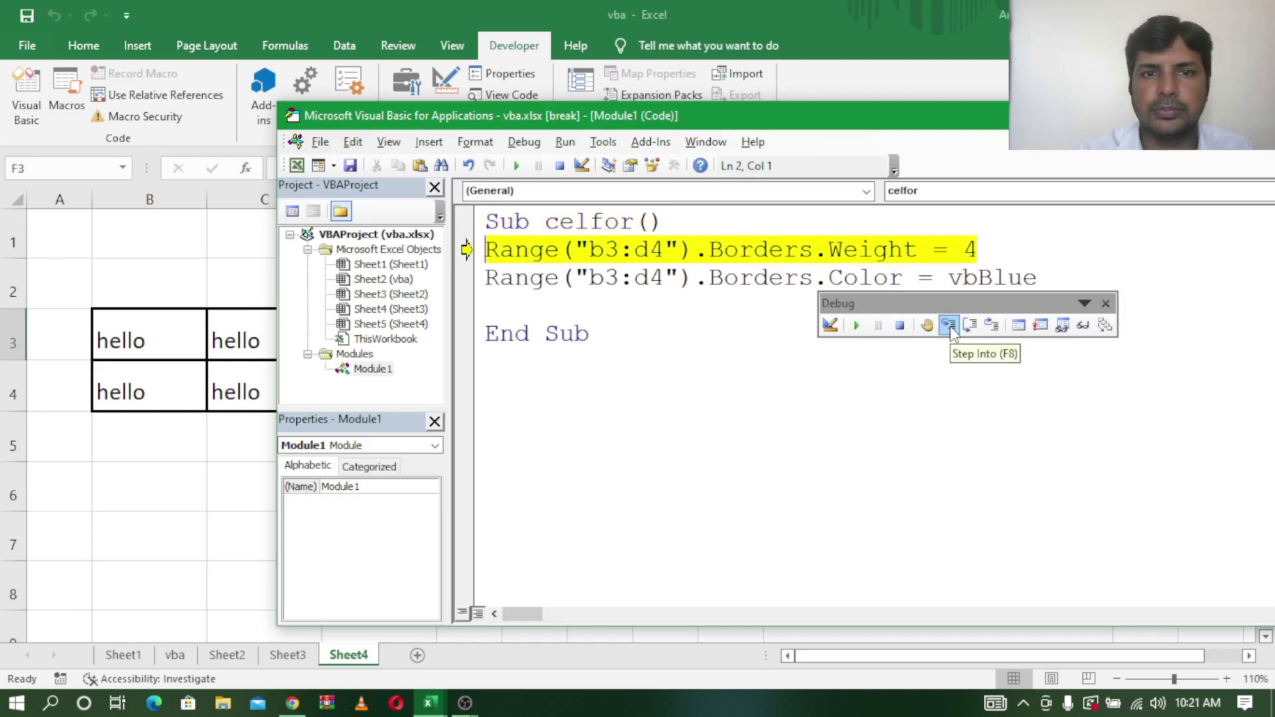
{"action": "left_click", "coordinate": [950, 329]}
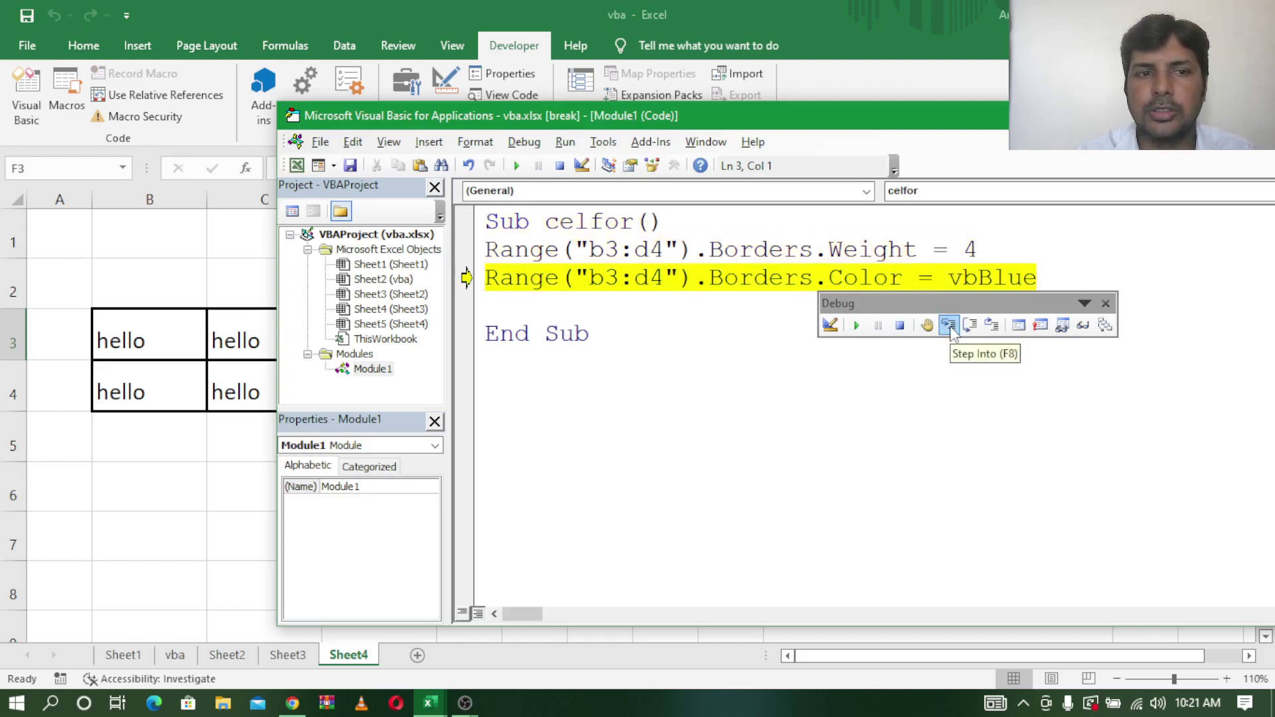
{"action": "left_click", "coordinate": [950, 329]}
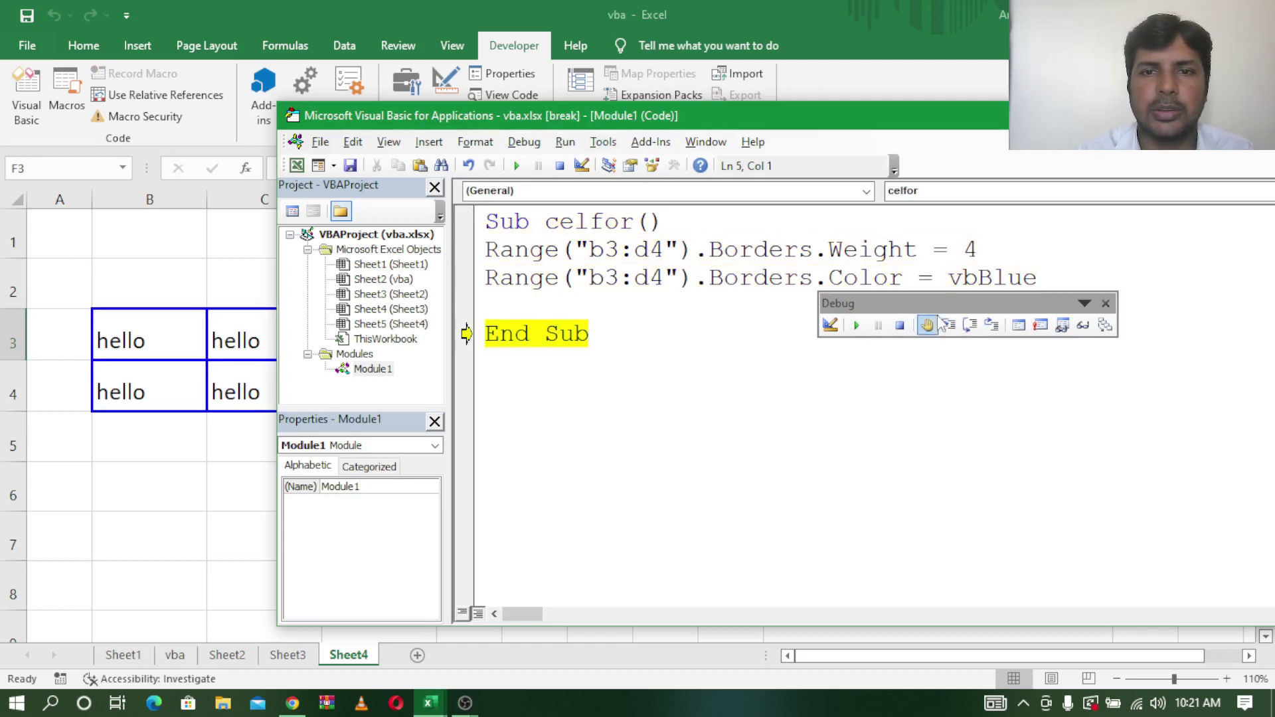
{"action": "left_click", "coordinate": [950, 327]}
{"action": "mouse_move", "coordinate": [598, 118]}
{"action": "left_mouse_down"}
{"action": "mouse_move", "coordinate": [711, 120]}
{"action": "mouse_move", "coordinate": [700, 78]}
{"action": "mouse_move", "coordinate": [635, 91]}
{"action": "left_mouse_up"}
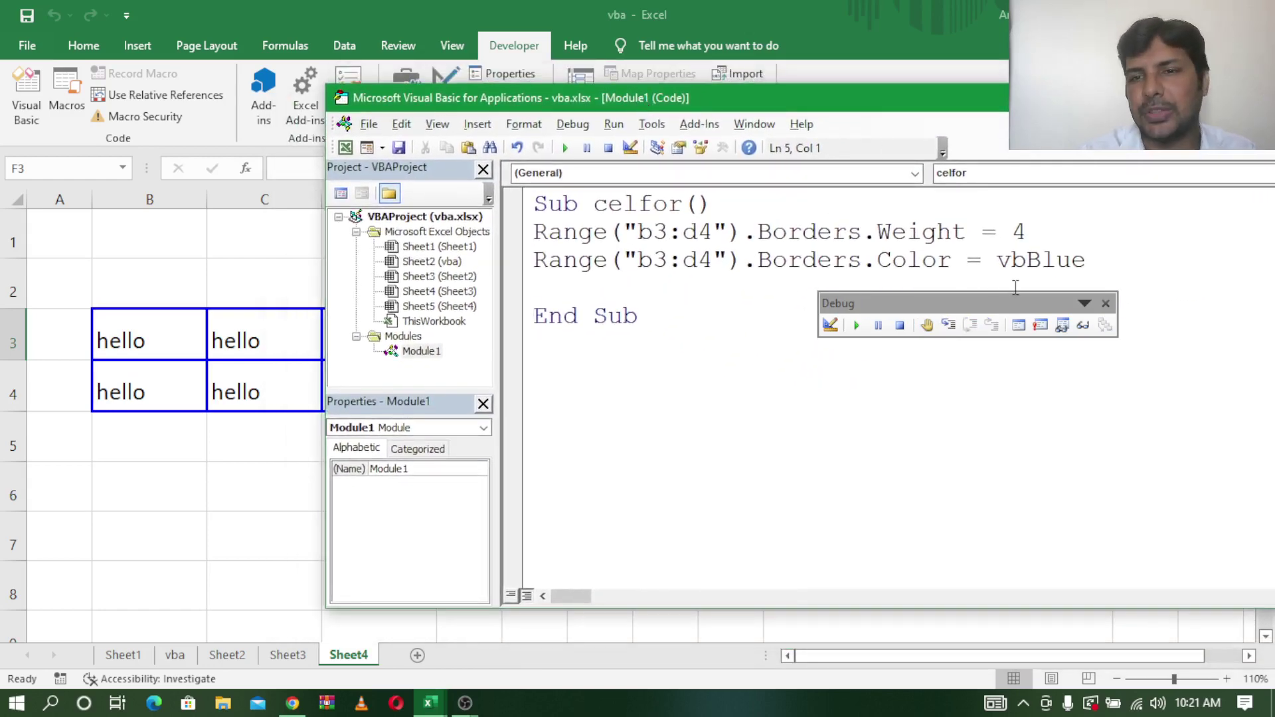
Step: Add a blank line after the colour statement and begin typing range("b3").v on it
{"action": "left_click_drag", "start_coordinate": [916, 298], "coordinate": [959, 400]}
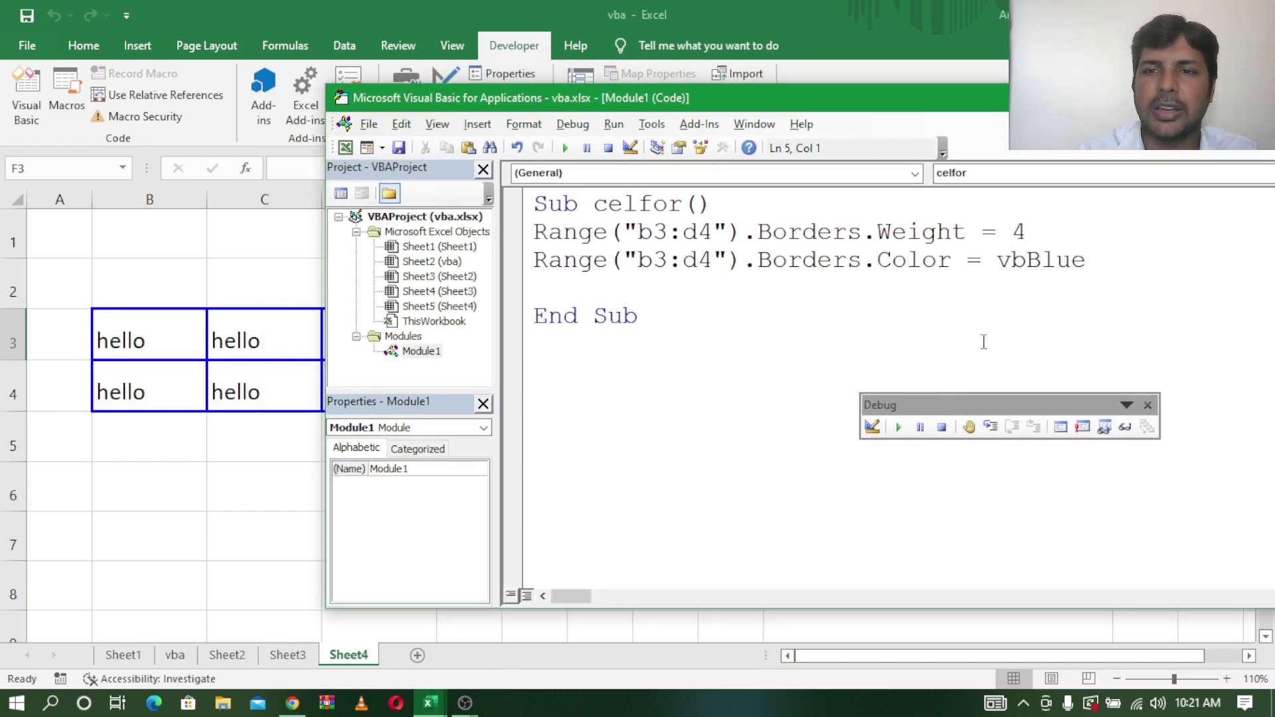
{"action": "left_click", "coordinate": [1096, 261]}
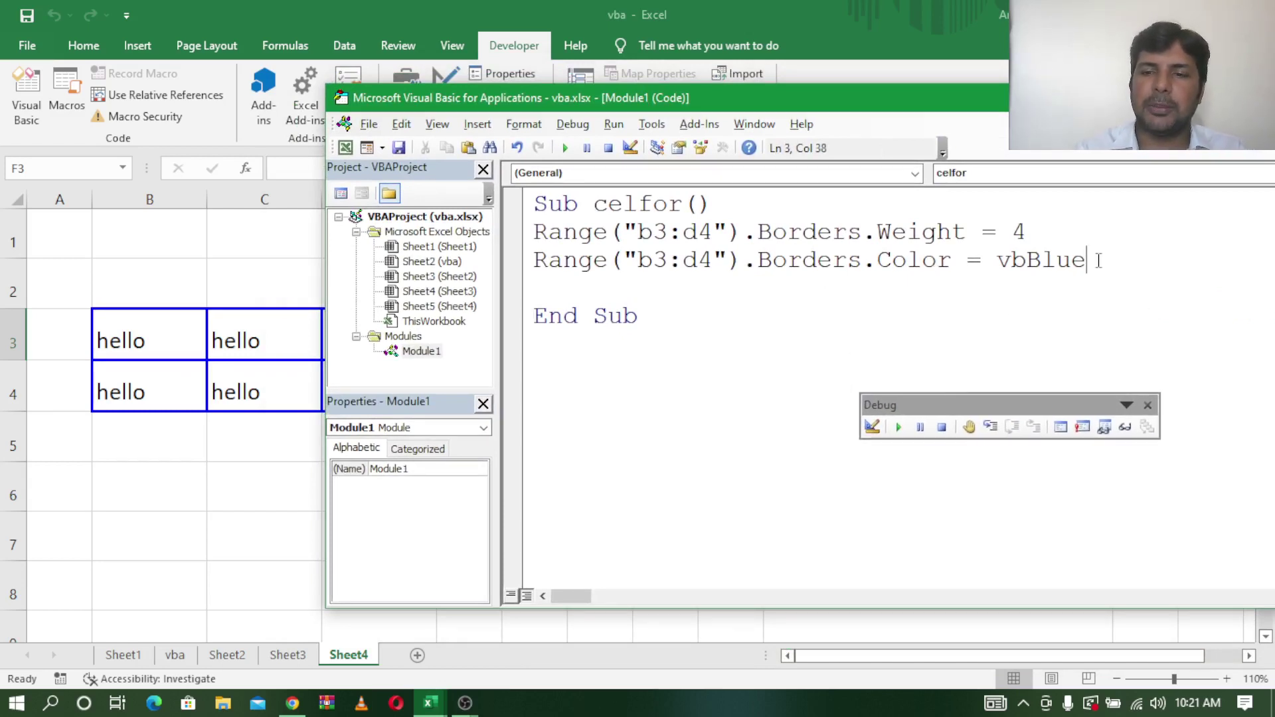
{"action": "key", "text": "Return"}
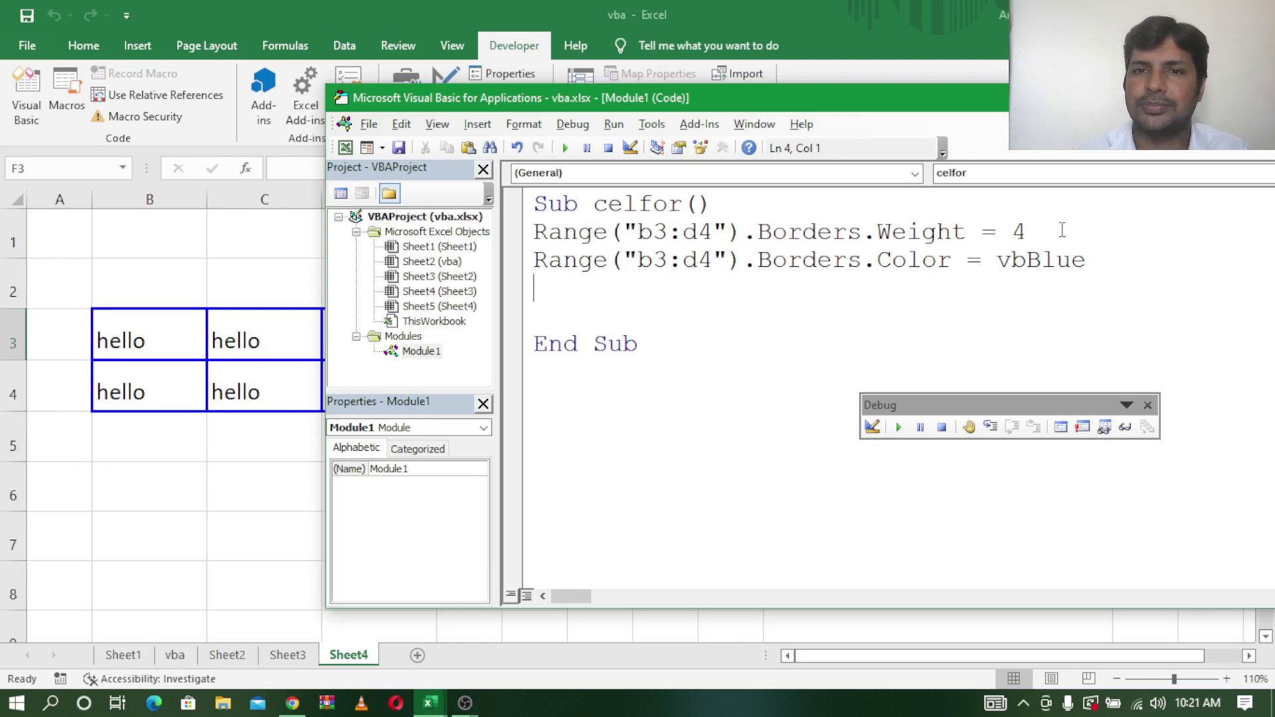
{"action": "key", "text": "alt+F11"}
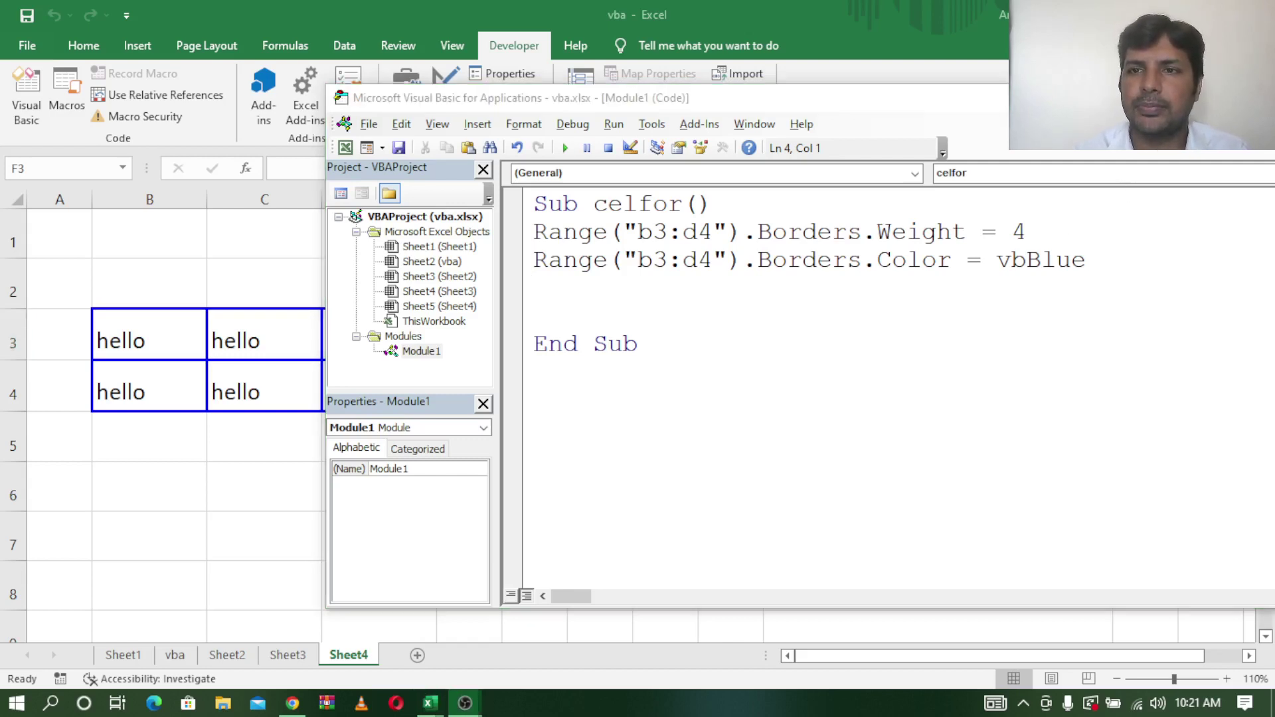
{"action": "left_click", "coordinate": [544, 294]}
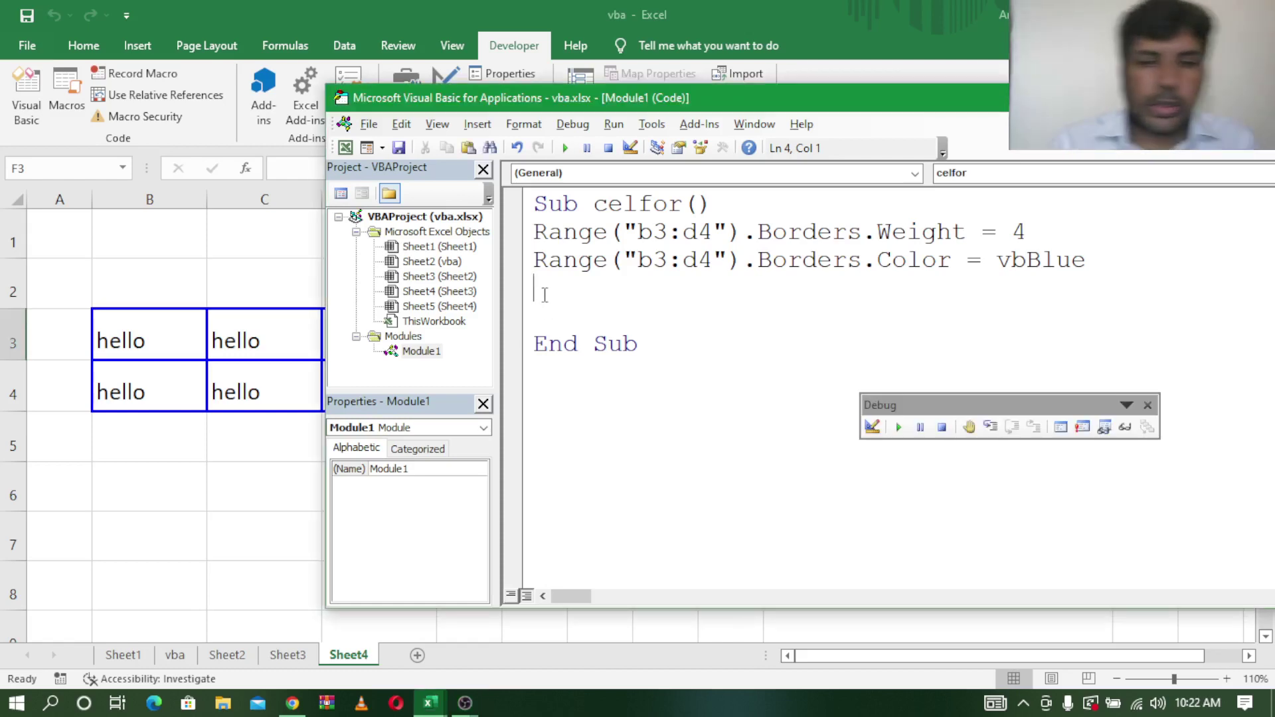
{"action": "type", "text": "range"}
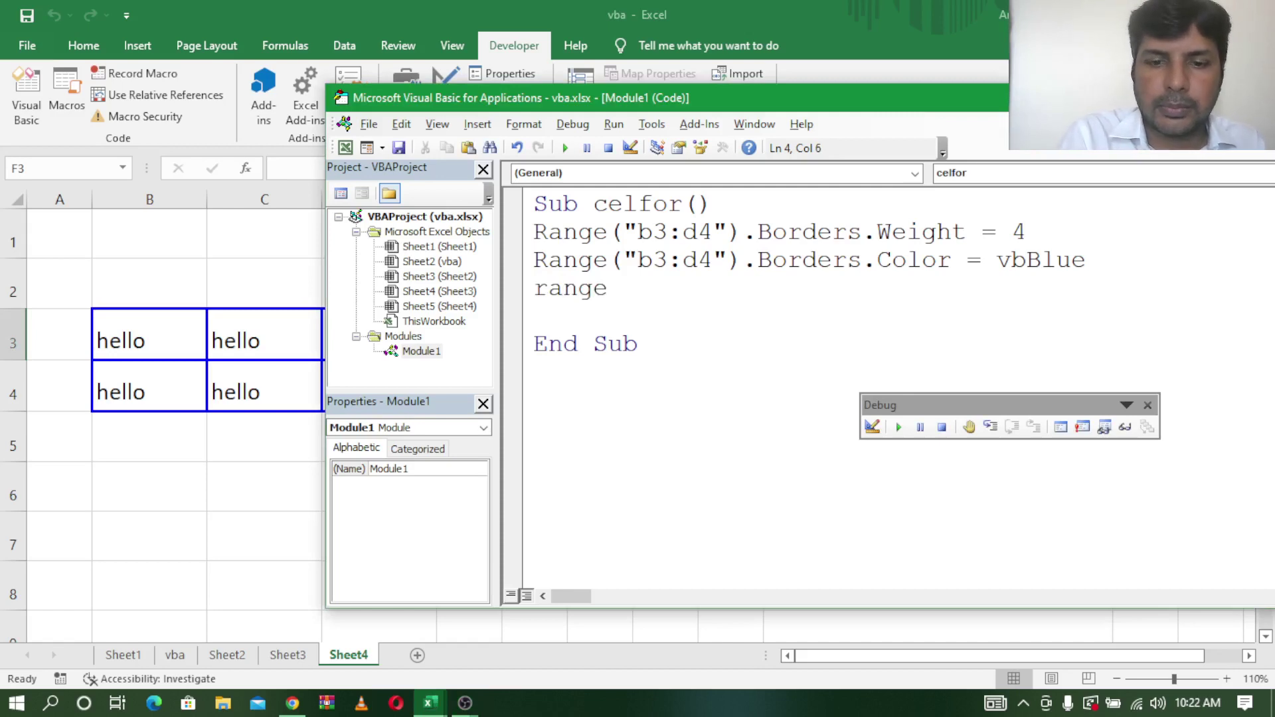
{"action": "type", "text": "("}
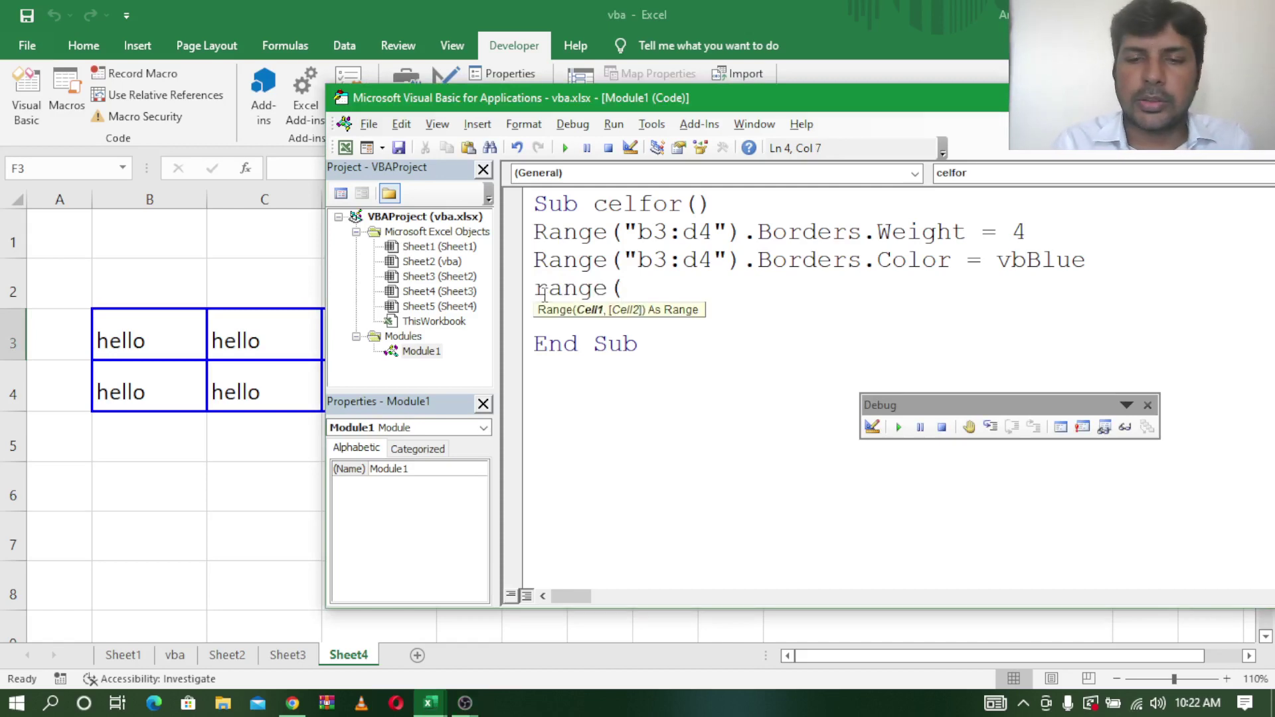
{"action": "type", "text": "\""}
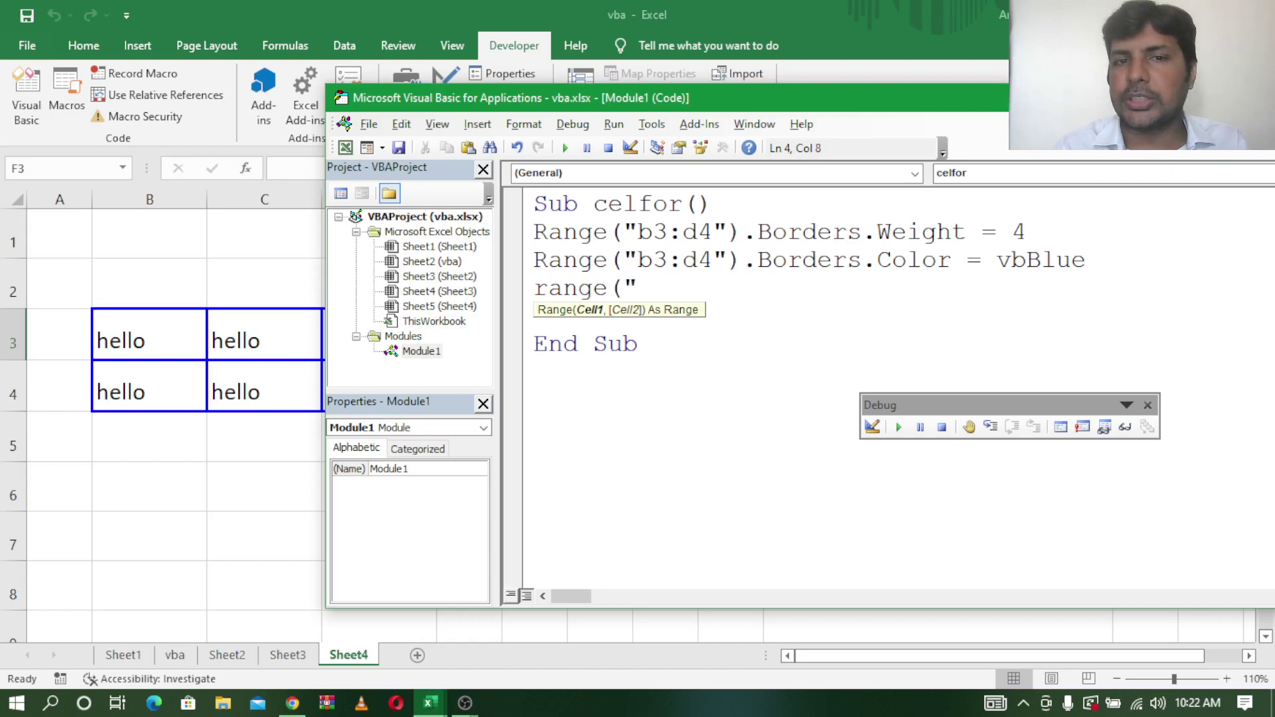
{"action": "type", "text": "b"}
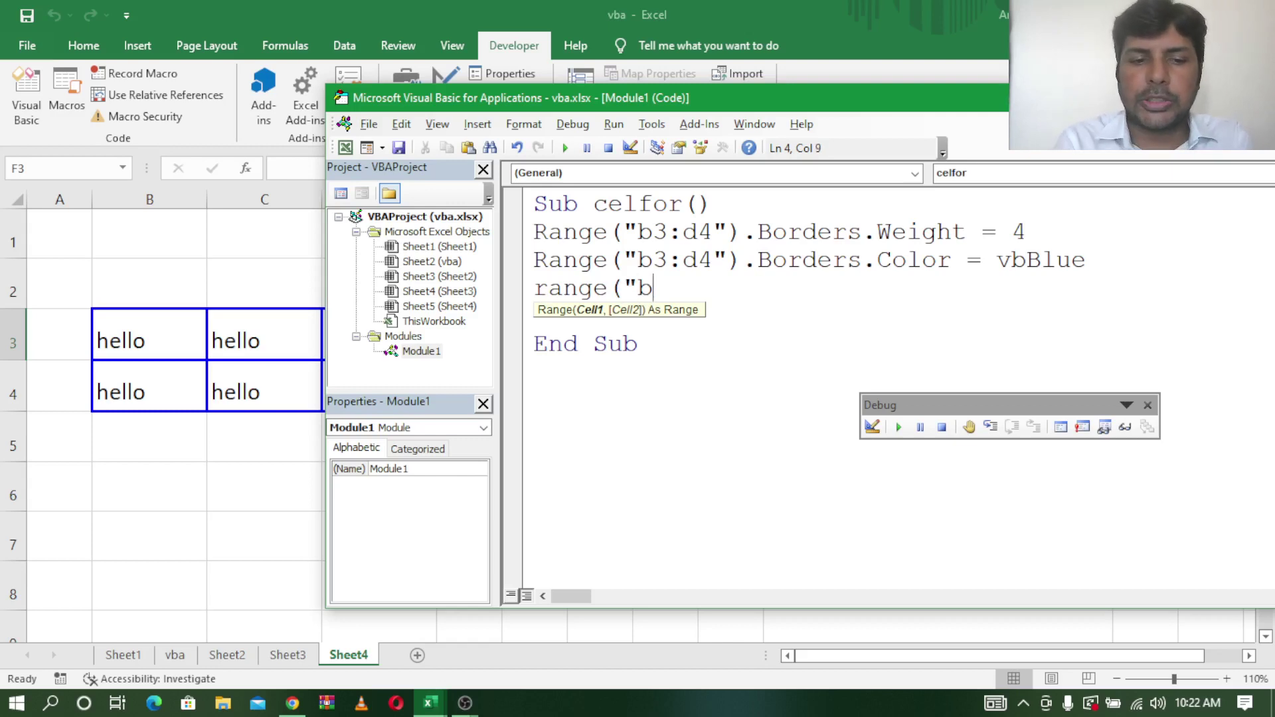
{"action": "type", "text": "3\""}
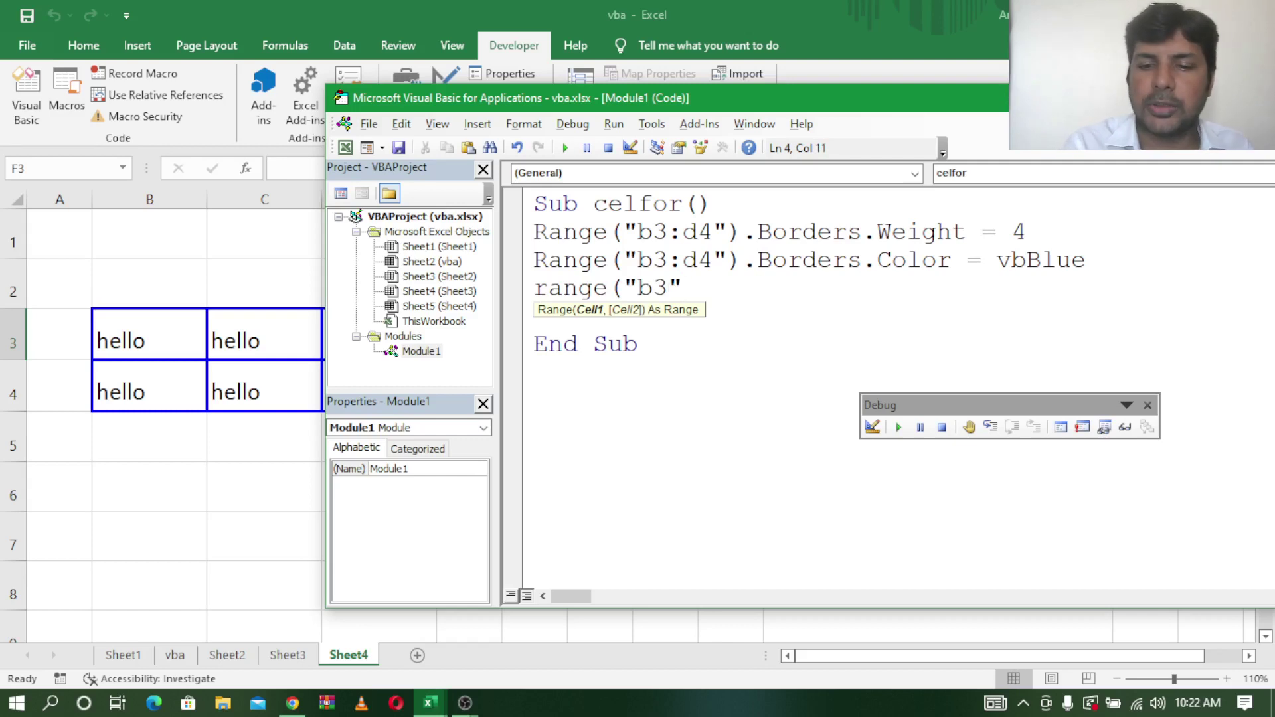
{"action": "type", "text": ")"}
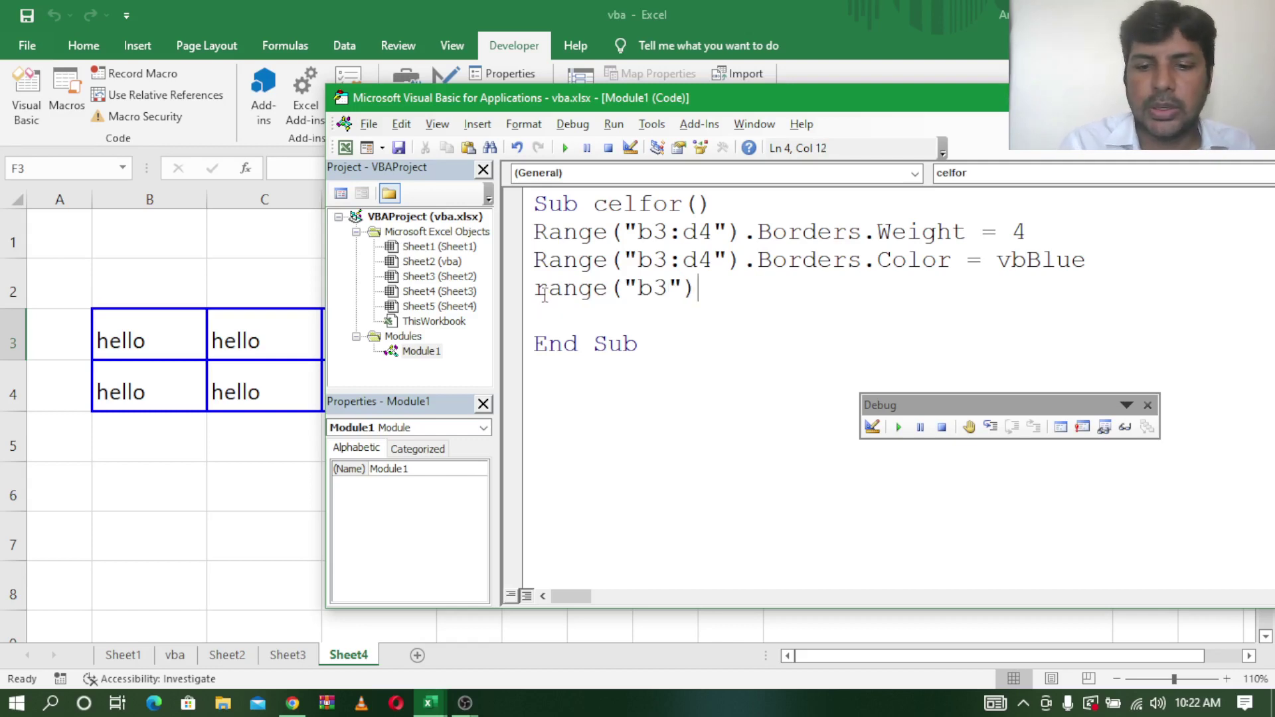
{"action": "type", "text": ".v"}
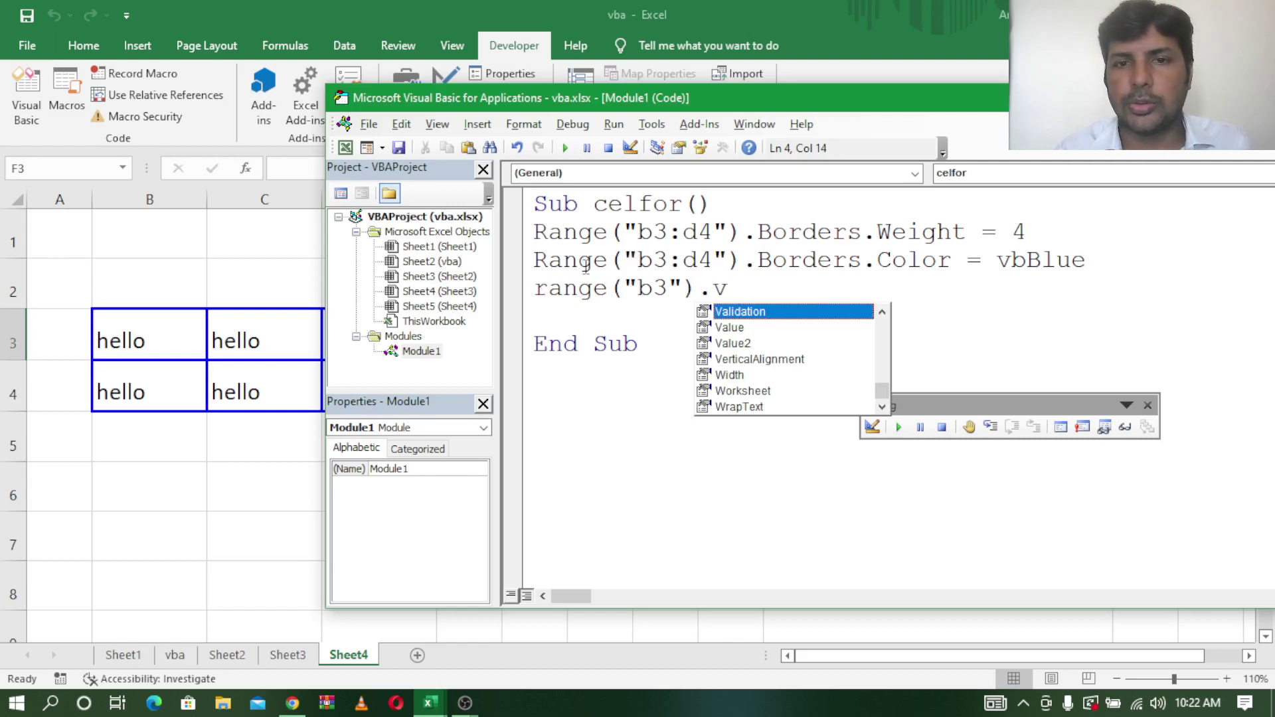
Step: Add the line Range("b3").VerticalAlignment = xlTop to the celfor macro
{"action": "left_click", "coordinate": [741, 362]}
{"action": "double_click", "coordinate": [741, 362]}
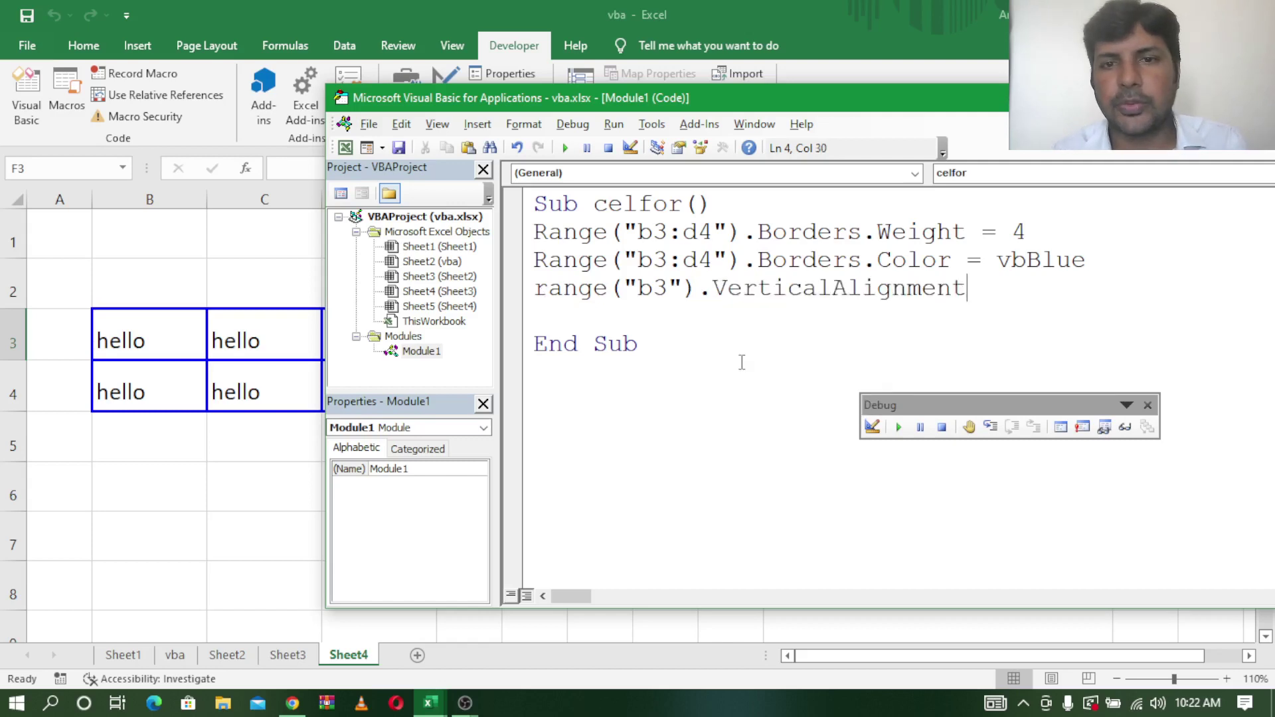
{"action": "type", "text": "="}
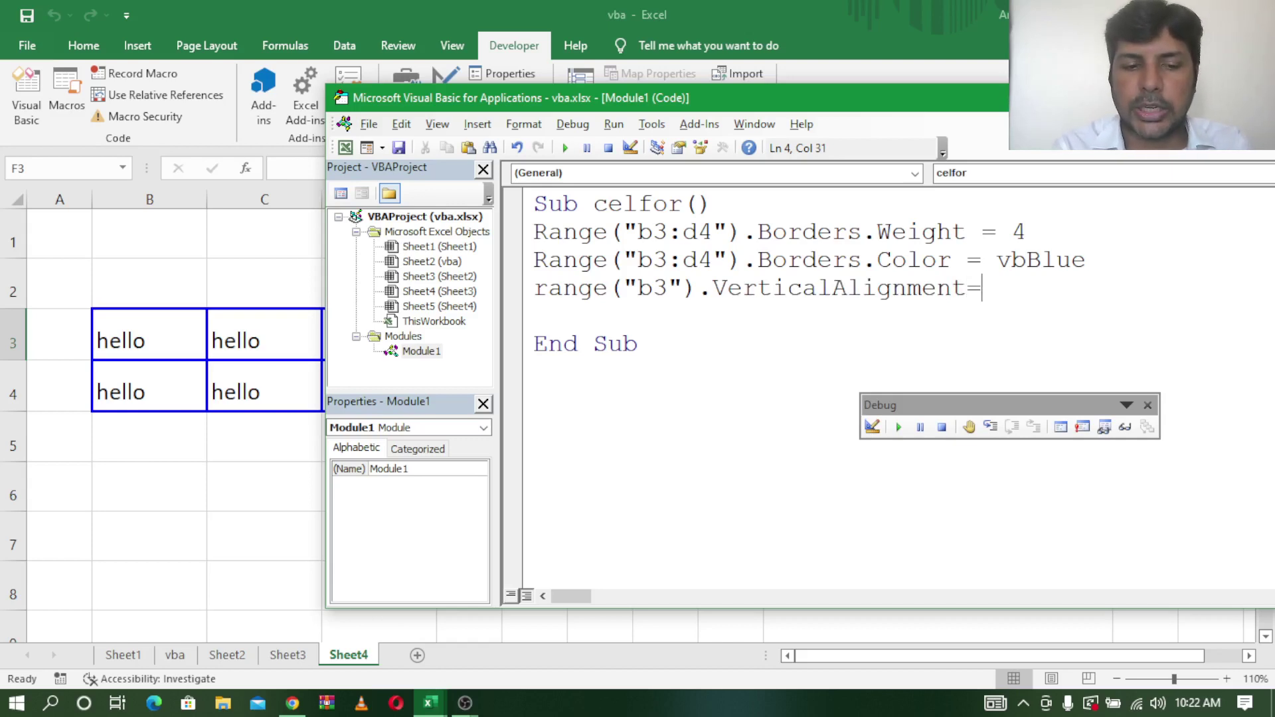
{"action": "type", "text": "xl"}
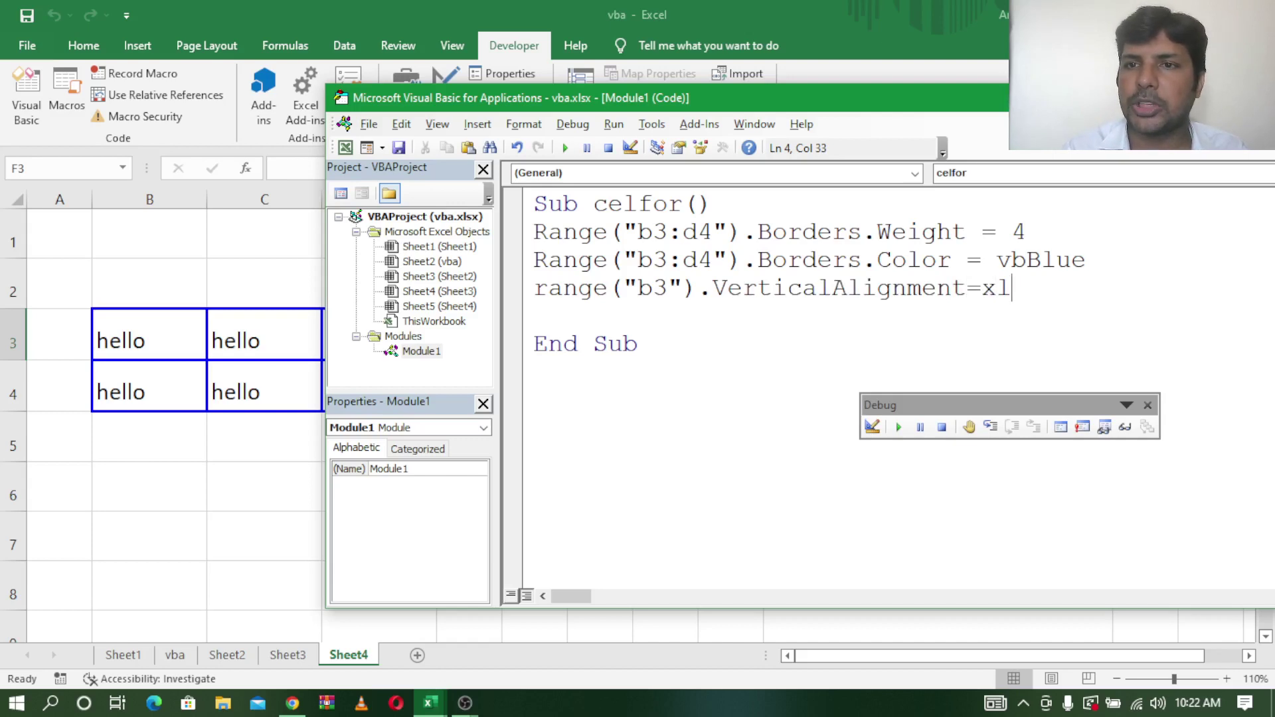
{"action": "type", "text": "top"}
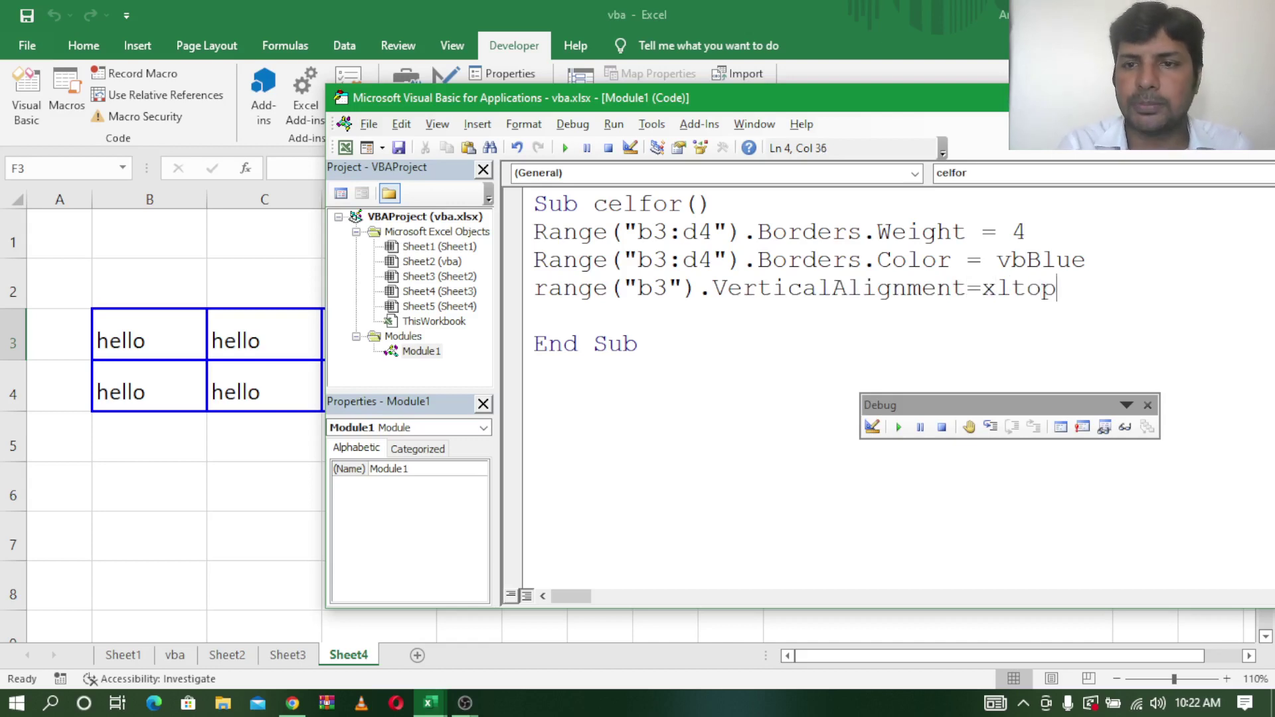
{"action": "key", "text": "Return"}
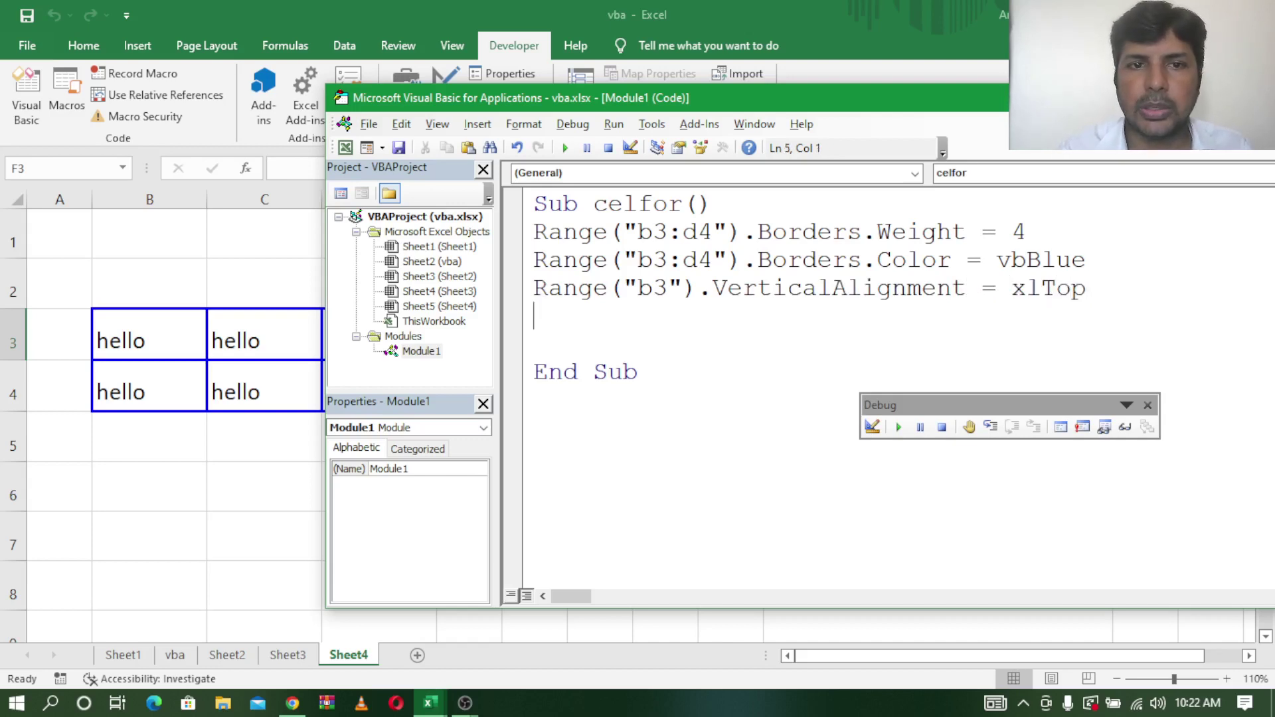
Step: Paste a copy of the B3 line and change it to Range("c3").VerticalAlignment = xlCenter
{"action": "left_click_drag", "start_coordinate": [534, 288], "coordinate": [948, 327]}
{"action": "key", "text": "ctrl+c"}
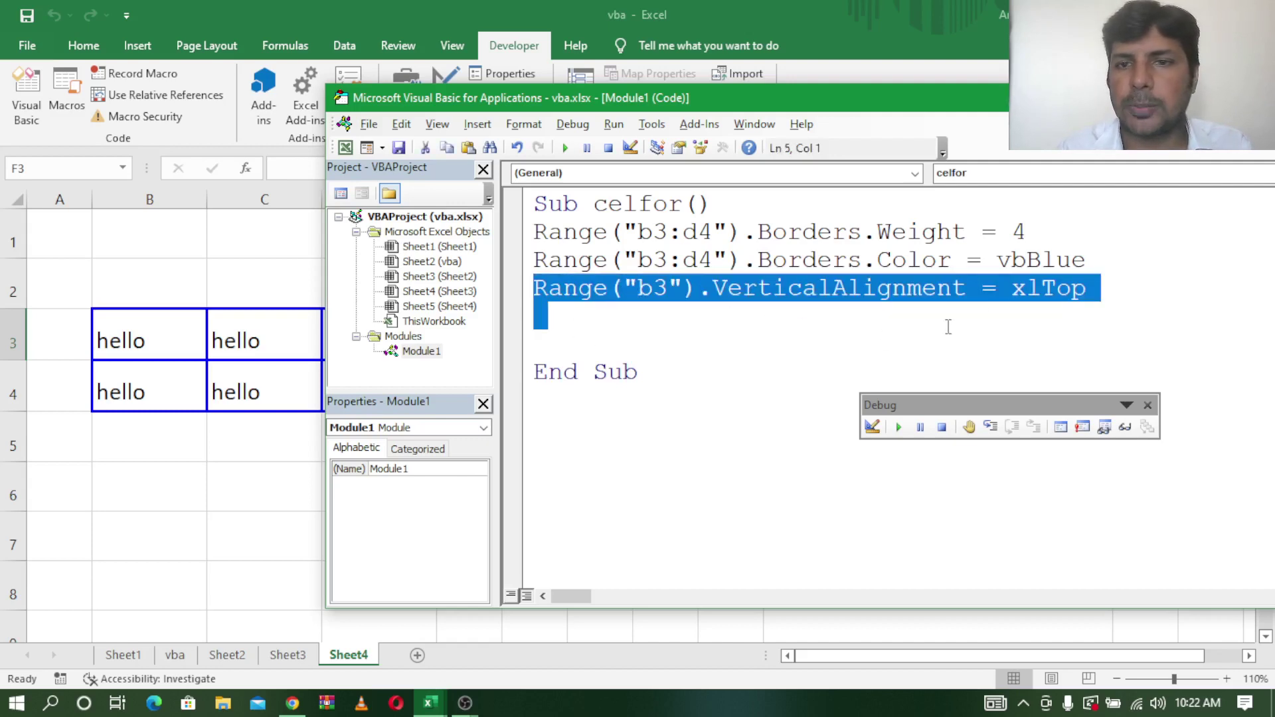
{"action": "left_click", "coordinate": [546, 323]}
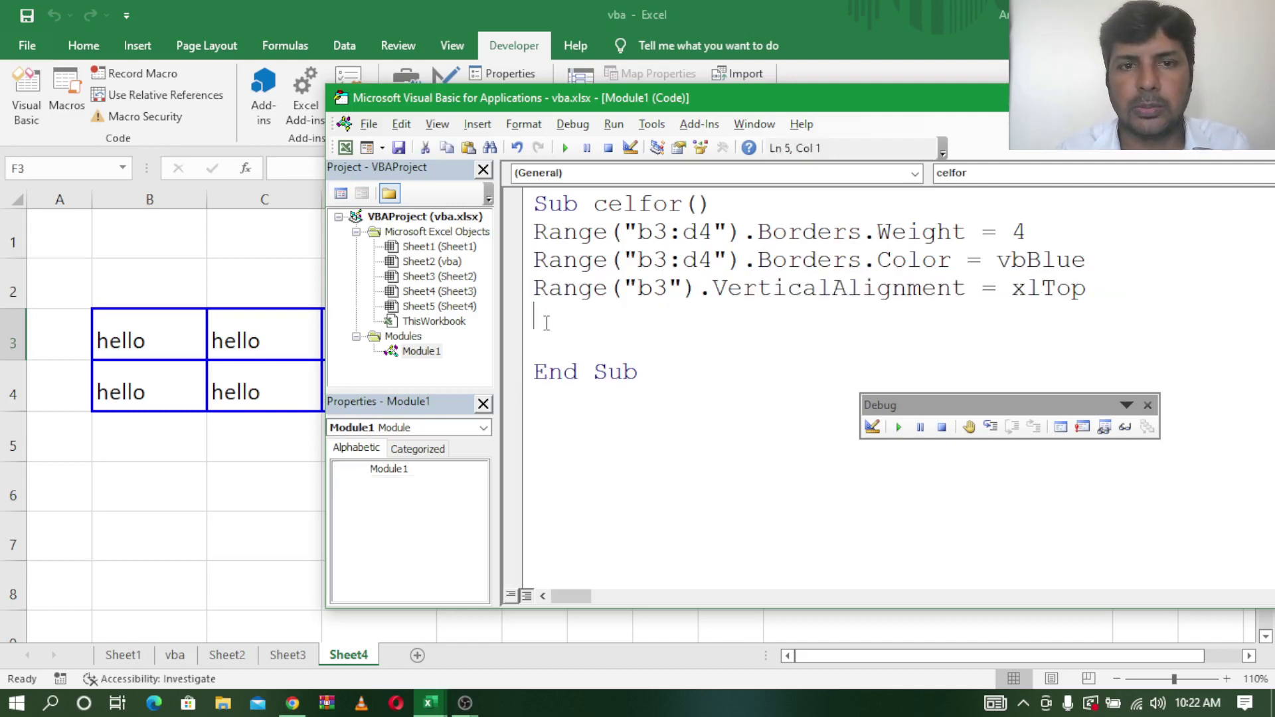
{"action": "key", "text": "ctrl+v"}
{"action": "left_click", "coordinate": [651, 318]}
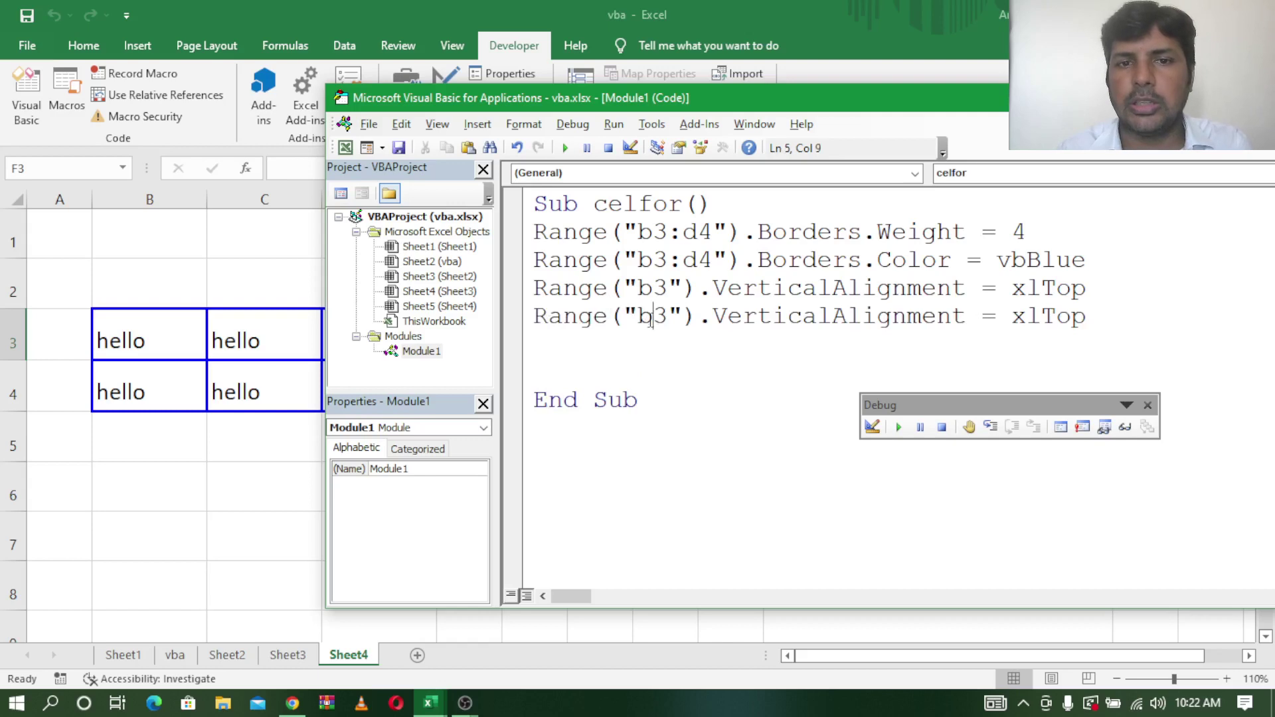
{"action": "key", "text": "BackSpace"}
{"action": "type", "text": "c"}
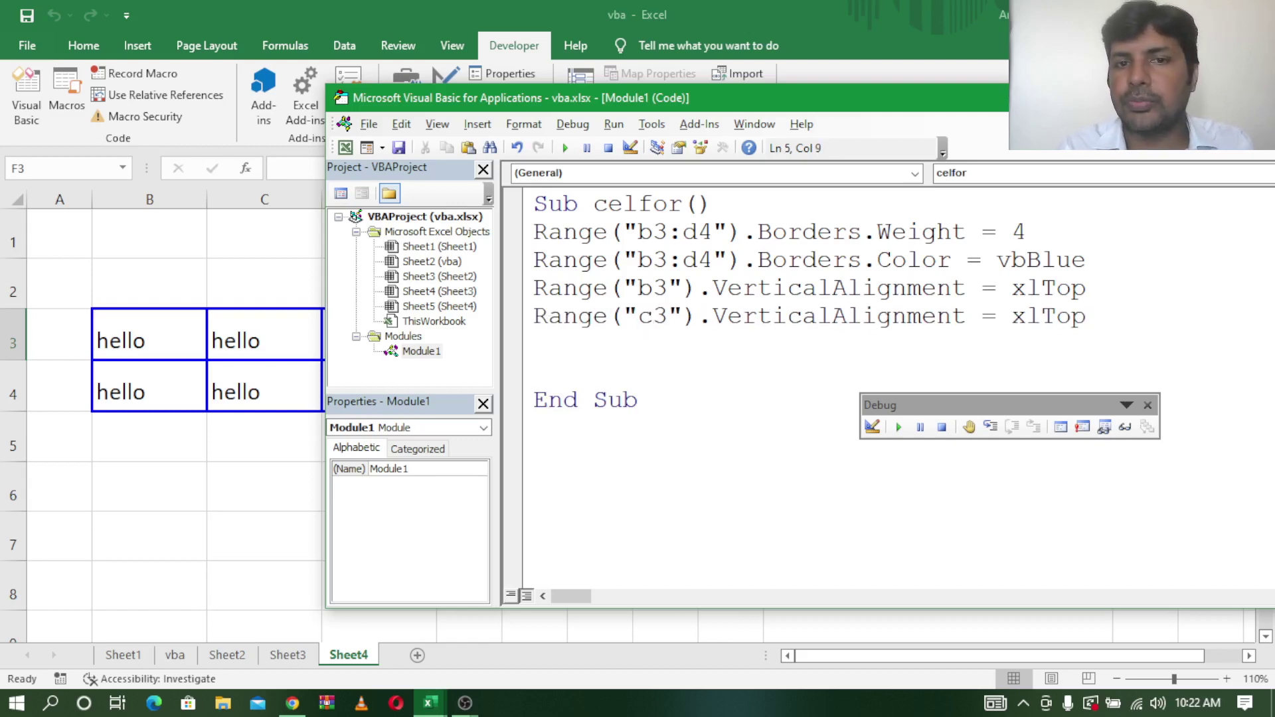
{"action": "key", "text": "Right"}
{"action": "key", "text": "Right"}
{"action": "key", "text": "Right"}
{"action": "key", "text": "Right"}
{"action": "key", "text": "Right"}
{"action": "key", "text": "Right"}
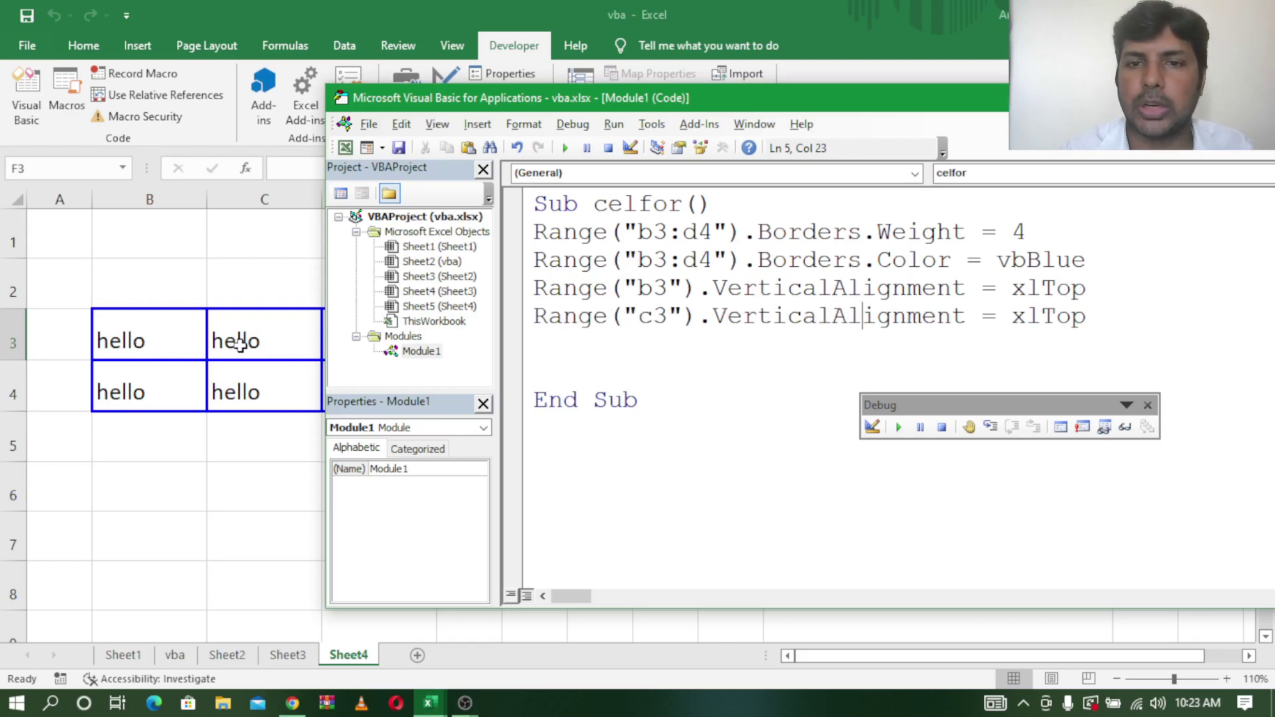
{"action": "left_click_drag", "start_coordinate": [395, 107], "coordinate": [497, 109]}
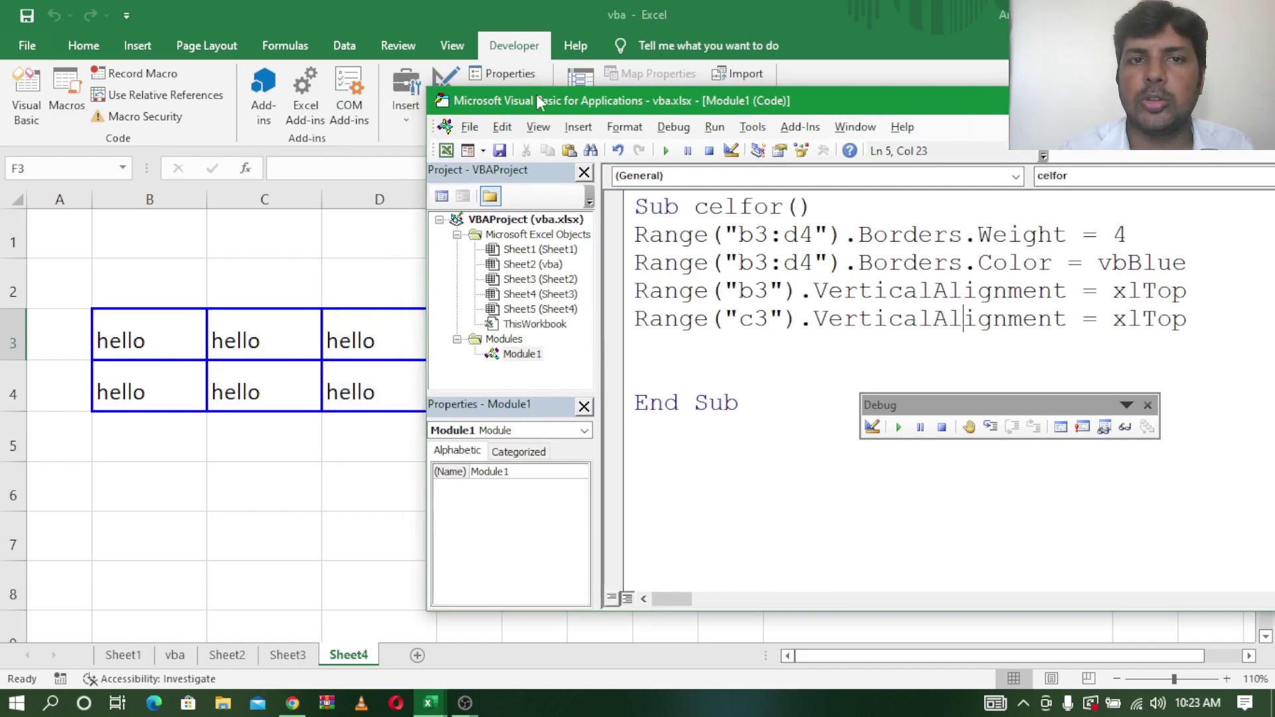
{"action": "left_click_drag", "start_coordinate": [537, 101], "coordinate": [411, 89]}
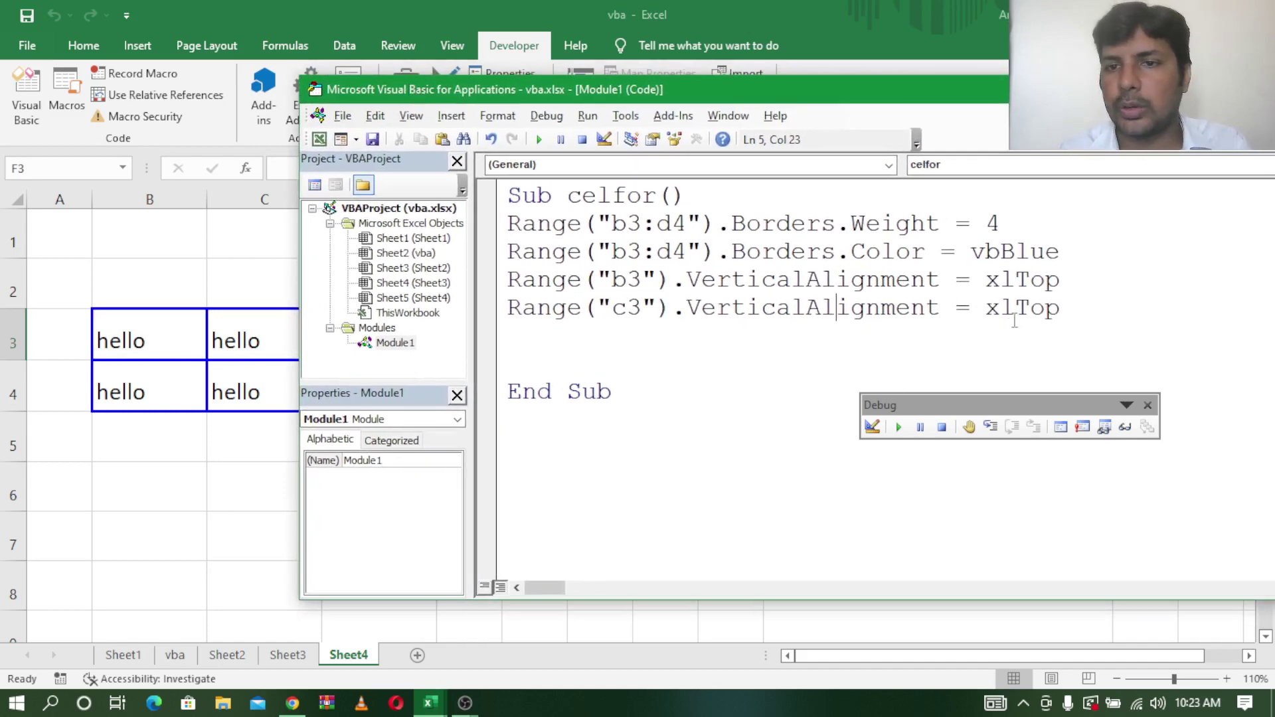
{"action": "left_click", "coordinate": [1015, 312]}
{"action": "key", "text": "Delete"}
{"action": "key", "text": "Delete"}
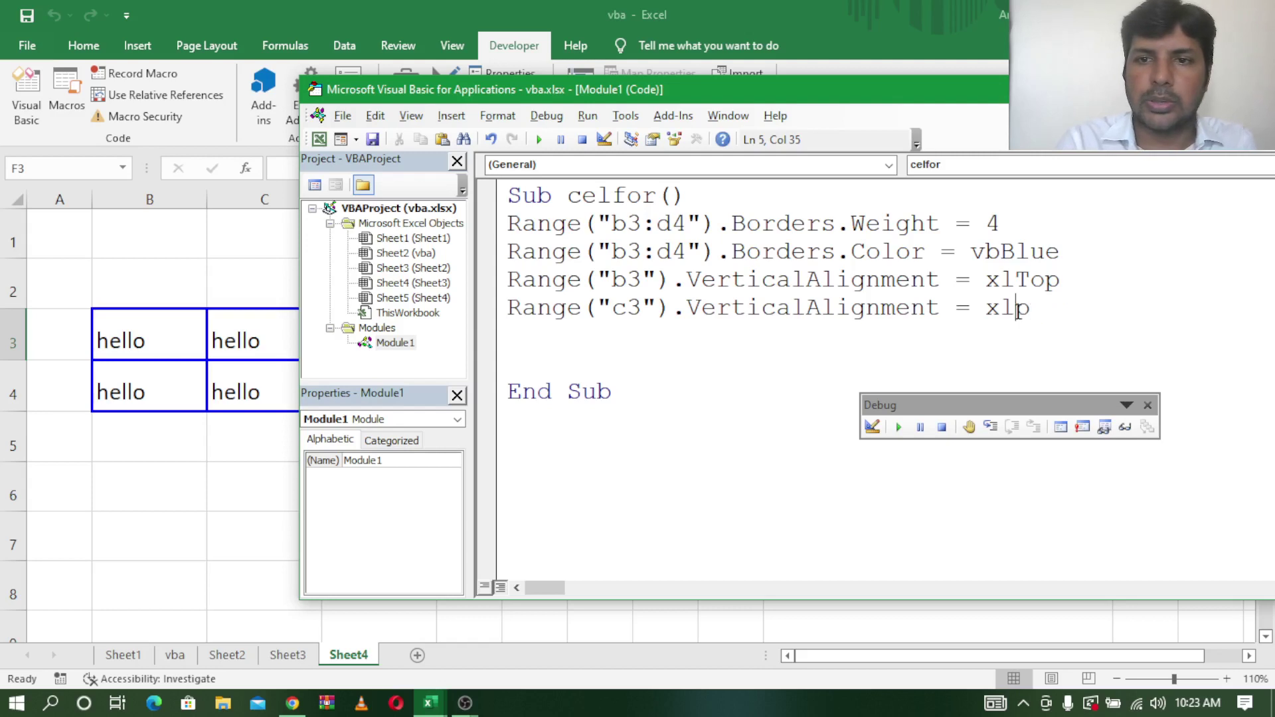
{"action": "key", "text": "Delete"}
{"action": "type", "text": "cent"}
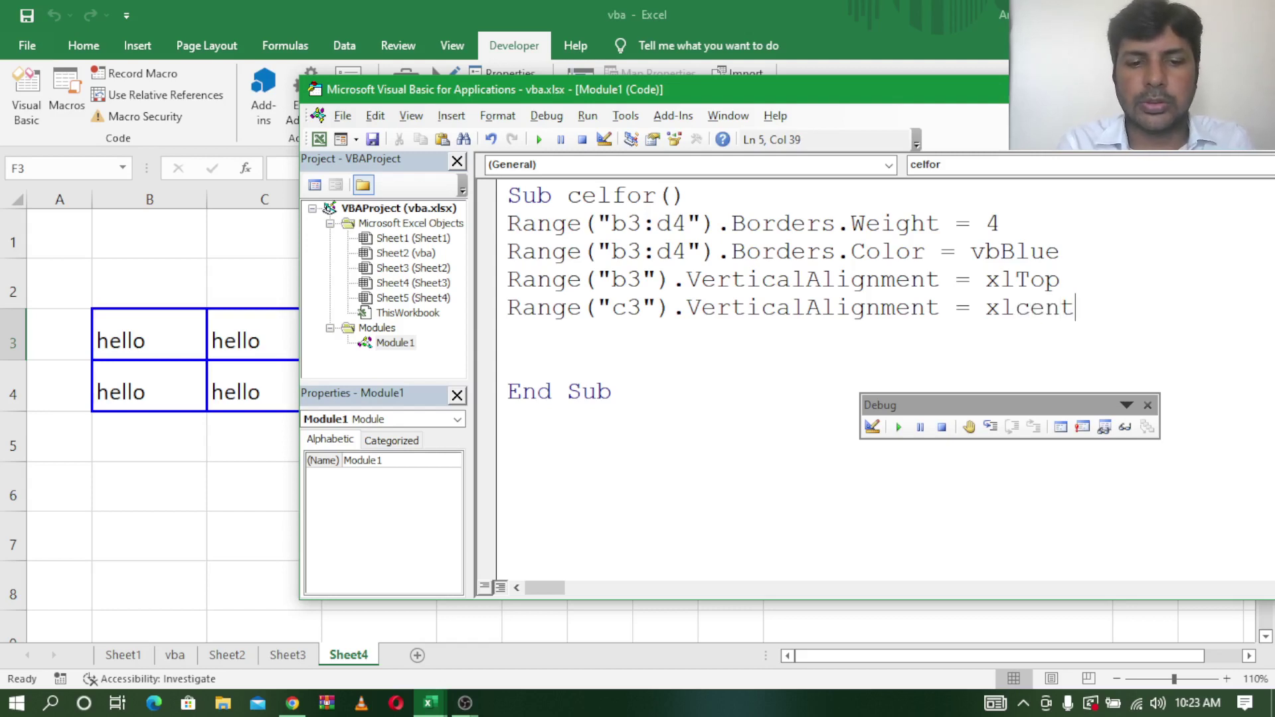
{"action": "type", "text": "er"}
{"action": "key", "text": "Return"}
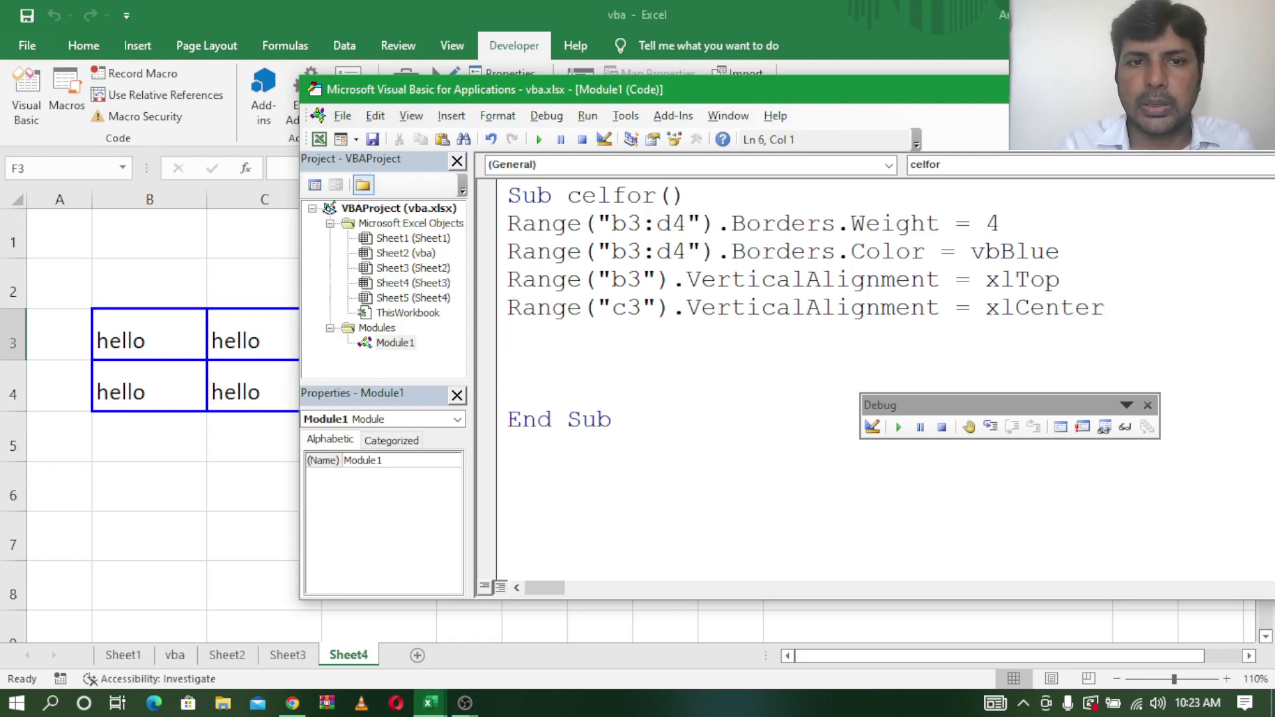
Step: Paste another copy as Range("d3").VerticalAlignment = xlBottom and remove the extra blank lines
{"action": "key", "text": "ctrl+v"}
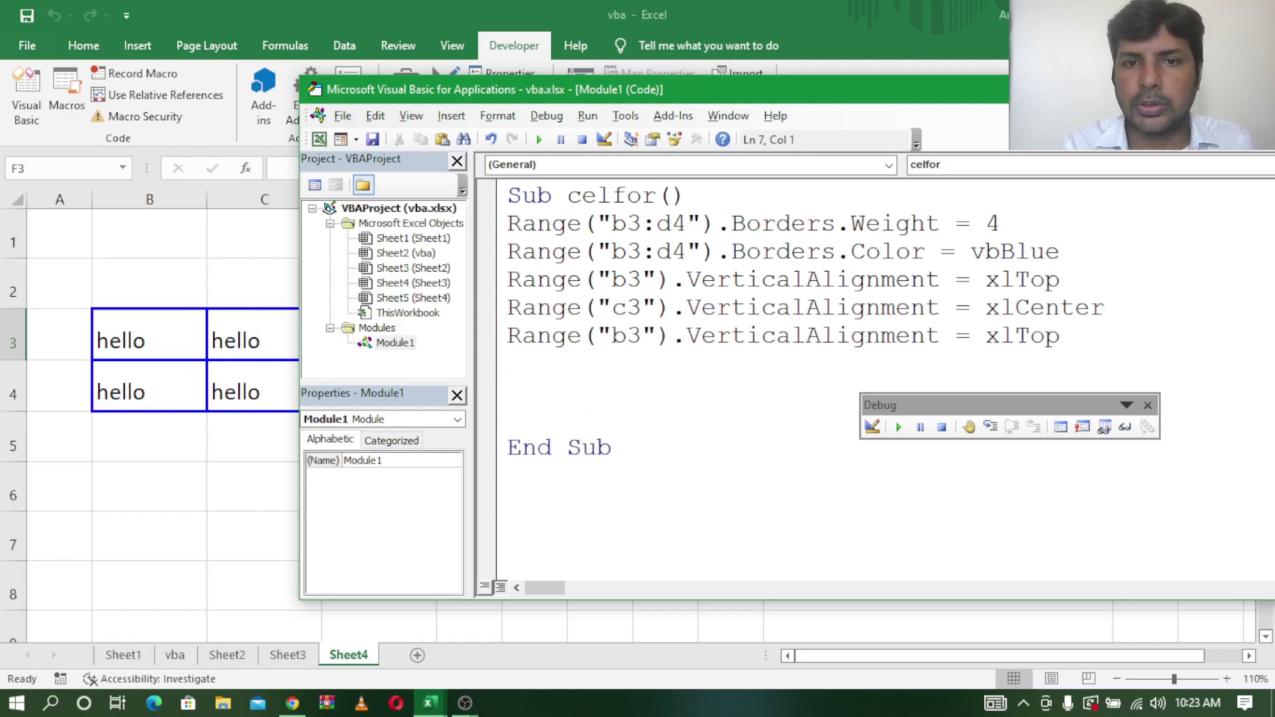
{"action": "key", "text": "Up"}
{"action": "key", "text": "Right"}
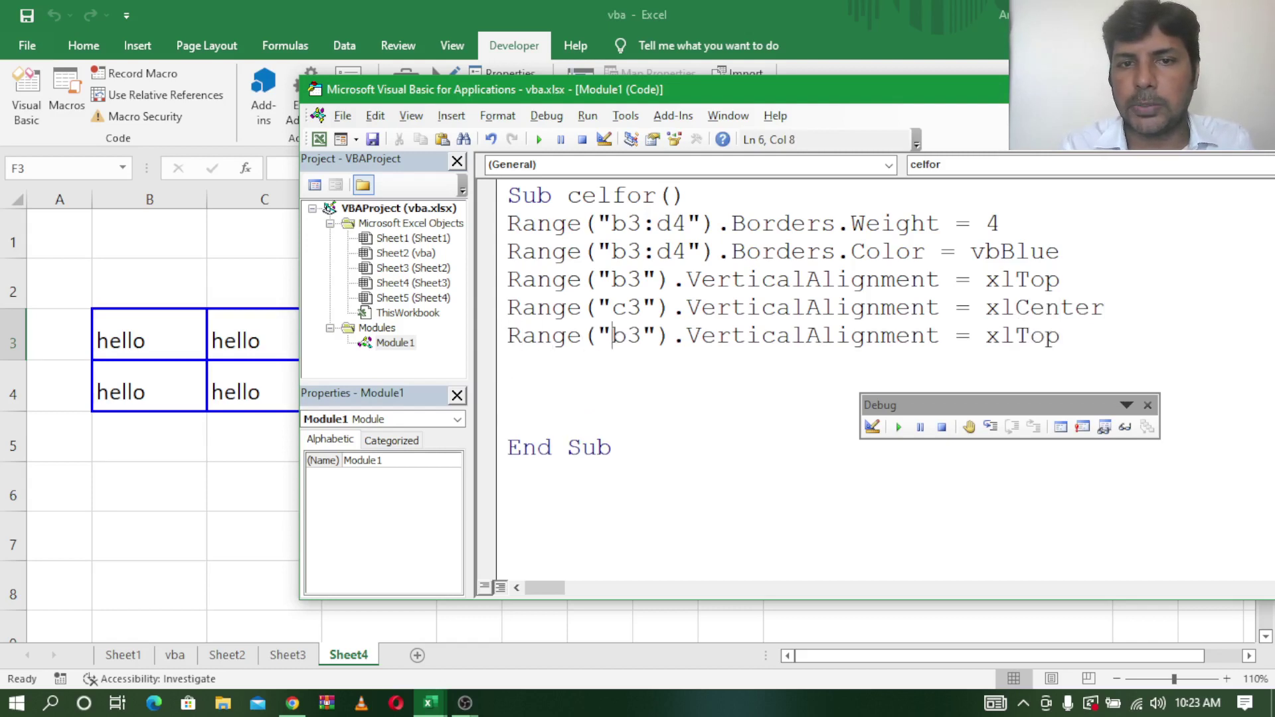
{"action": "key", "text": "BackSpace"}
{"action": "type", "text": "d"}
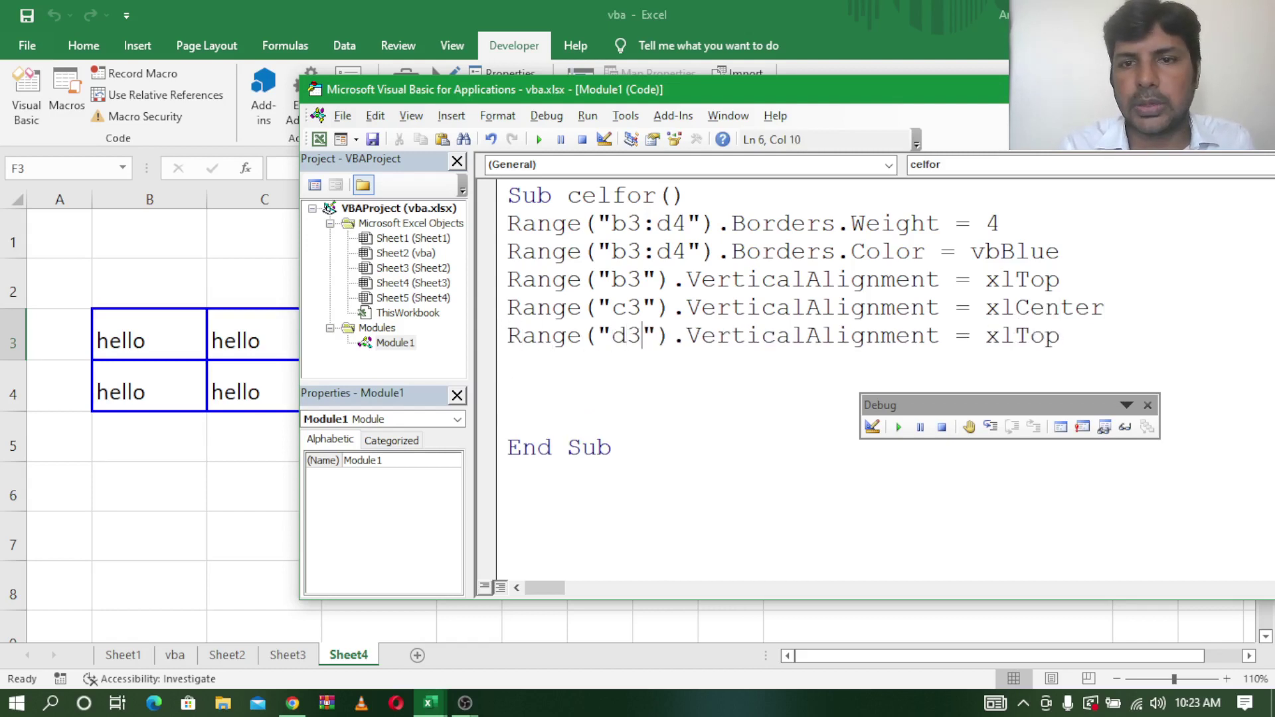
{"action": "key", "text": "Right"}
{"action": "key", "text": "Right"}
{"action": "key", "text": "Right"}
{"action": "key", "text": "Right"}
{"action": "key", "text": "Right"}
{"action": "key", "text": "Right"}
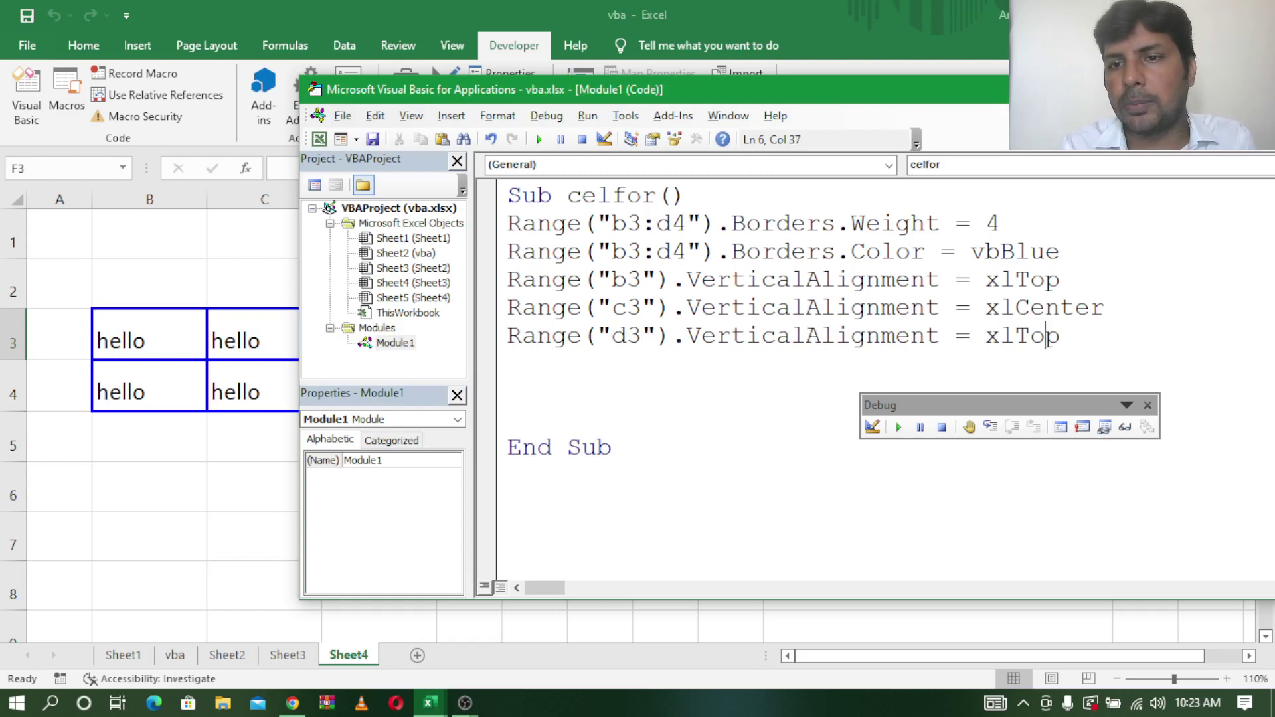
{"action": "key", "text": "Delete"}
{"action": "key", "text": "BackSpace"}
{"action": "key", "text": "BackSpace"}
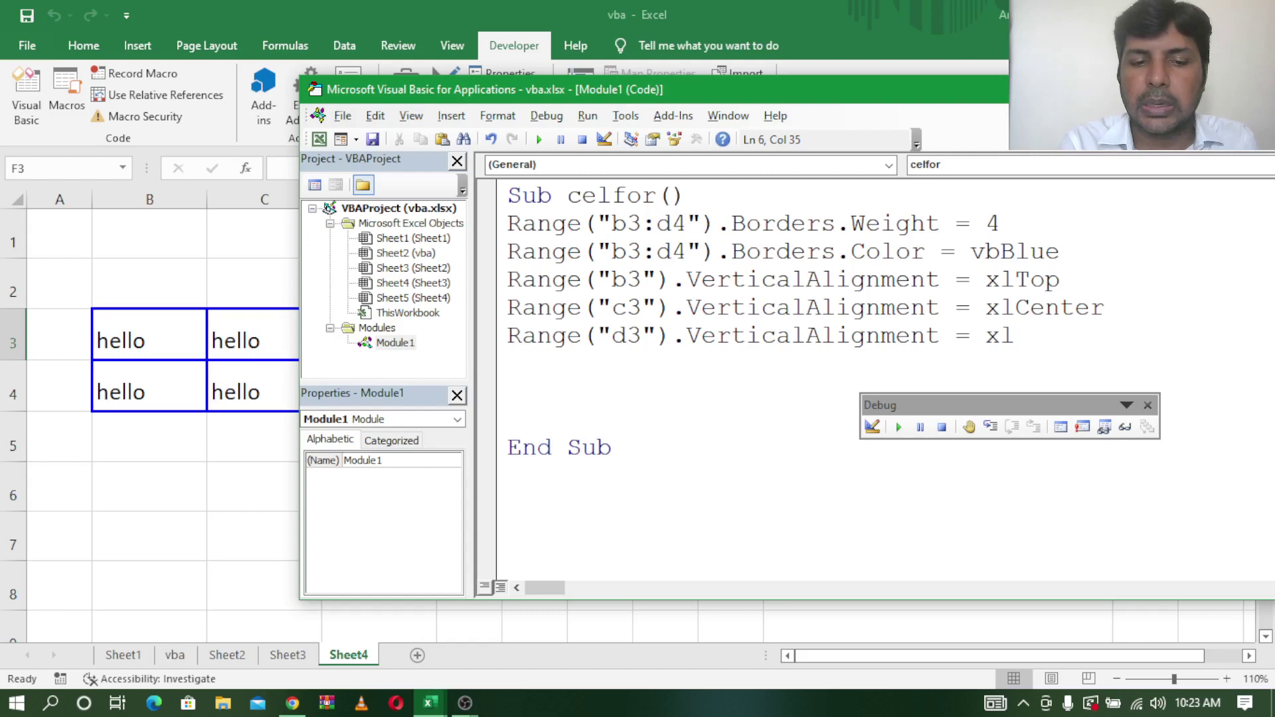
{"action": "type", "text": "bottom"}
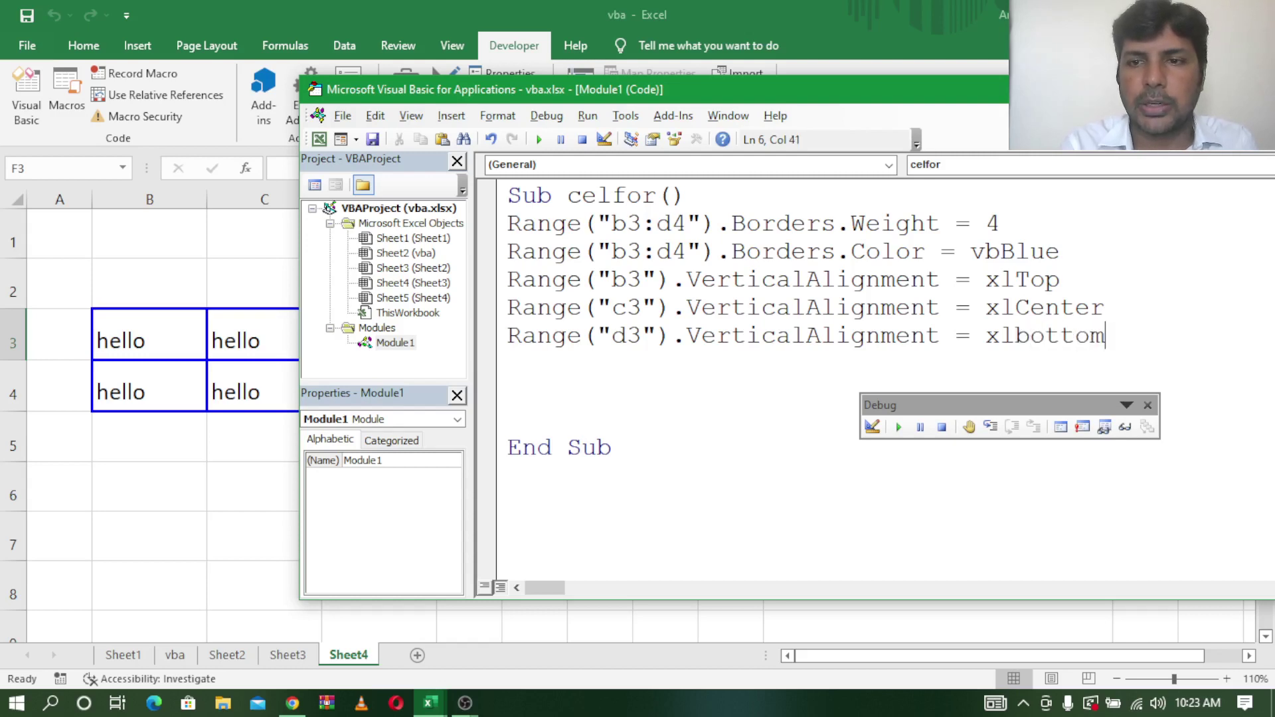
{"action": "key", "text": "Return"}
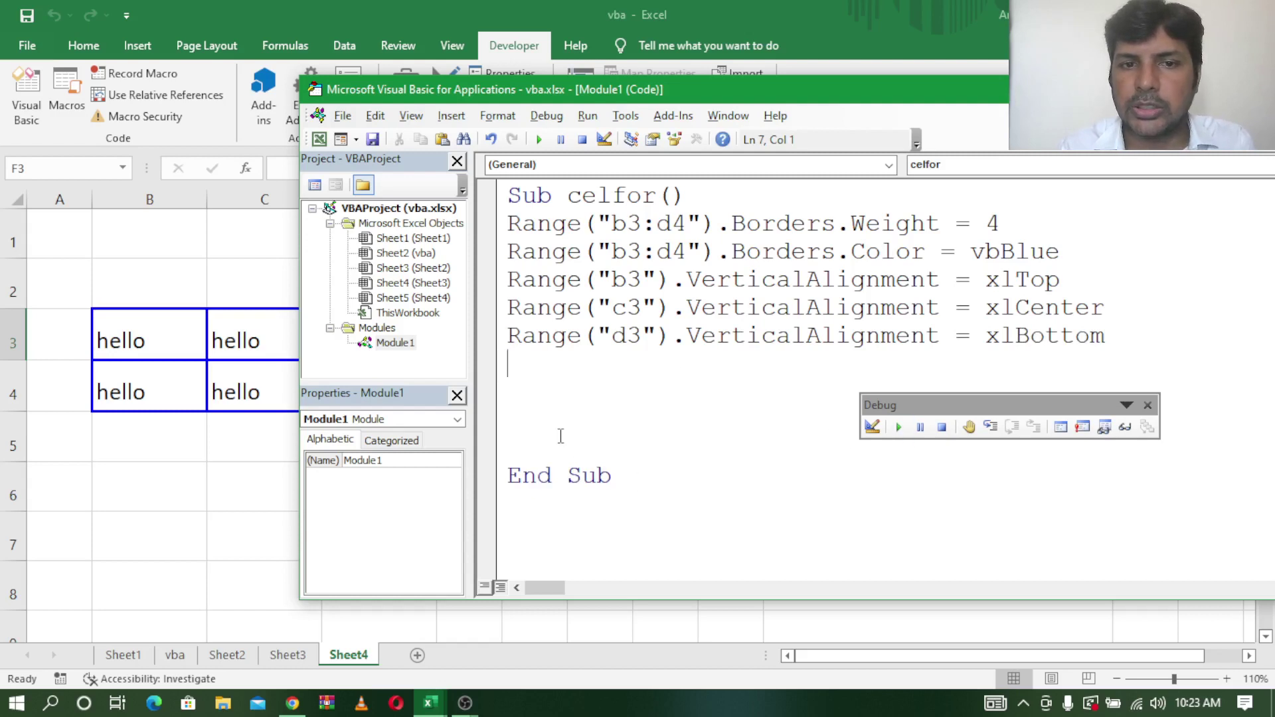
{"action": "key", "text": "Delete"}
{"action": "key", "text": "Delete"}
{"action": "key", "text": "Delete"}
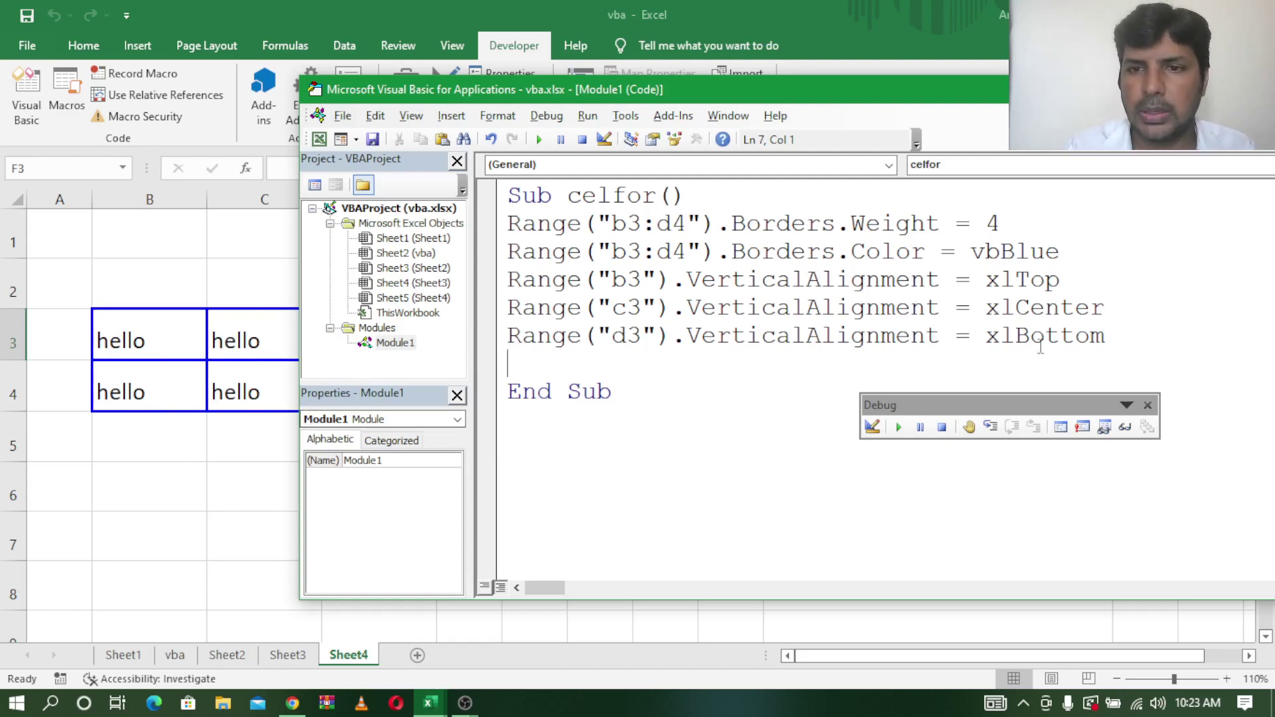
Step: Step through celfor so B3, C3 and D3 align top, centre and bottom, then begin a Range("b4") line
{"action": "left_click", "coordinate": [509, 198]}
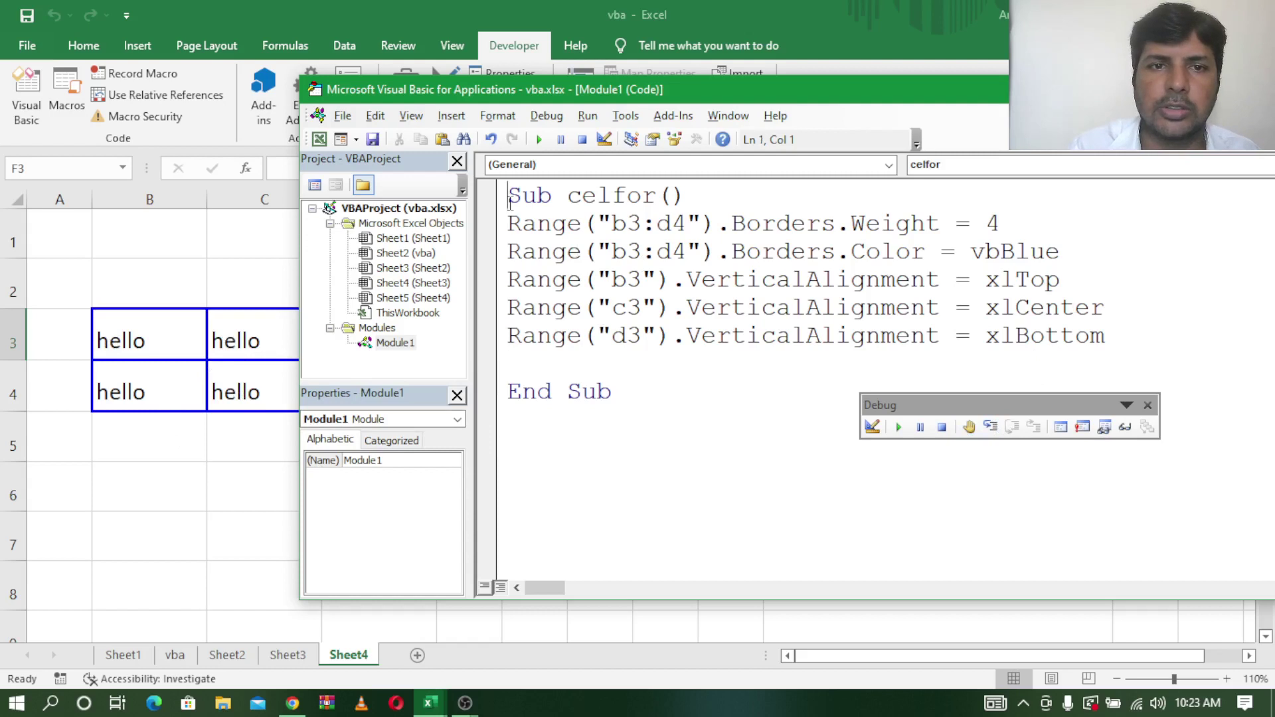
{"action": "left_click", "coordinate": [990, 427]}
{"action": "left_click", "coordinate": [991, 427]}
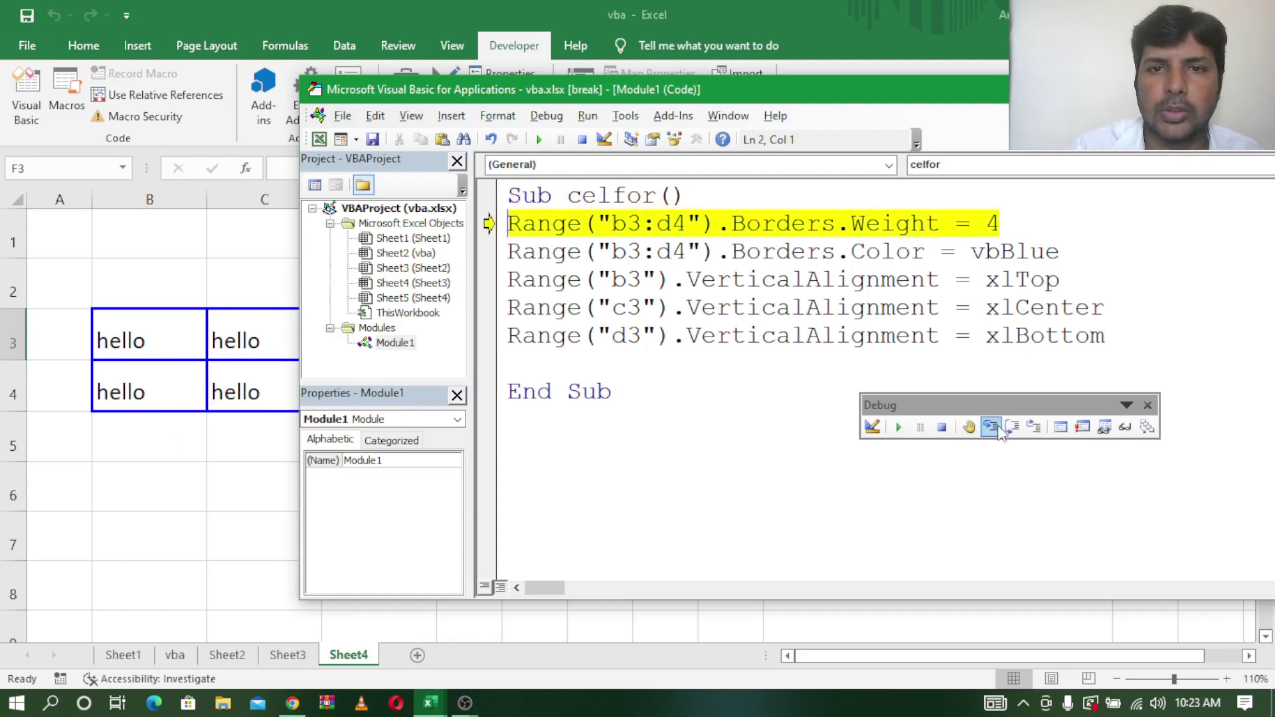
{"action": "key", "text": "F8"}
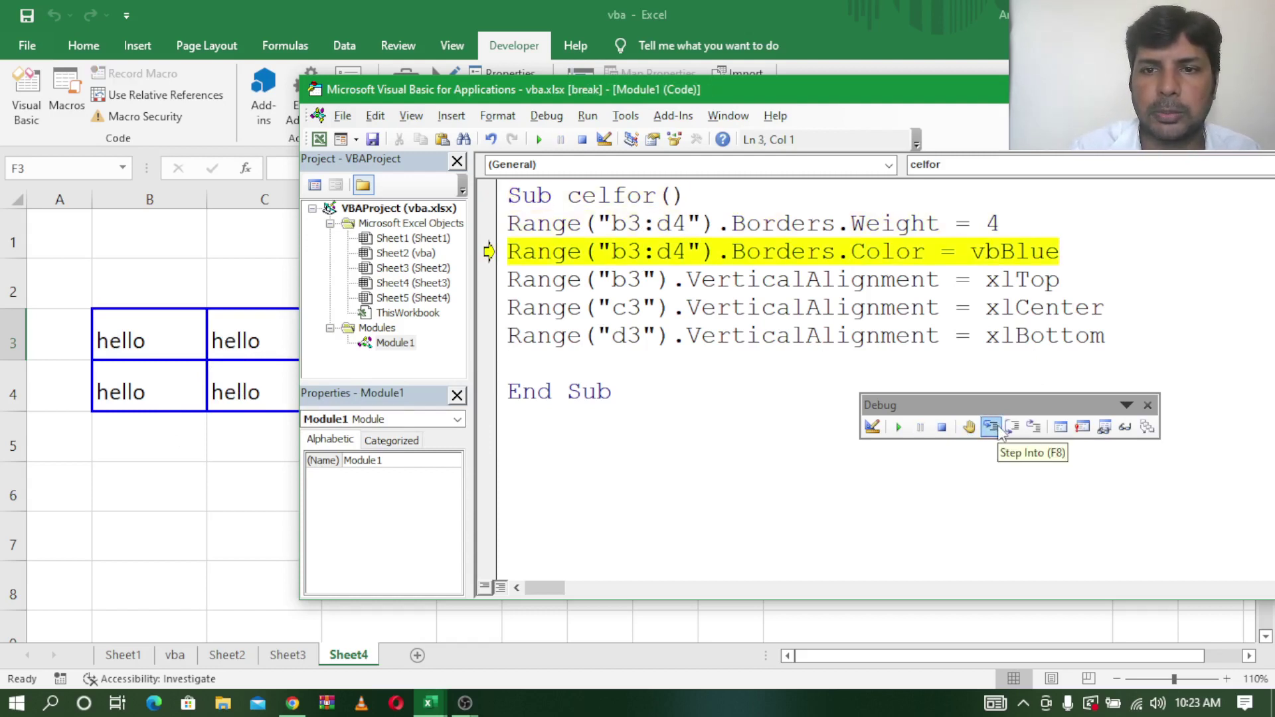
{"action": "left_click", "coordinate": [1002, 431]}
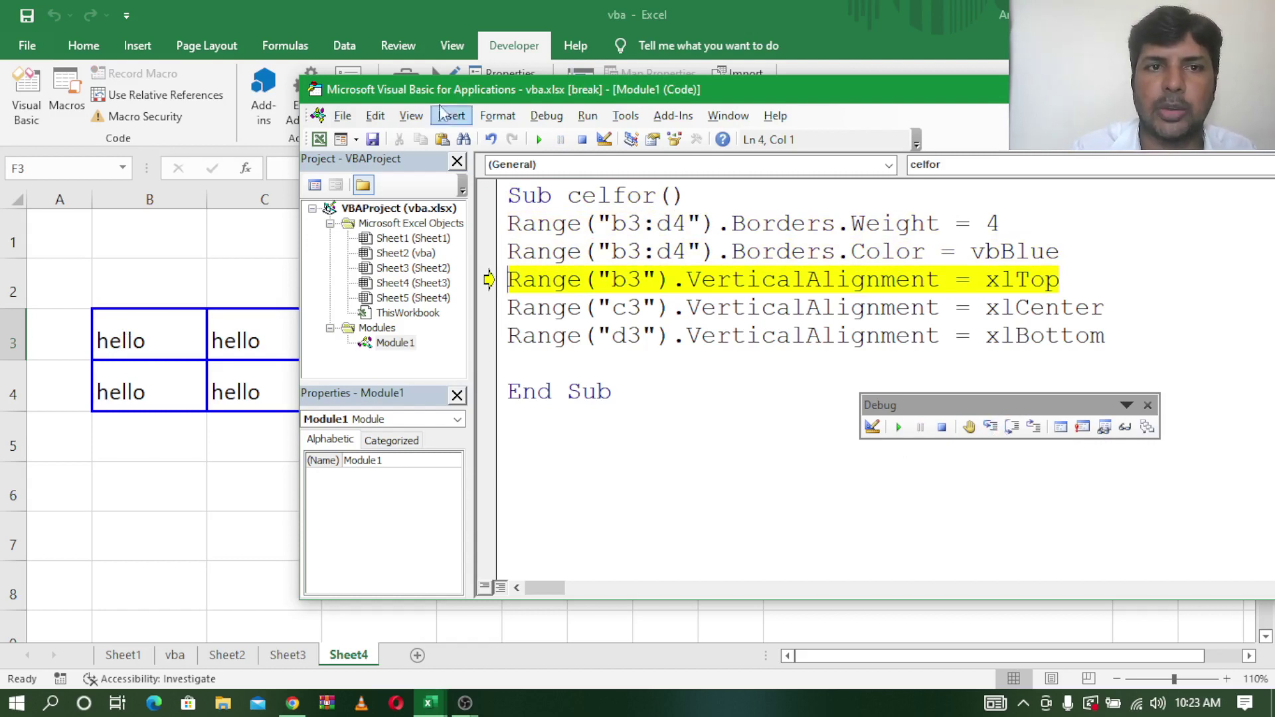
{"action": "left_click_drag", "start_coordinate": [443, 91], "coordinate": [585, 83]}
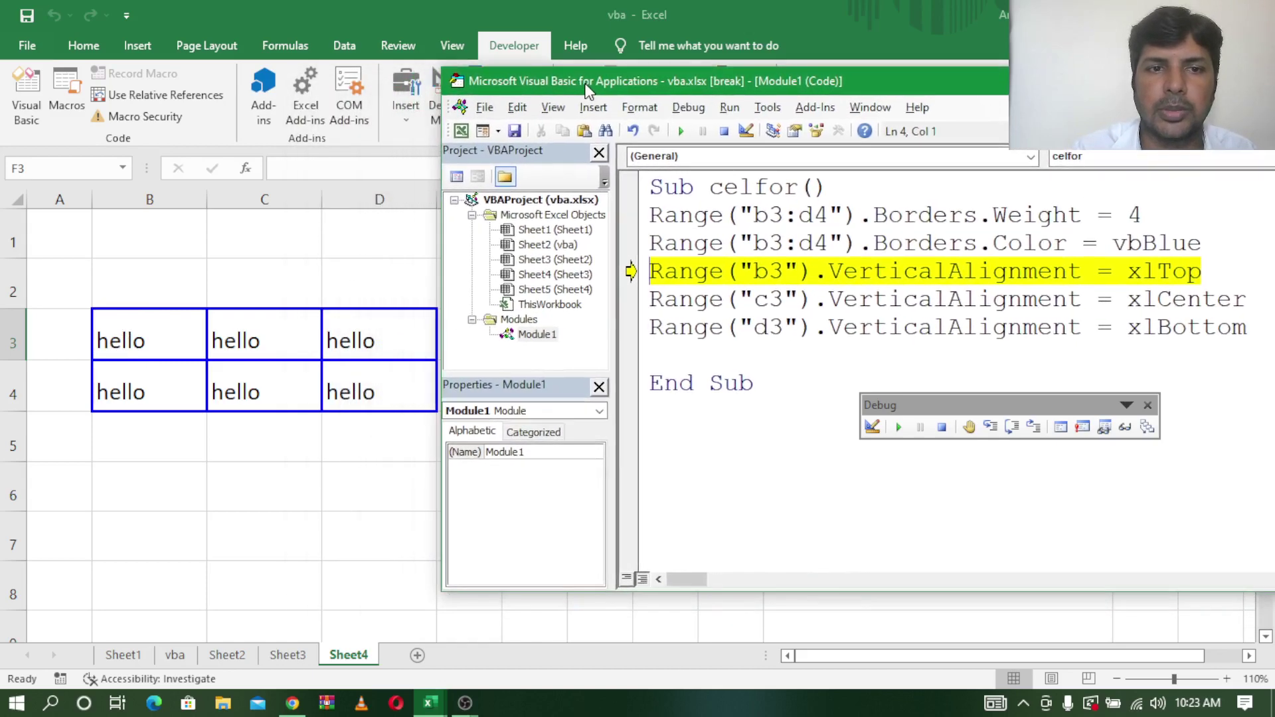
{"action": "left_click", "coordinate": [990, 428]}
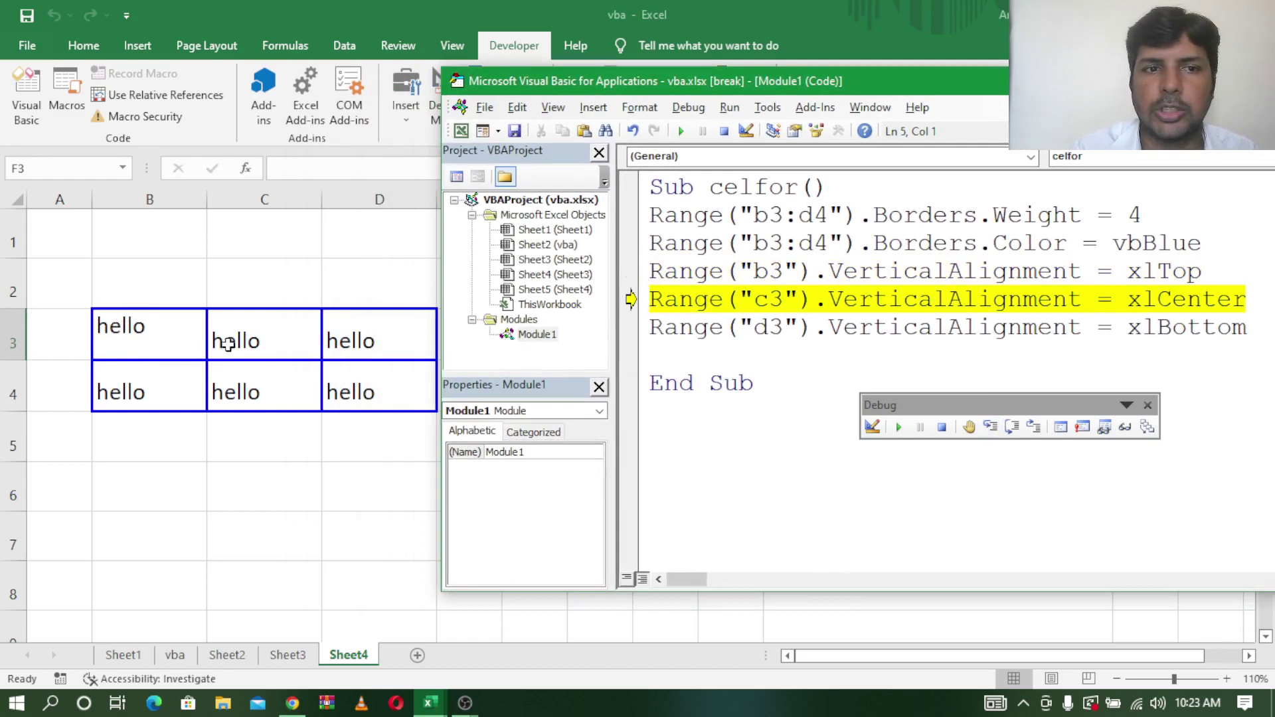
{"action": "left_click", "coordinate": [990, 428]}
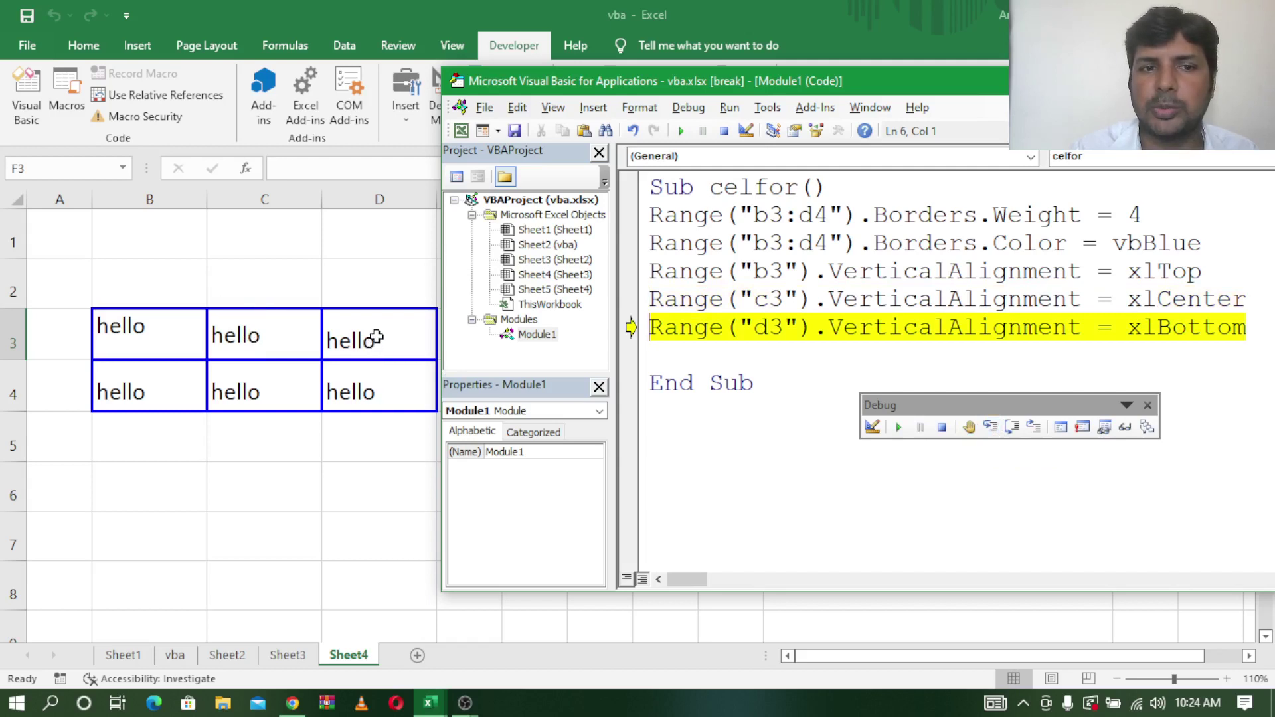
{"action": "left_click", "coordinate": [991, 428]}
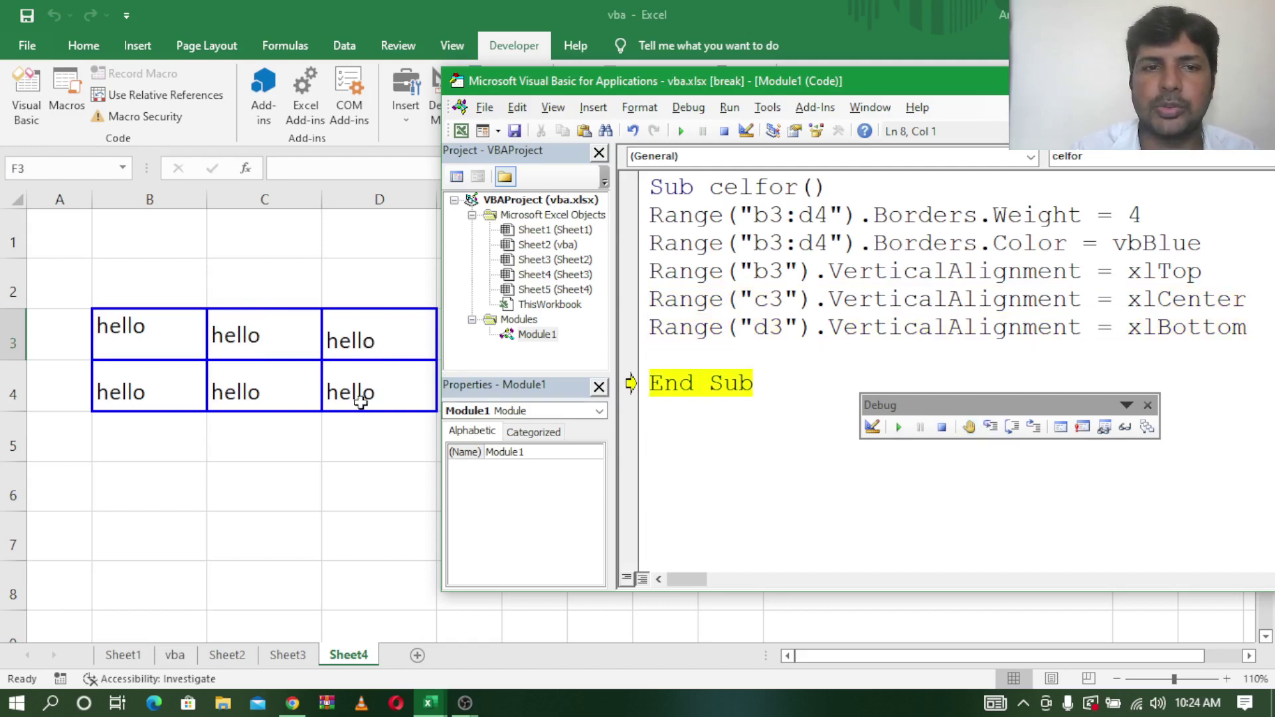
{"action": "left_click", "coordinate": [990, 427]}
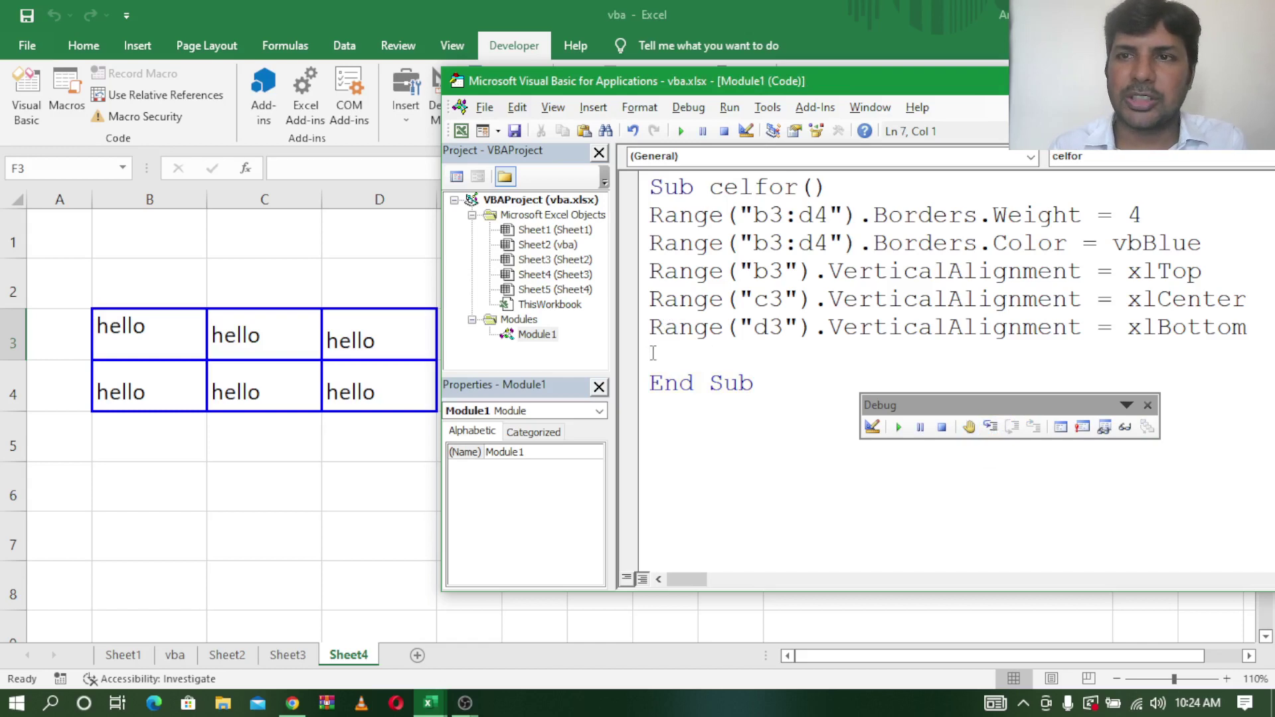
{"action": "type", "text": "ra"}
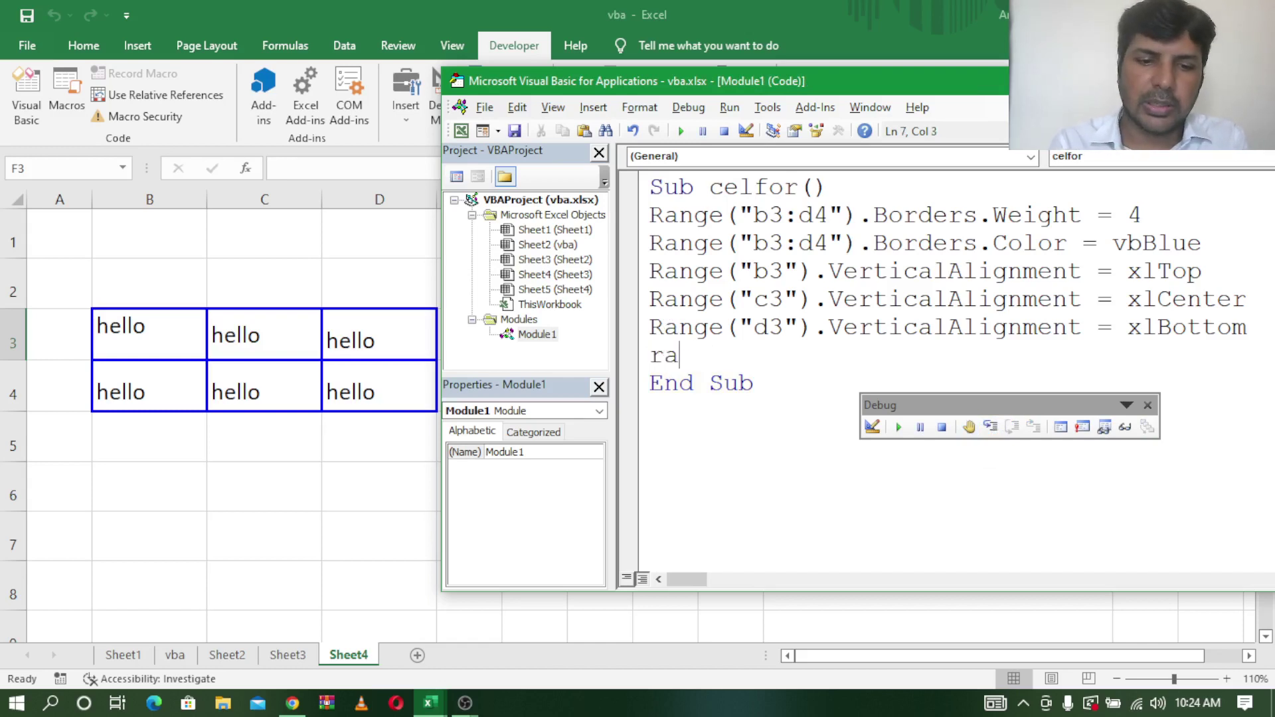
{"action": "type", "text": "nge("}
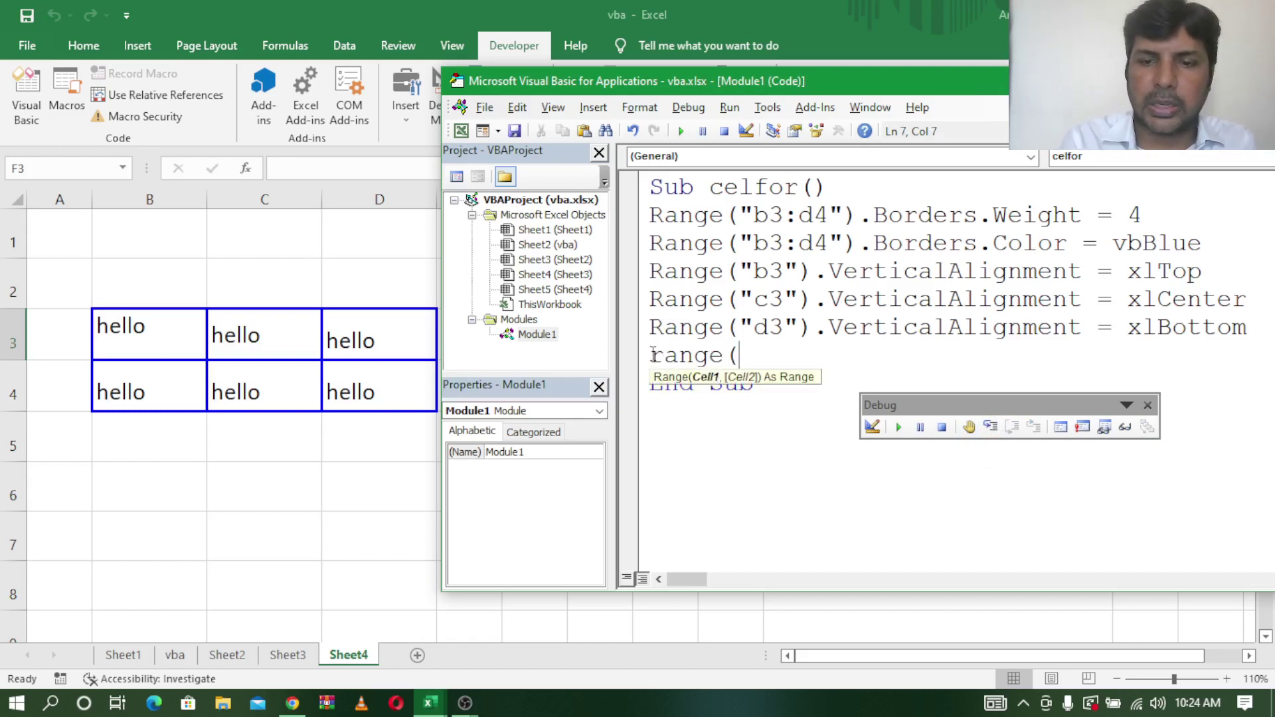
{"action": "type", "text": "\""}
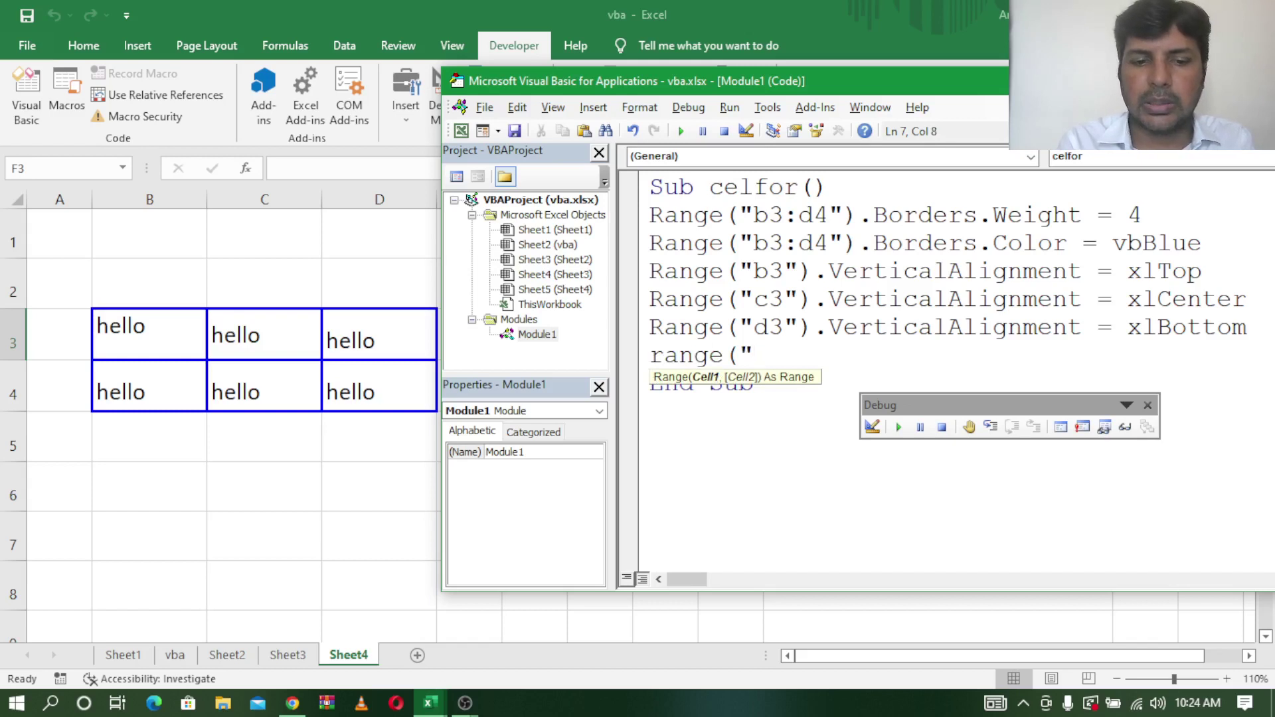
{"action": "type", "text": "b4"}
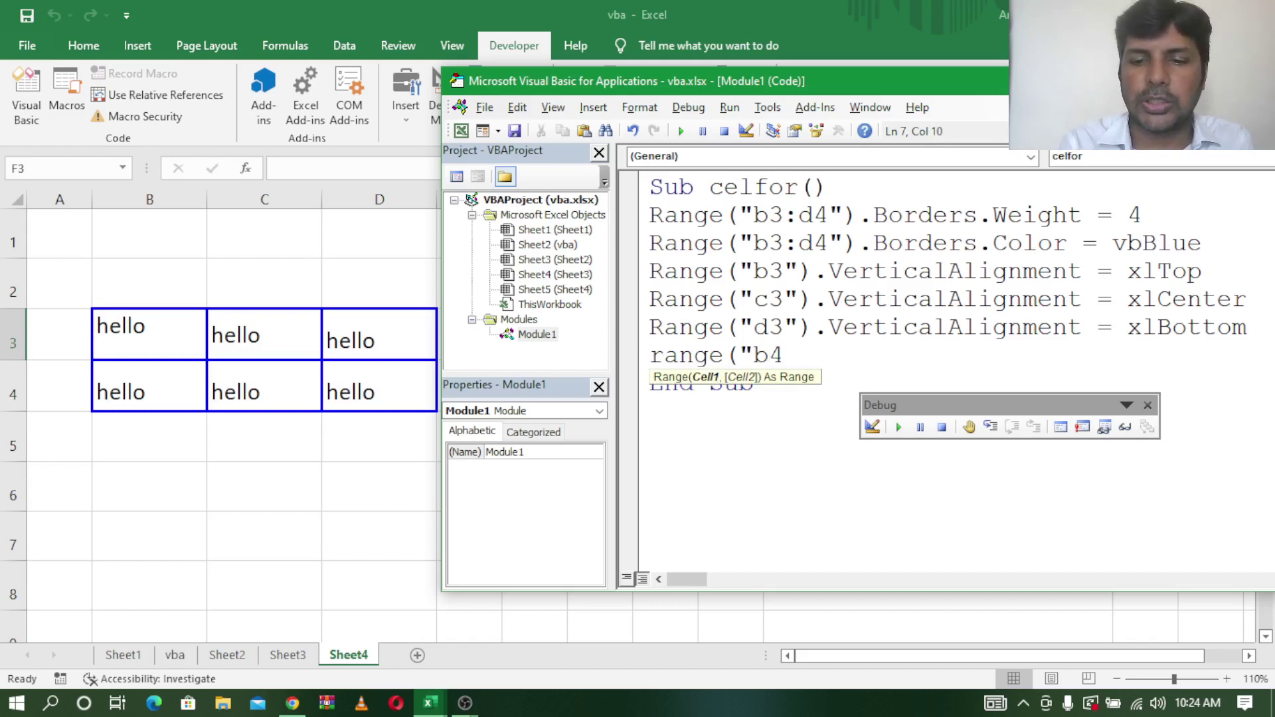
{"action": "type", "text": "\""}
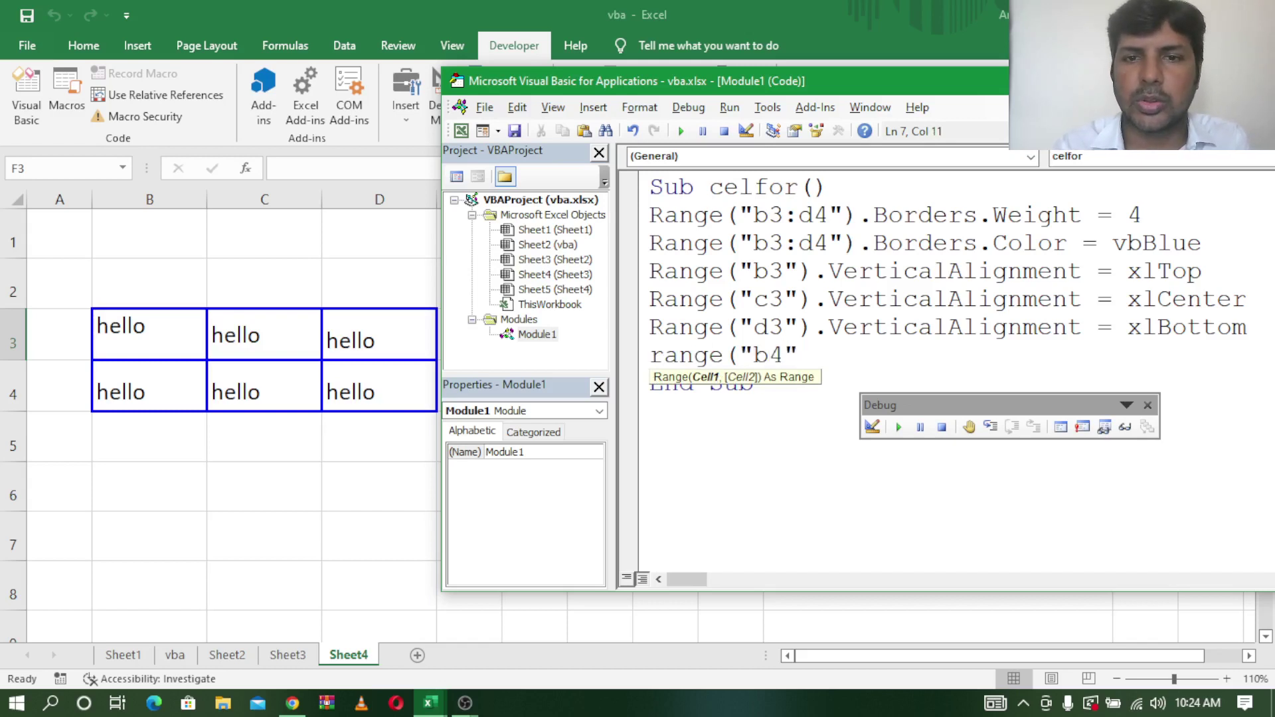
{"action": "type", "text": ")"}
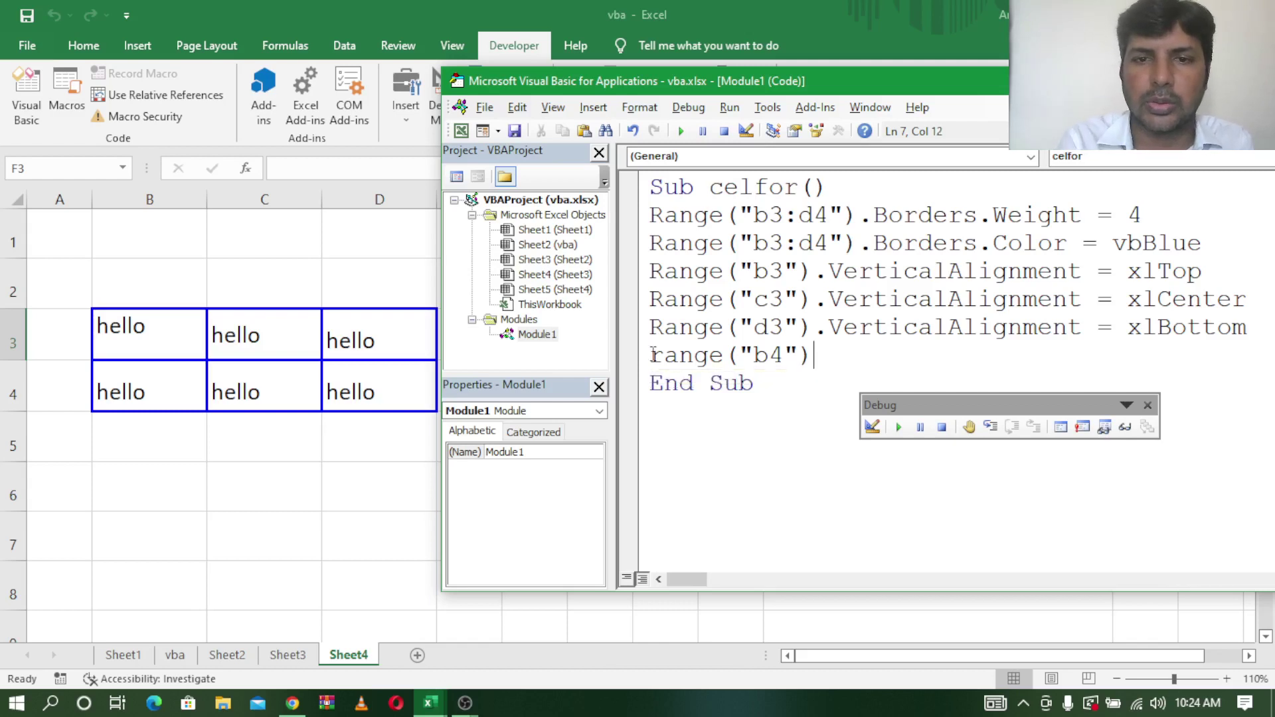
{"action": "type", "text": "."}
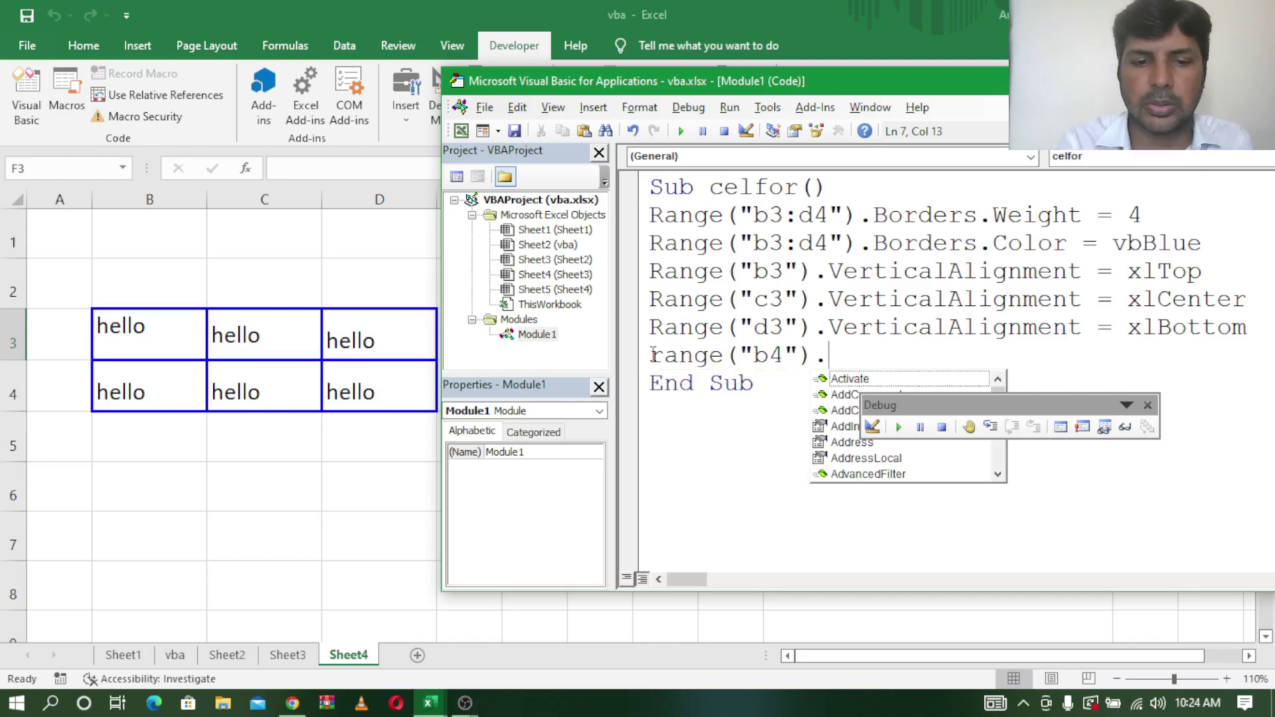
{"action": "type", "text": "ho"}
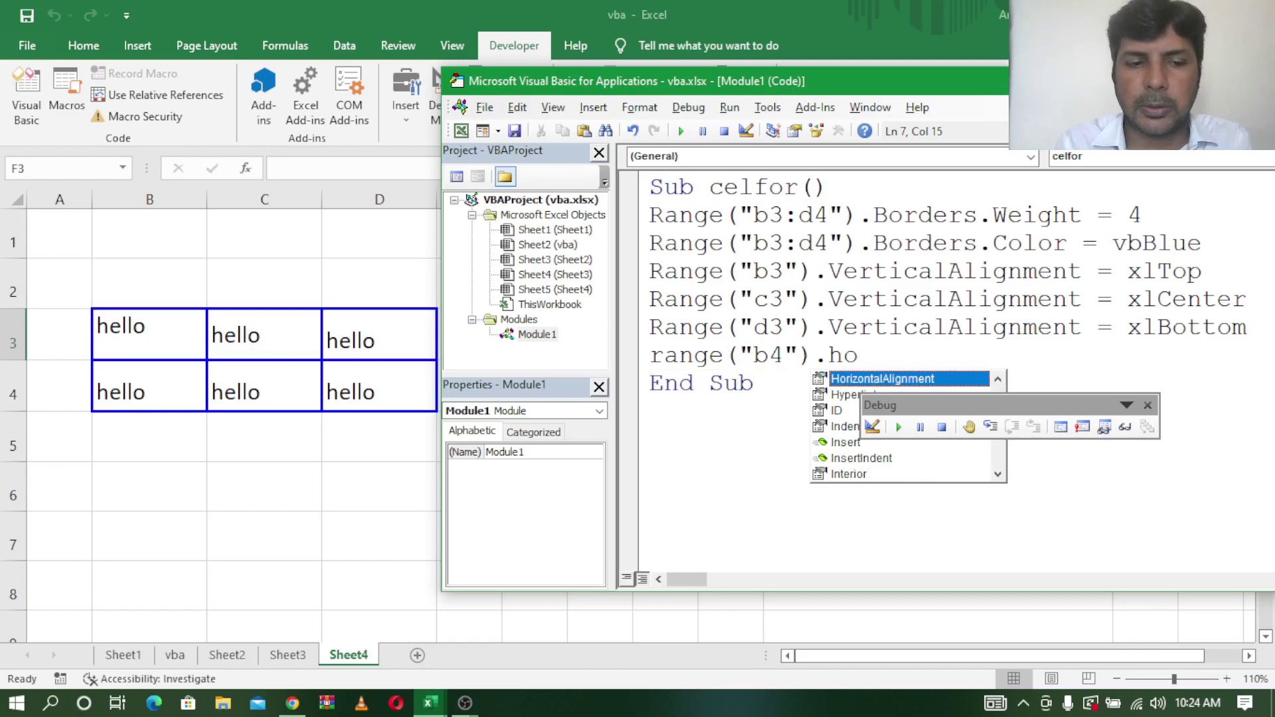
Step: Complete the line as Range("b4").HorizontalAlignment = xlRight
{"action": "key", "text": "Tab"}
{"action": "type", "text": "= "}
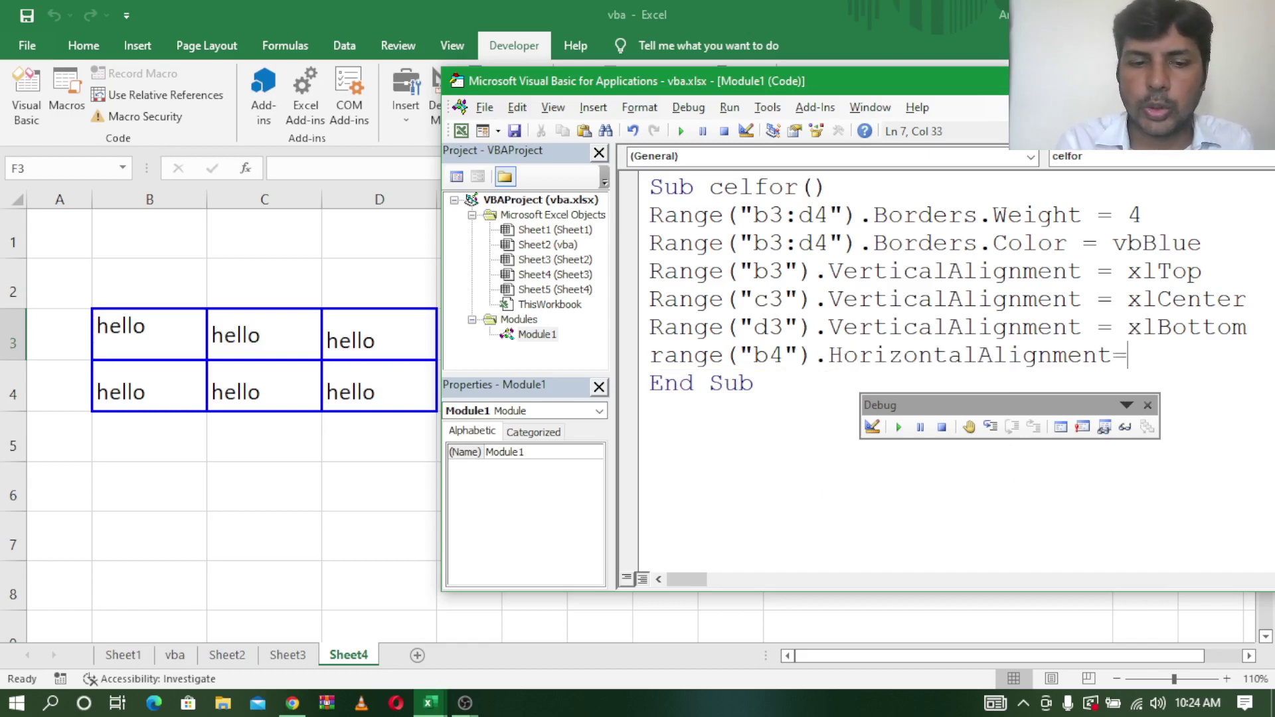
{"action": "type", "text": "xl"}
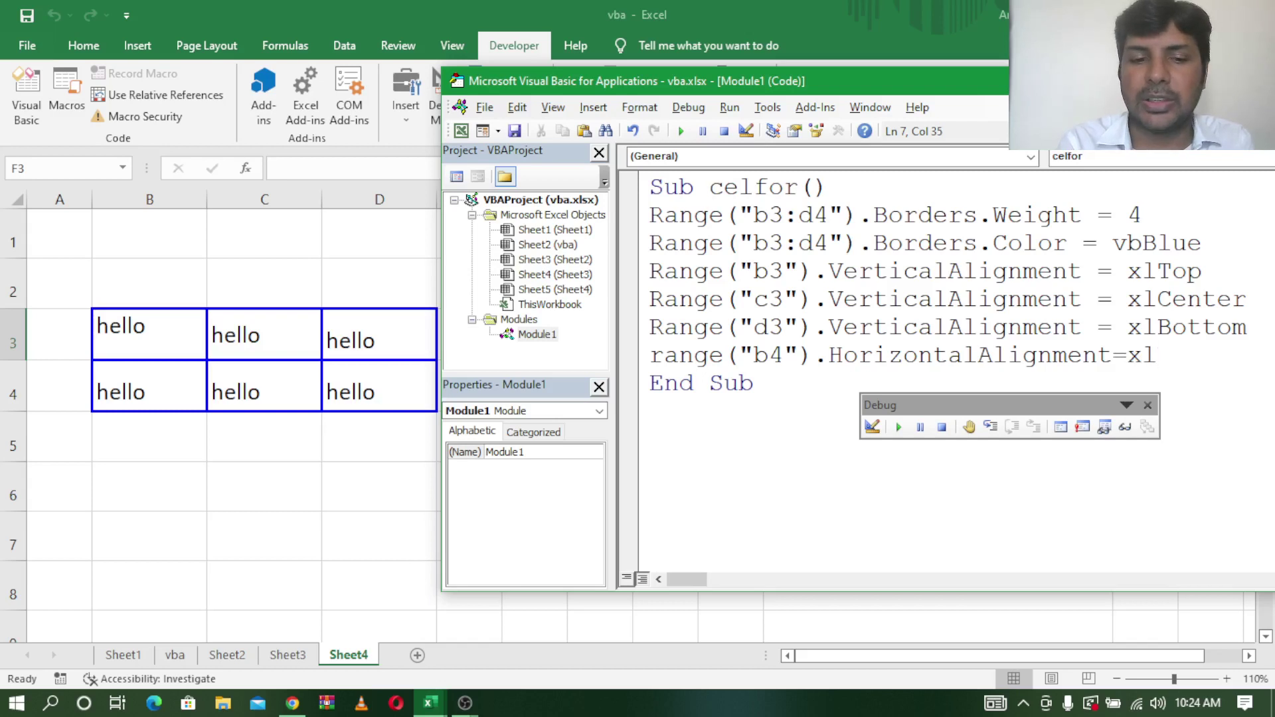
{"action": "type", "text": "Right"}
{"action": "key", "text": "Return"}
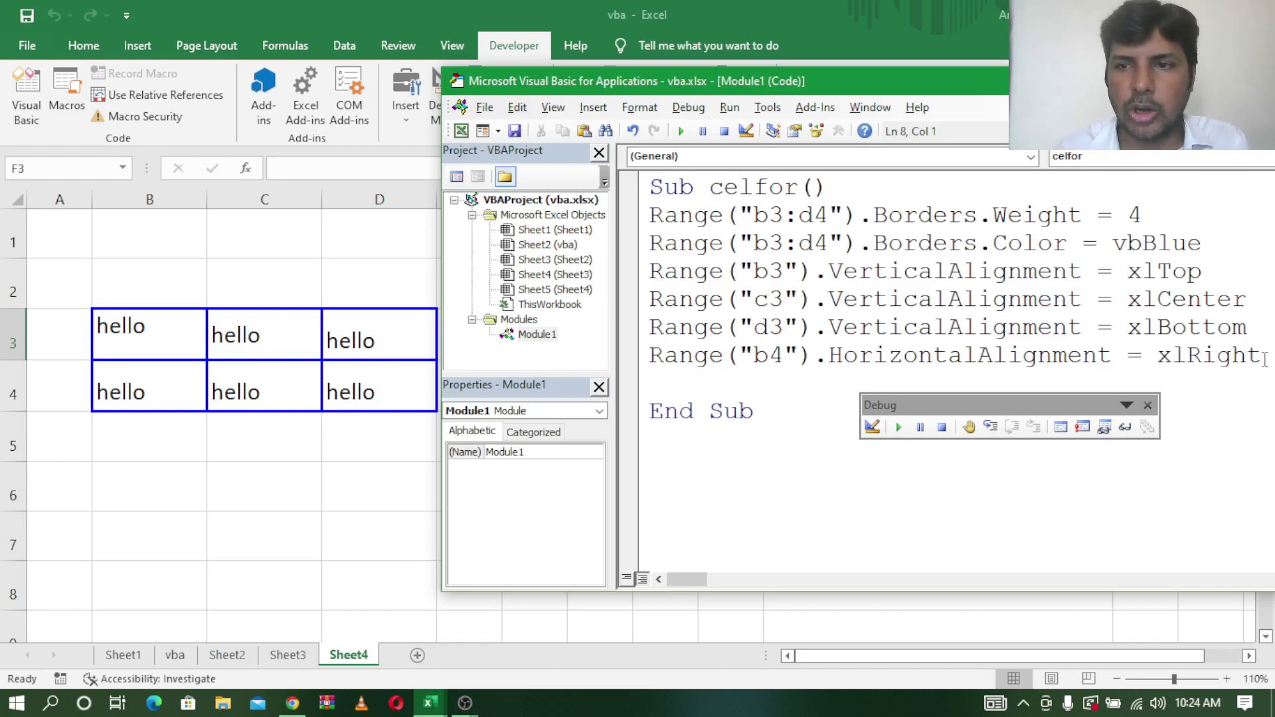
Step: Copy the B4 alignment line and paste it twice above End Sub
{"action": "left_click_drag", "start_coordinate": [1266, 359], "coordinate": [648, 359]}
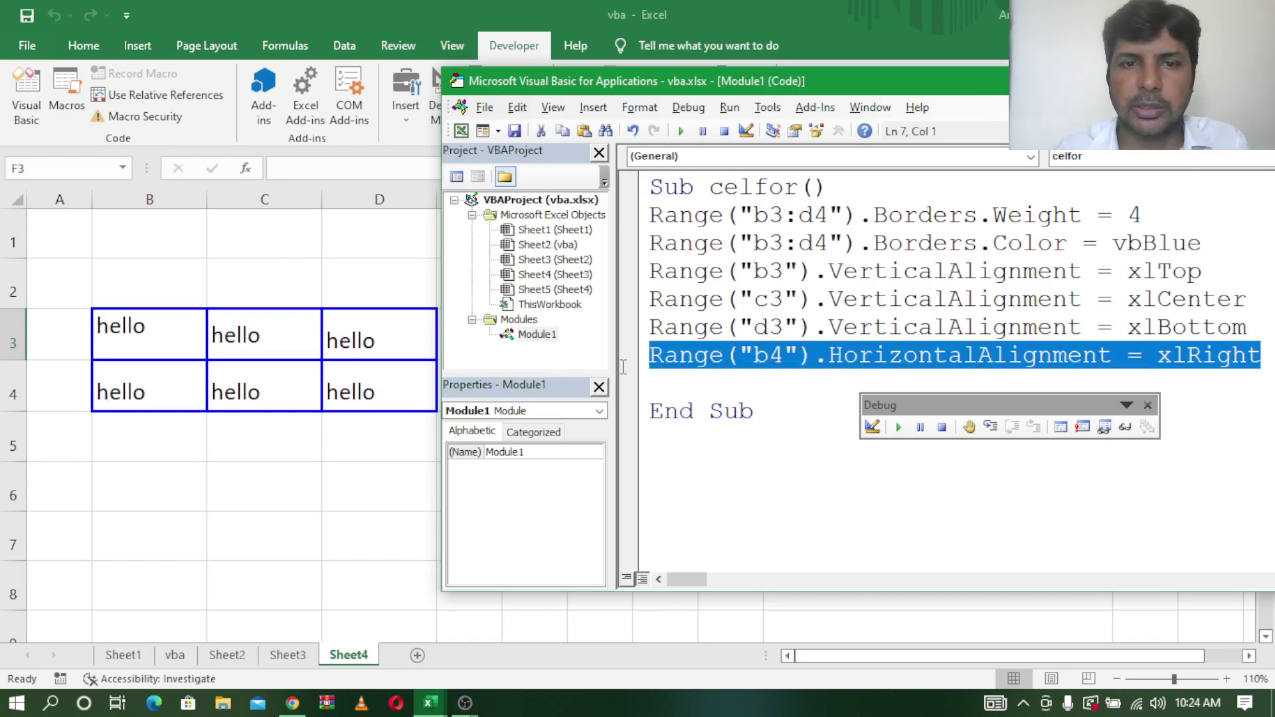
{"action": "key", "text": "ctrl+c"}
{"action": "left_click", "coordinate": [672, 391]}
{"action": "key", "text": "ctrl+v"}
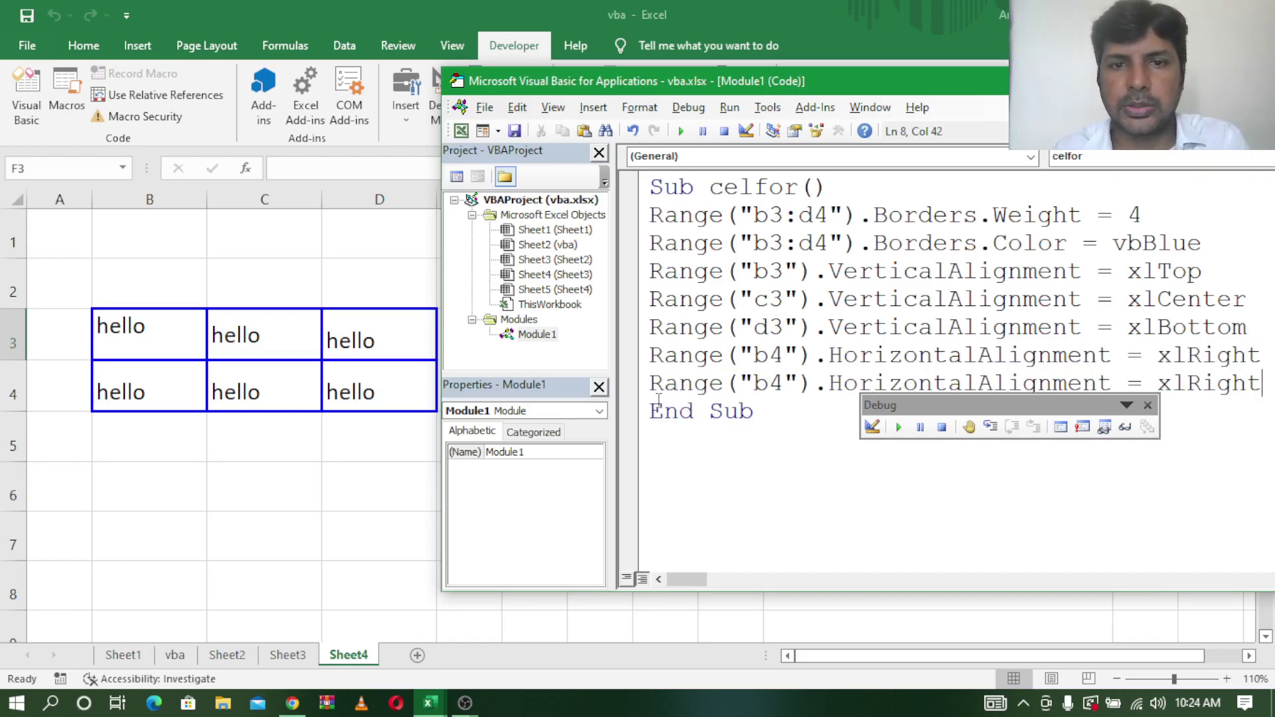
{"action": "left_click", "coordinate": [652, 410]}
{"action": "key", "text": "Return"}
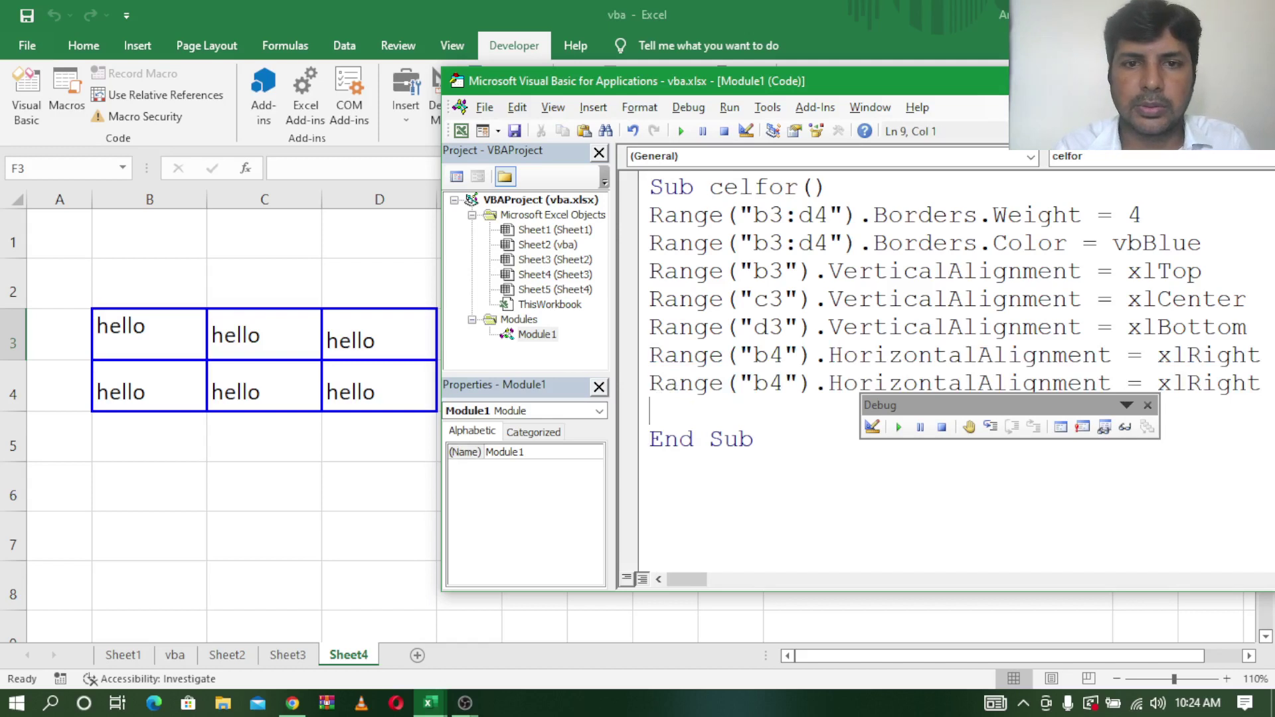
{"action": "key", "text": "ctrl+v"}
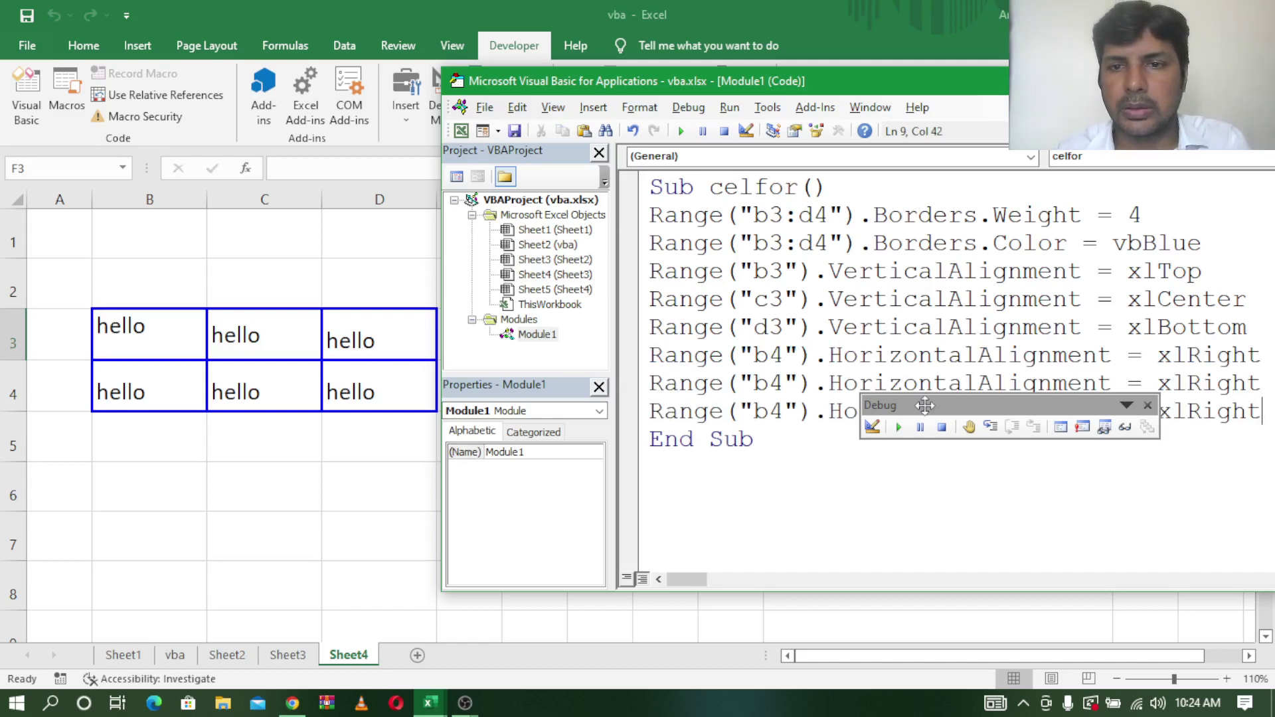
{"action": "left_click_drag", "start_coordinate": [925, 405], "coordinate": [953, 510]}
Step: Change the copies' references to c4 and d4, and start changing C4's value to xlCenter
{"action": "left_click", "coordinate": [770, 383]}
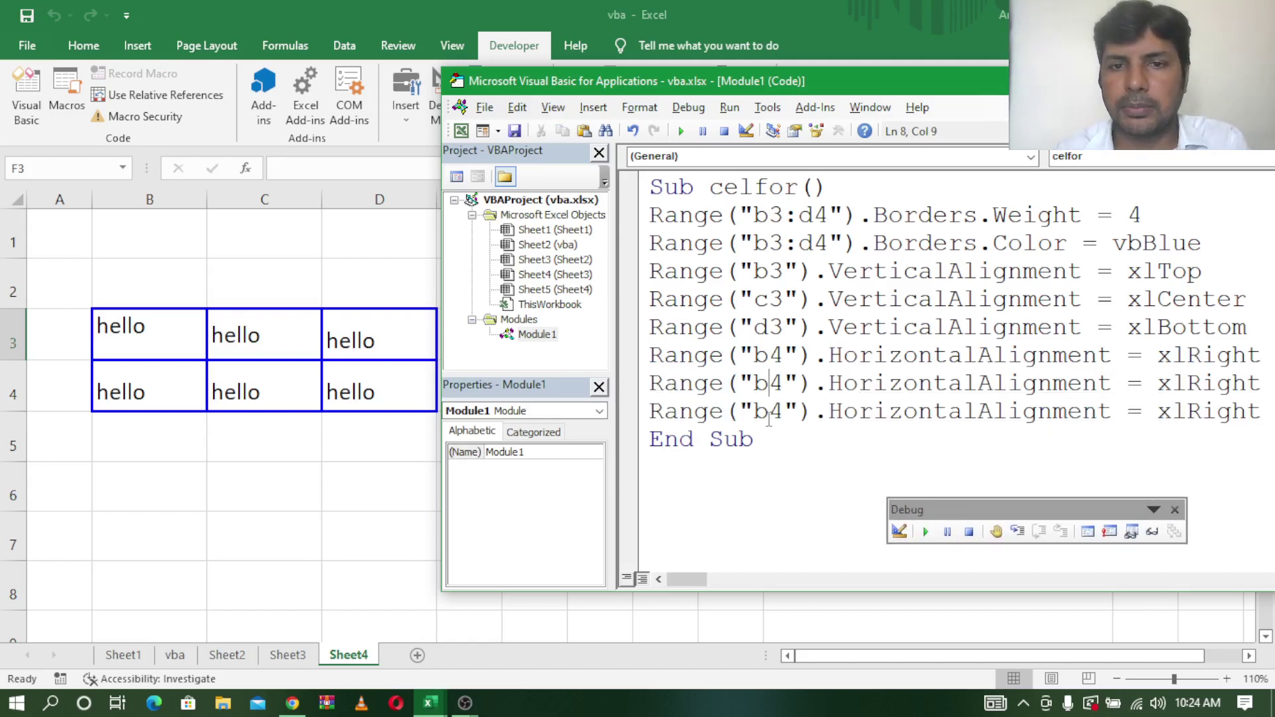
{"action": "key", "text": "BackSpace"}
{"action": "type", "text": "c"}
{"action": "left_click", "coordinate": [769, 412]}
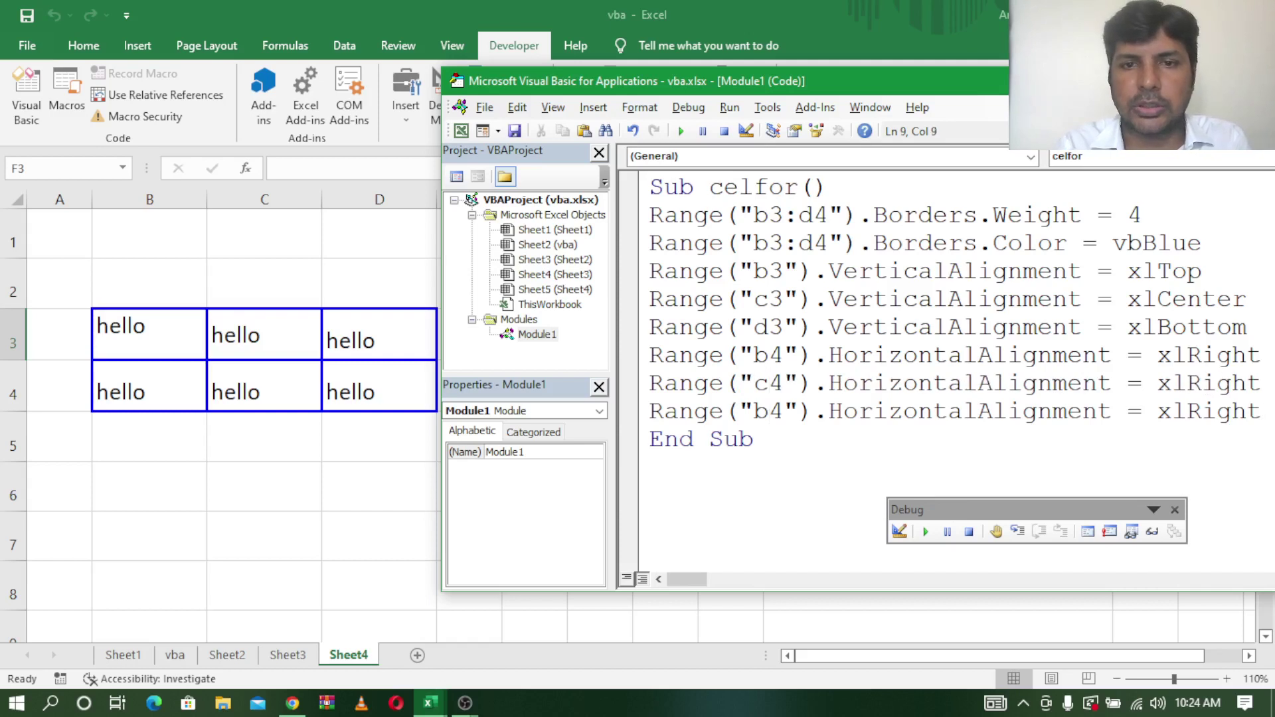
{"action": "key", "text": "BackSpace"}
{"action": "type", "text": "d"}
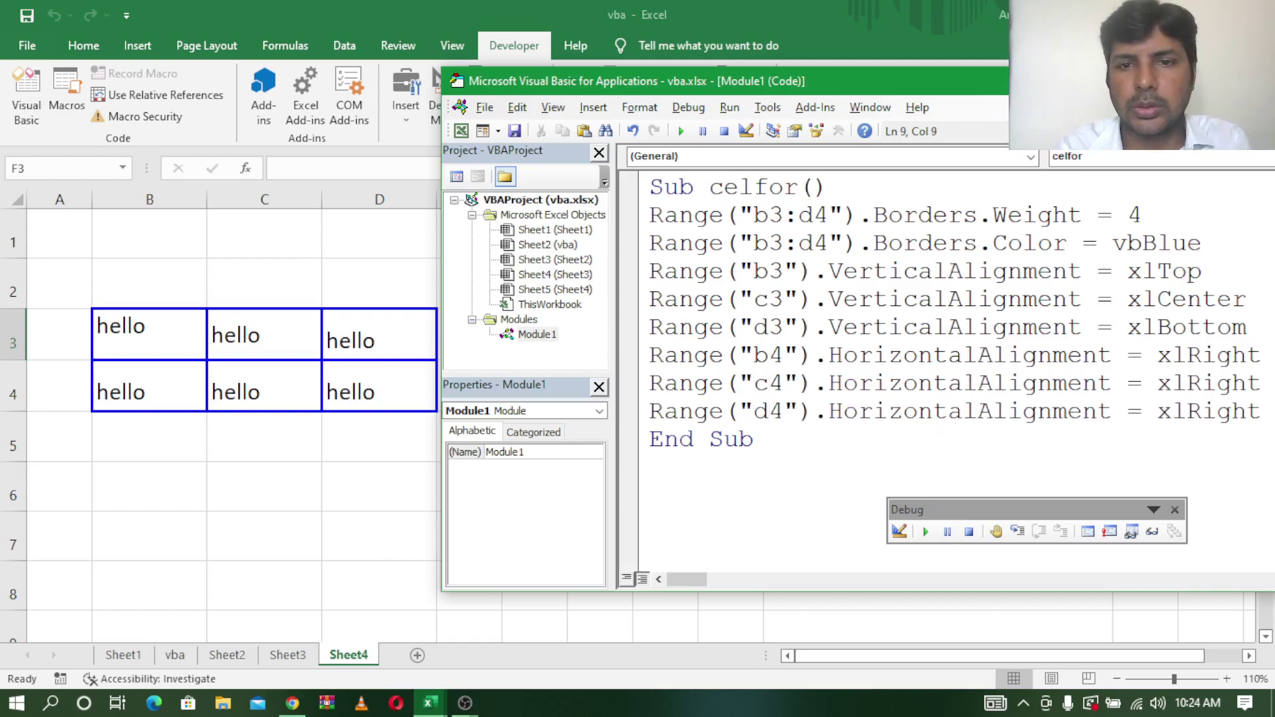
{"action": "left_click", "coordinate": [785, 383]}
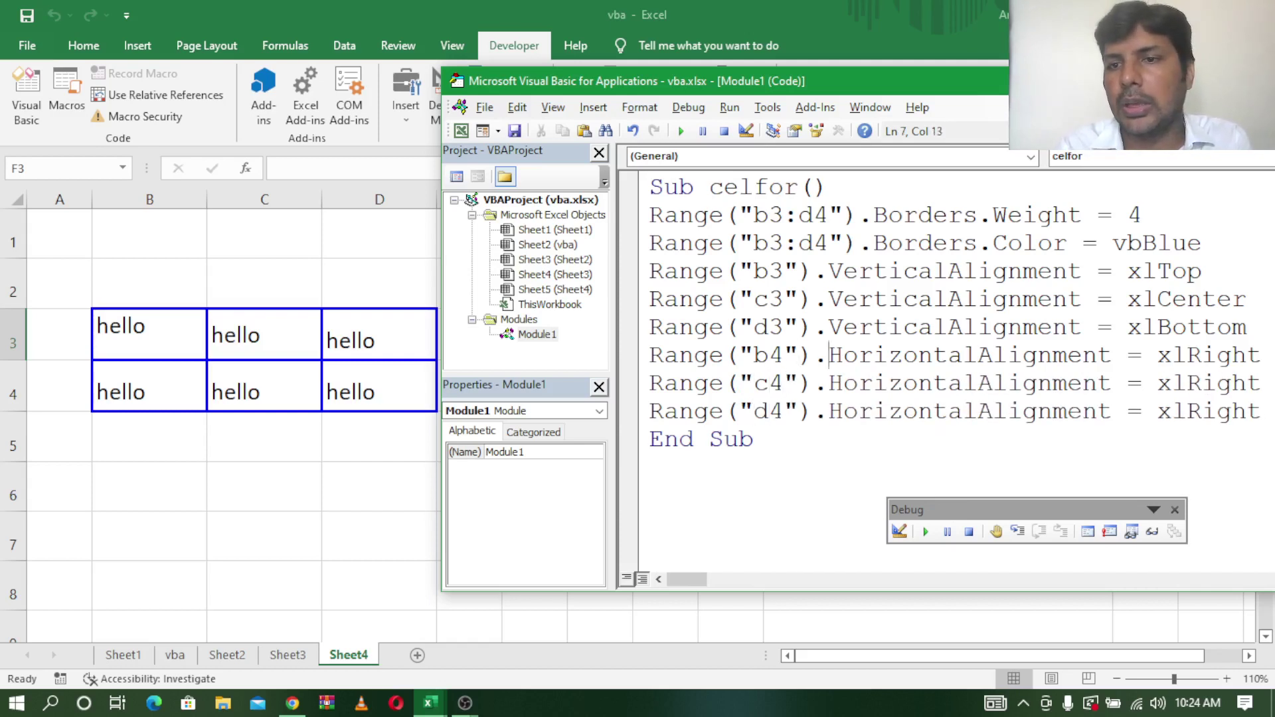
{"action": "key", "text": "Right"}
{"action": "key", "text": "Right"}
{"action": "key", "text": "Right"}
{"action": "key", "text": "Right"}
{"action": "key", "text": "Right"}
{"action": "key", "text": "Right"}
{"action": "key", "text": "Down"}
{"action": "type", "text": "c"}
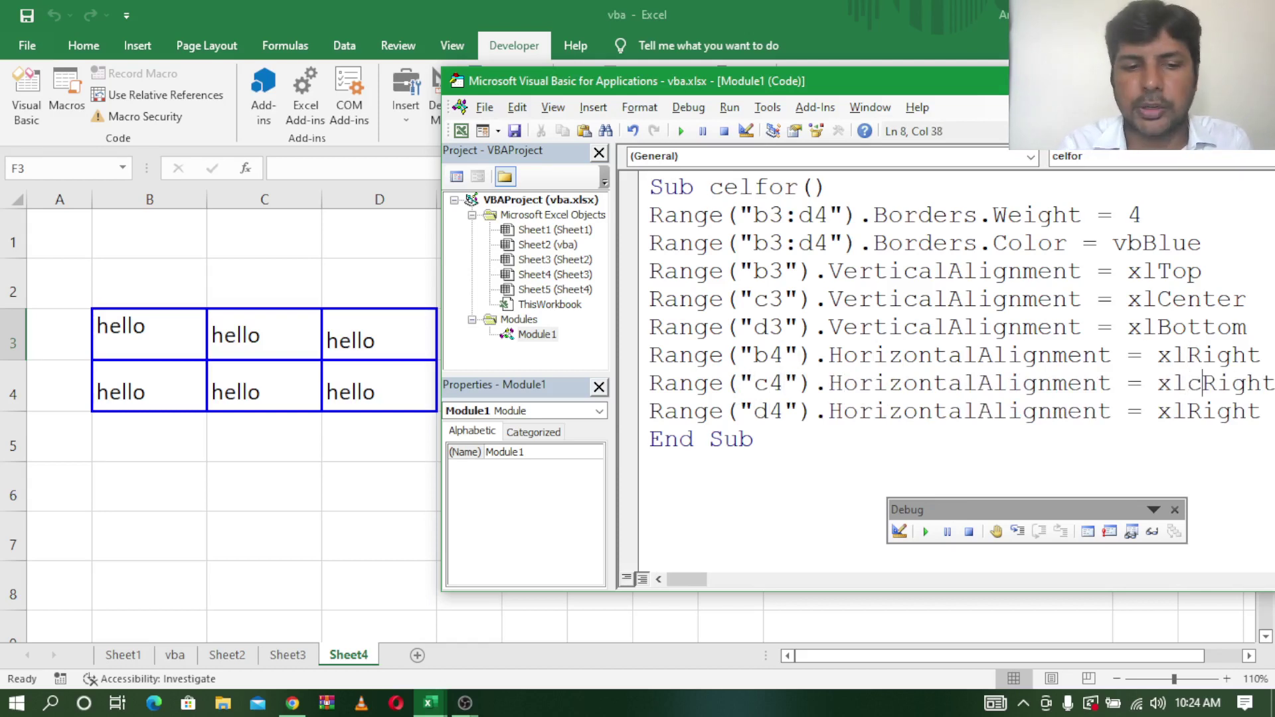
{"action": "type", "text": "enter"}
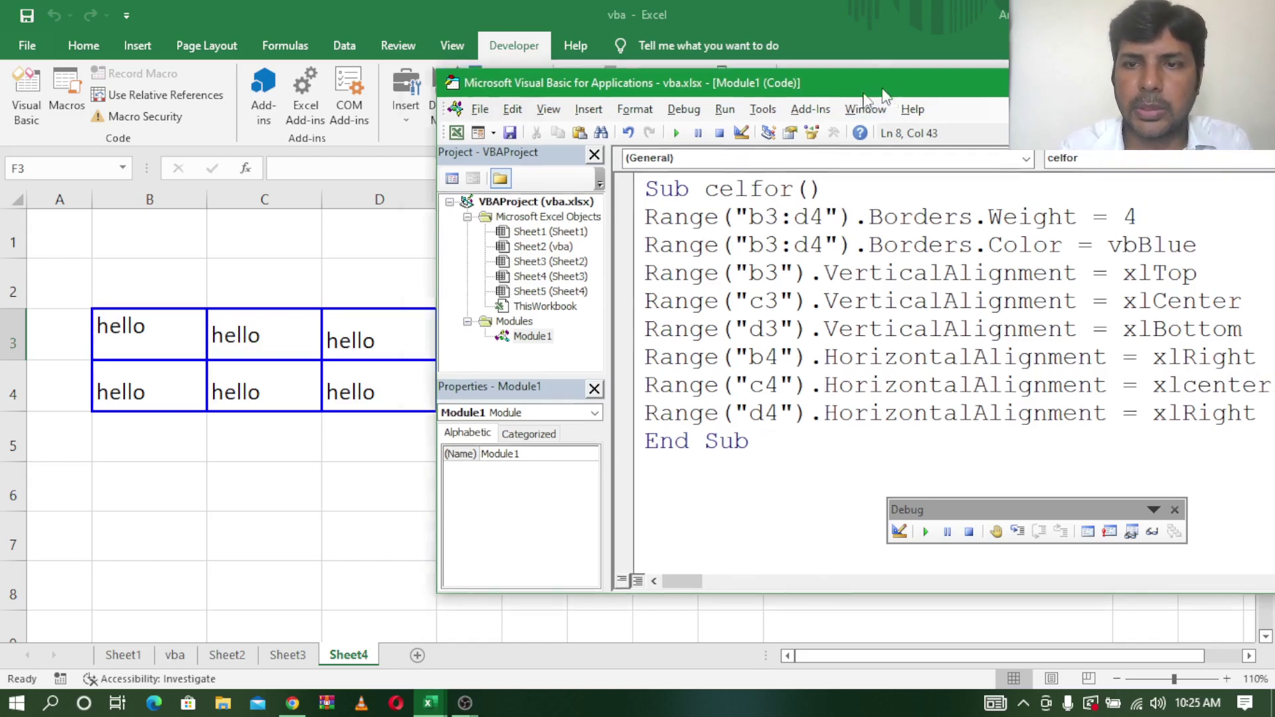
Step: Finish C4 as xlCenter, set D4 to xlLeft, and move the editor so column D shows
{"action": "left_click_drag", "start_coordinate": [896, 84], "coordinate": [750, 102]}
{"action": "key", "text": "Delete"}
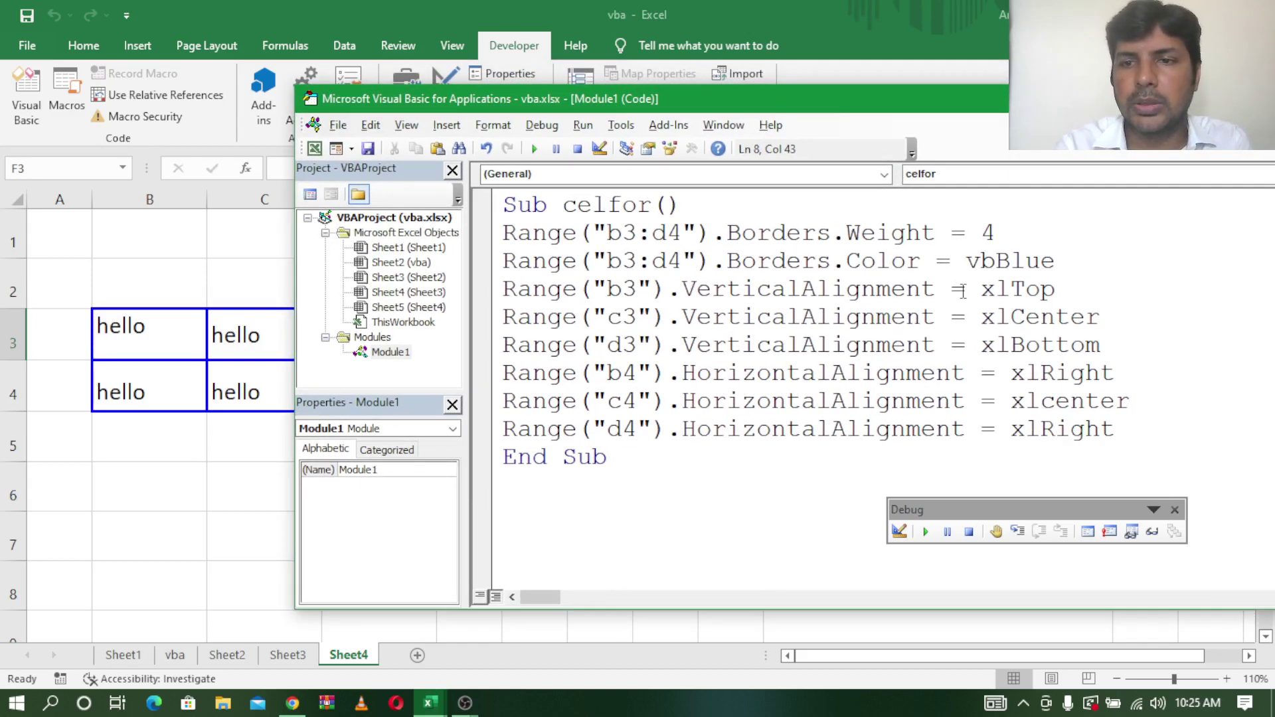
{"action": "left_click", "coordinate": [1118, 431]}
{"action": "key", "text": "BackSpace"}
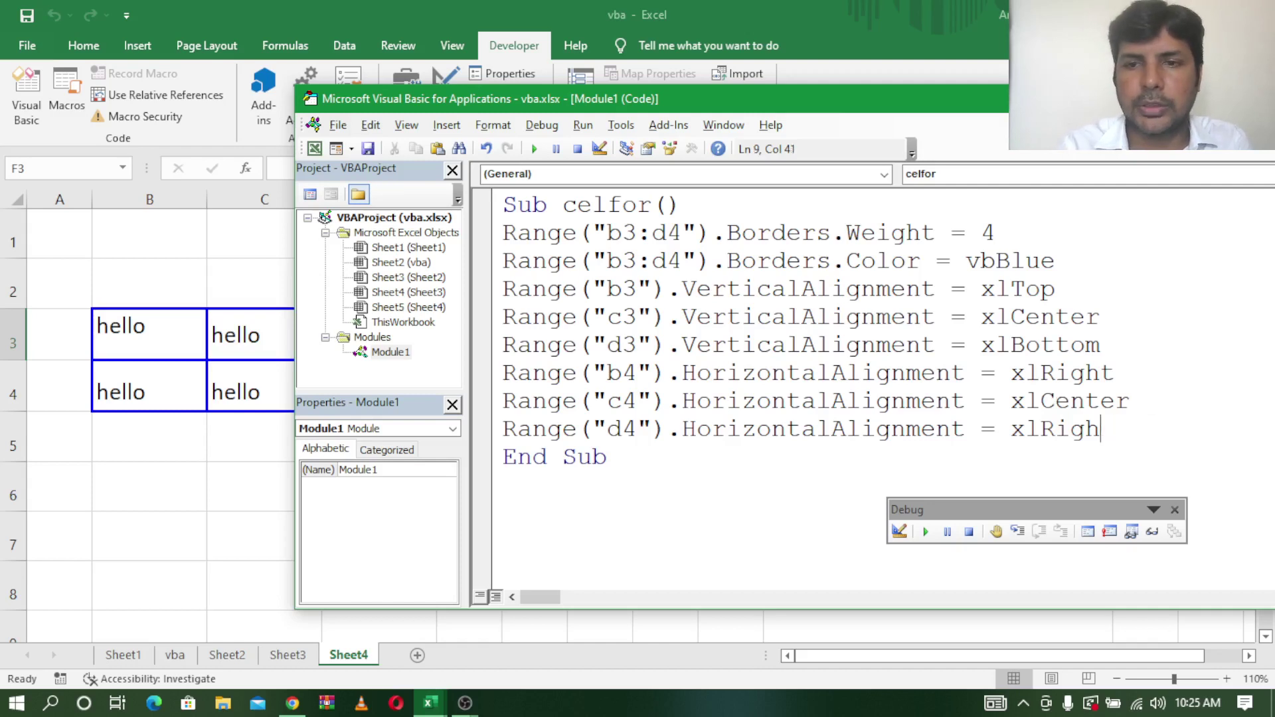
{"action": "key", "text": "BackSpace"}
{"action": "key", "text": "BackSpace"}
{"action": "key", "text": "BackSpace"}
{"action": "key", "text": "BackSpace"}
{"action": "type", "text": "le"}
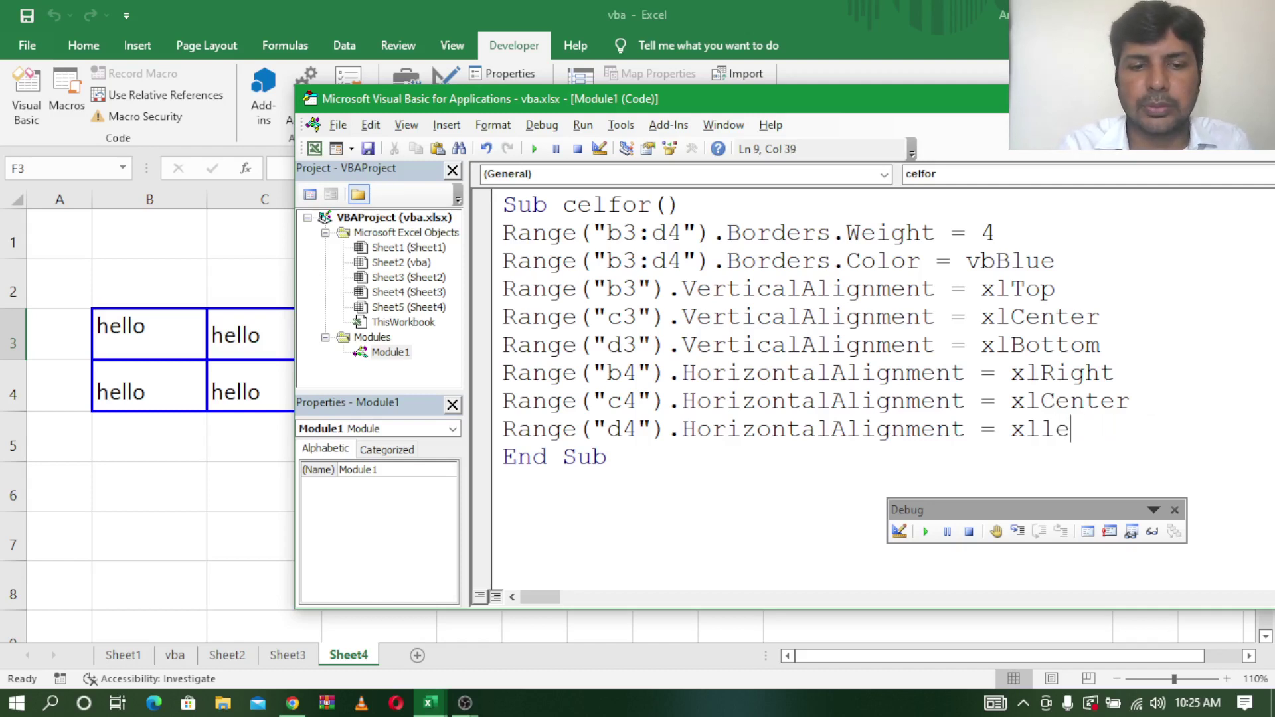
{"action": "type", "text": "ft"}
{"action": "key", "text": "Return"}
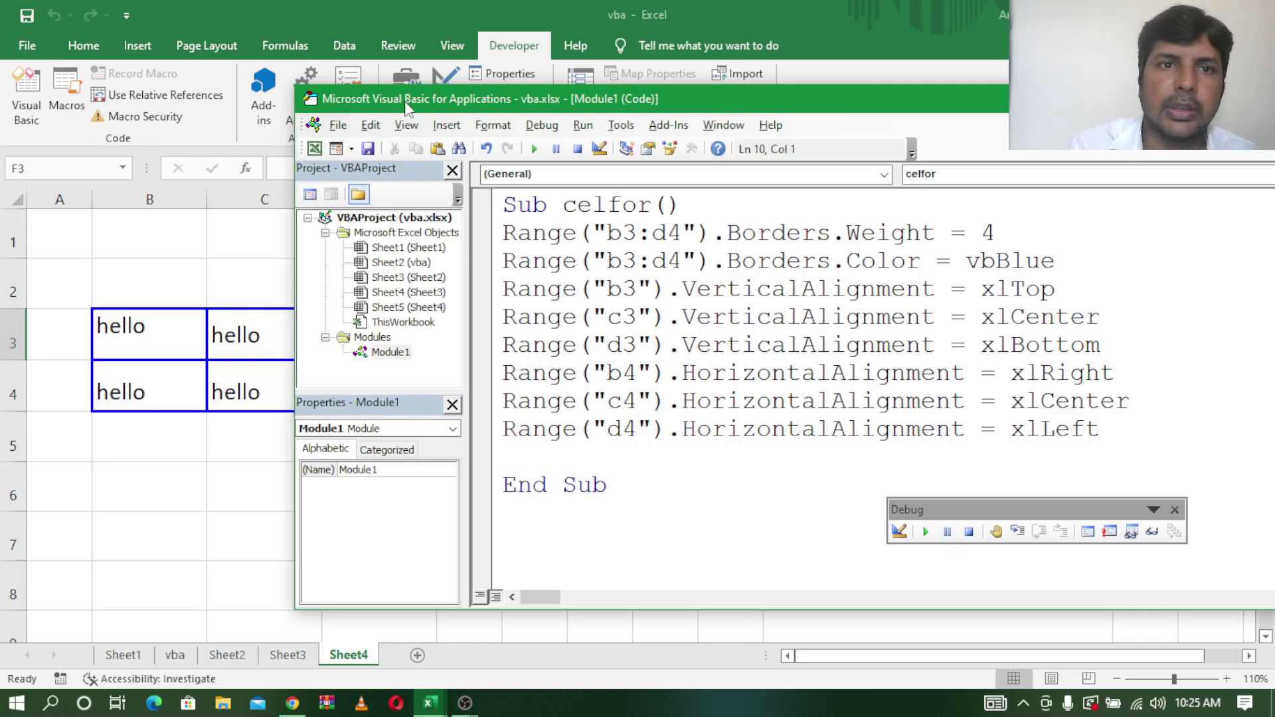
{"action": "left_click_drag", "start_coordinate": [405, 101], "coordinate": [579, 51]}
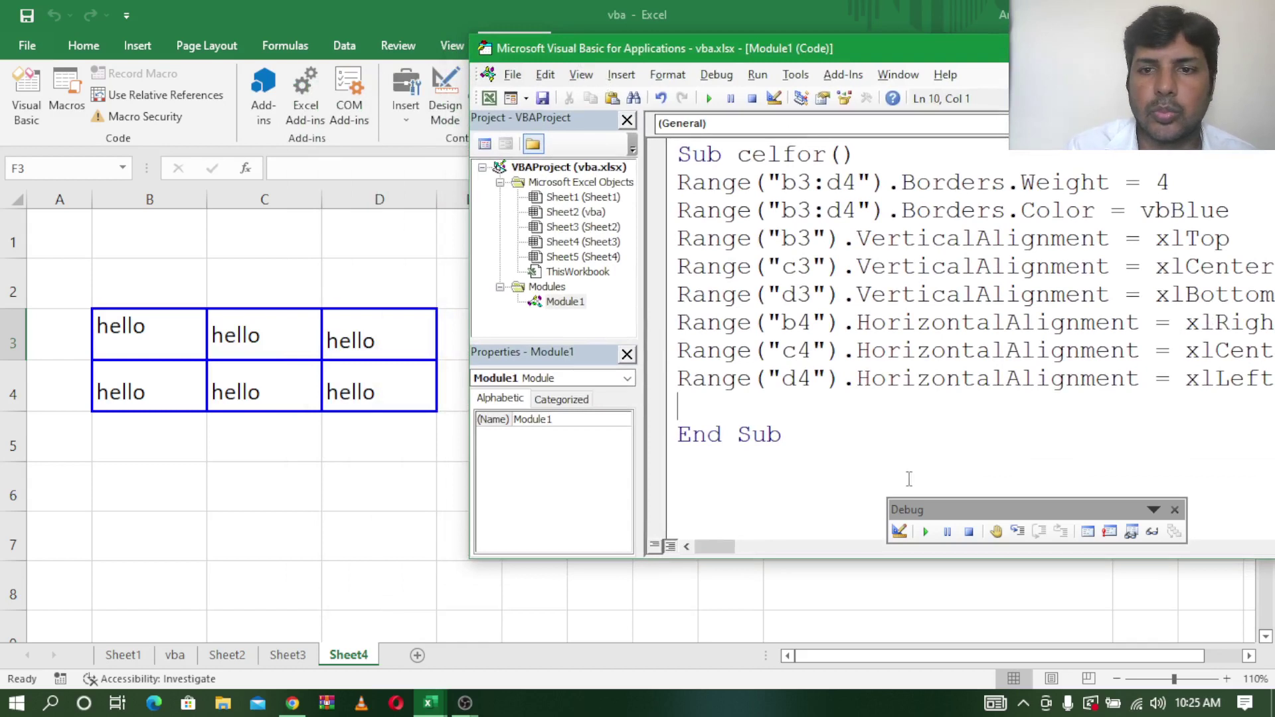
Step: Step through celfor line by line, right-aligning B4, centring C4 and left-aligning D4
{"action": "left_click", "coordinate": [682, 163]}
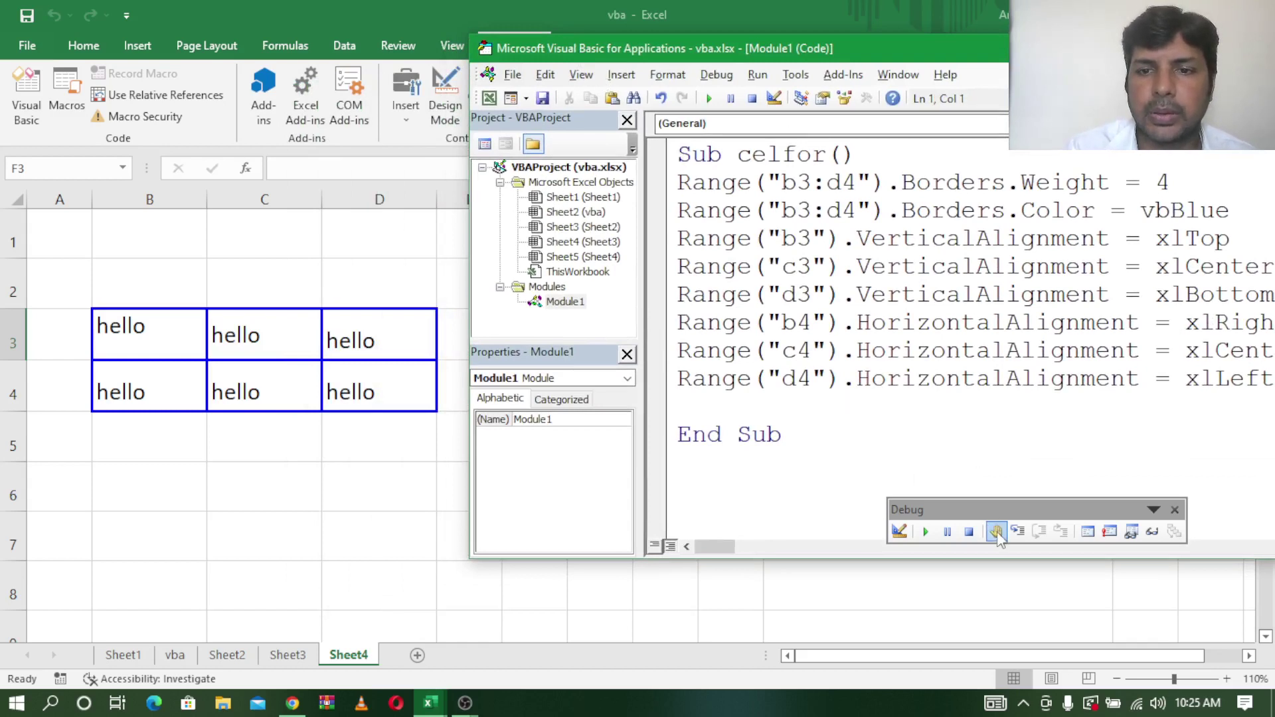
{"action": "left_click", "coordinate": [1022, 536]}
{"action": "left_click", "coordinate": [1022, 536]}
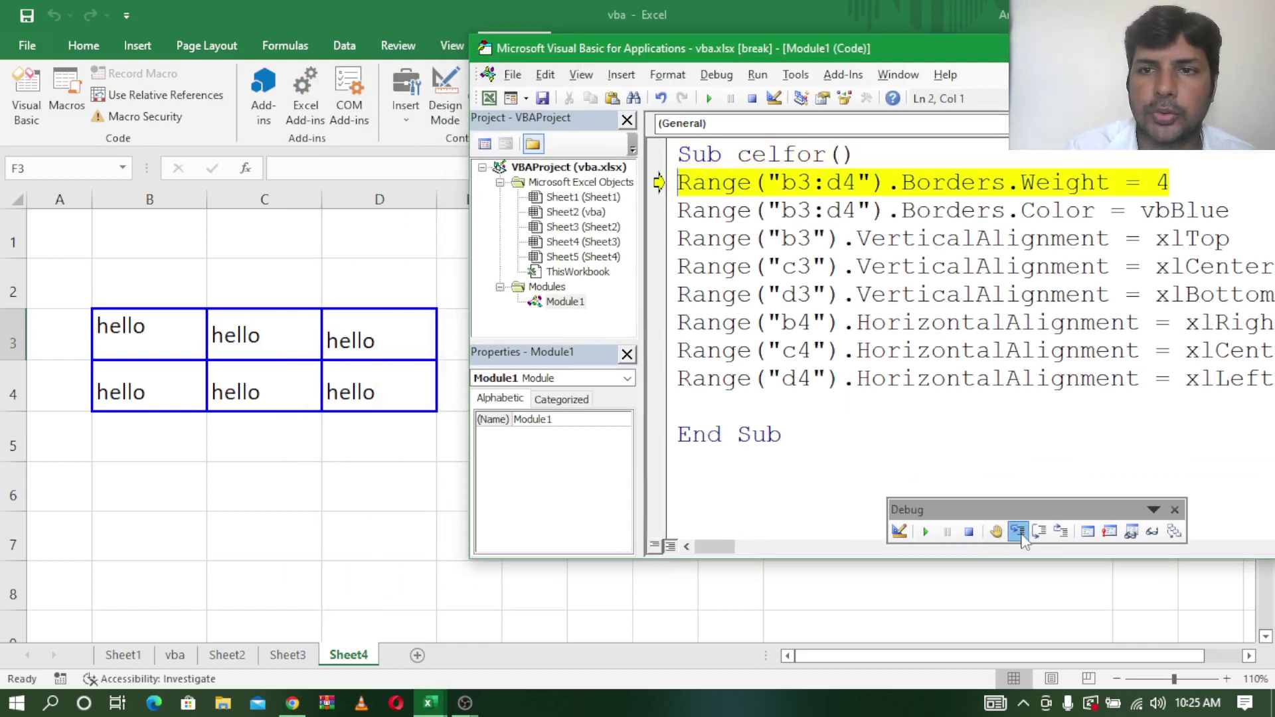
{"action": "left_click", "coordinate": [1022, 536]}
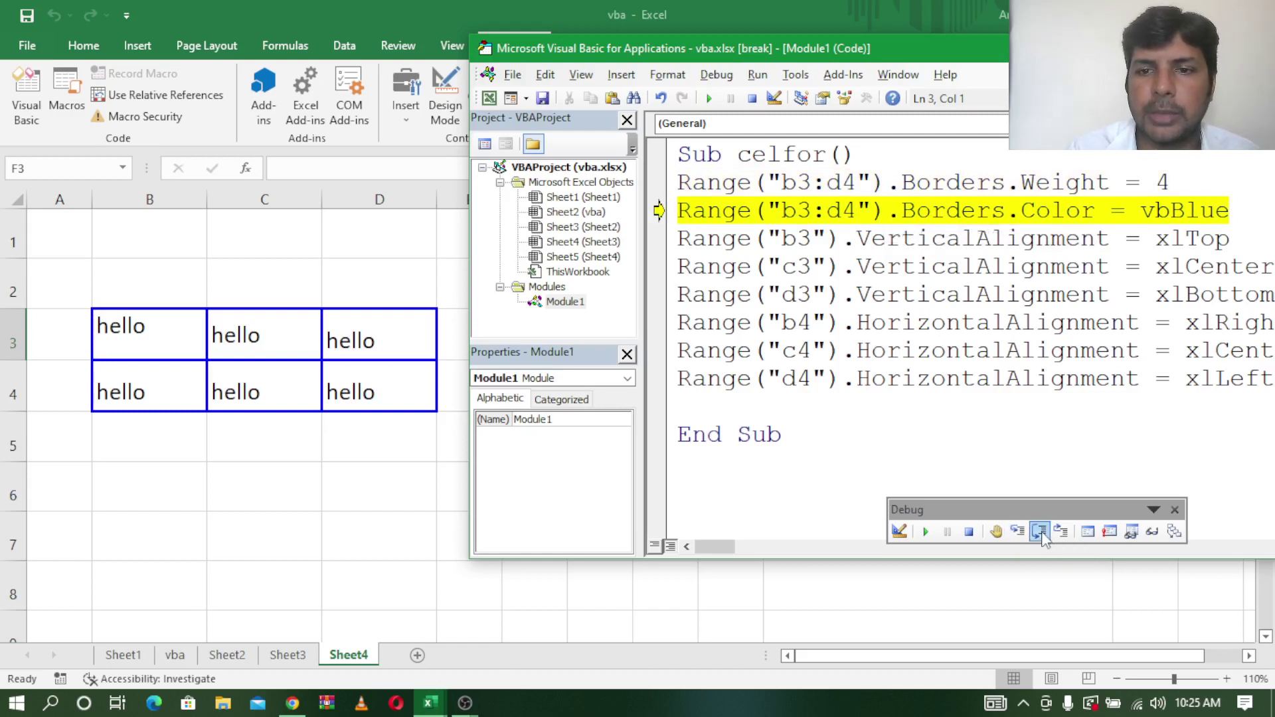
{"action": "left_click", "coordinate": [1020, 535]}
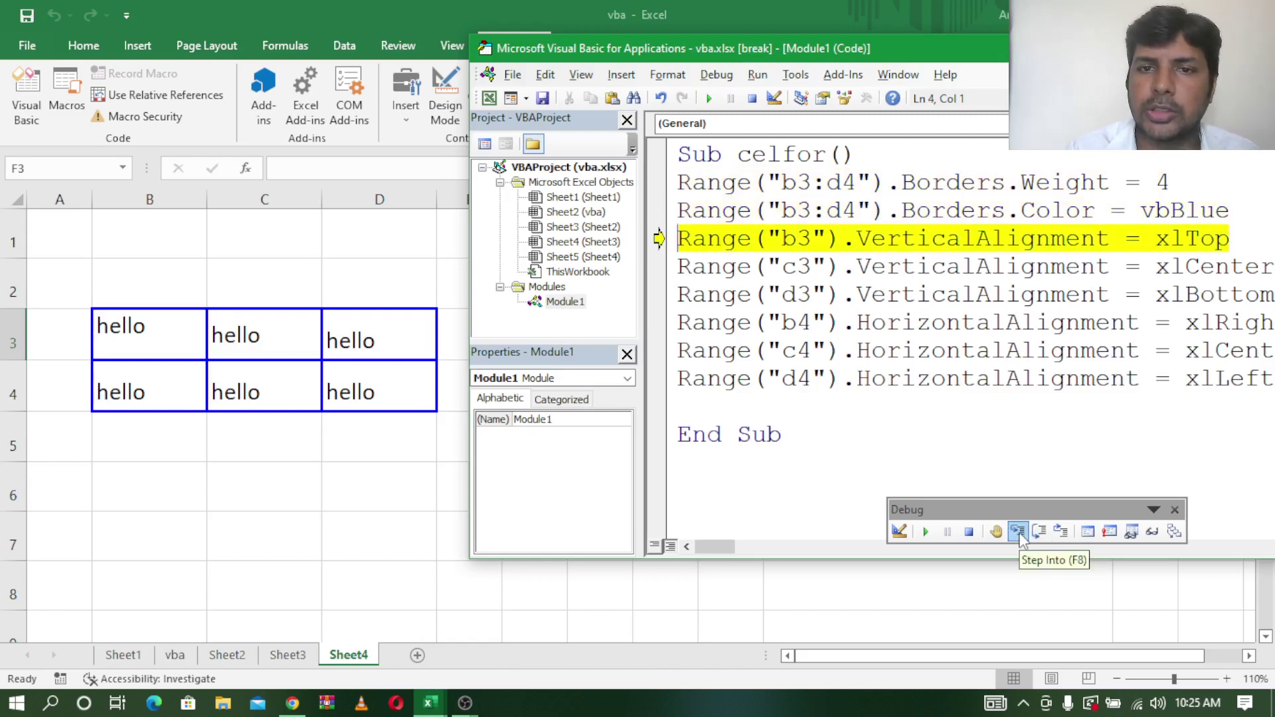
{"action": "left_click", "coordinate": [1018, 532]}
{"action": "left_click", "coordinate": [1018, 532]}
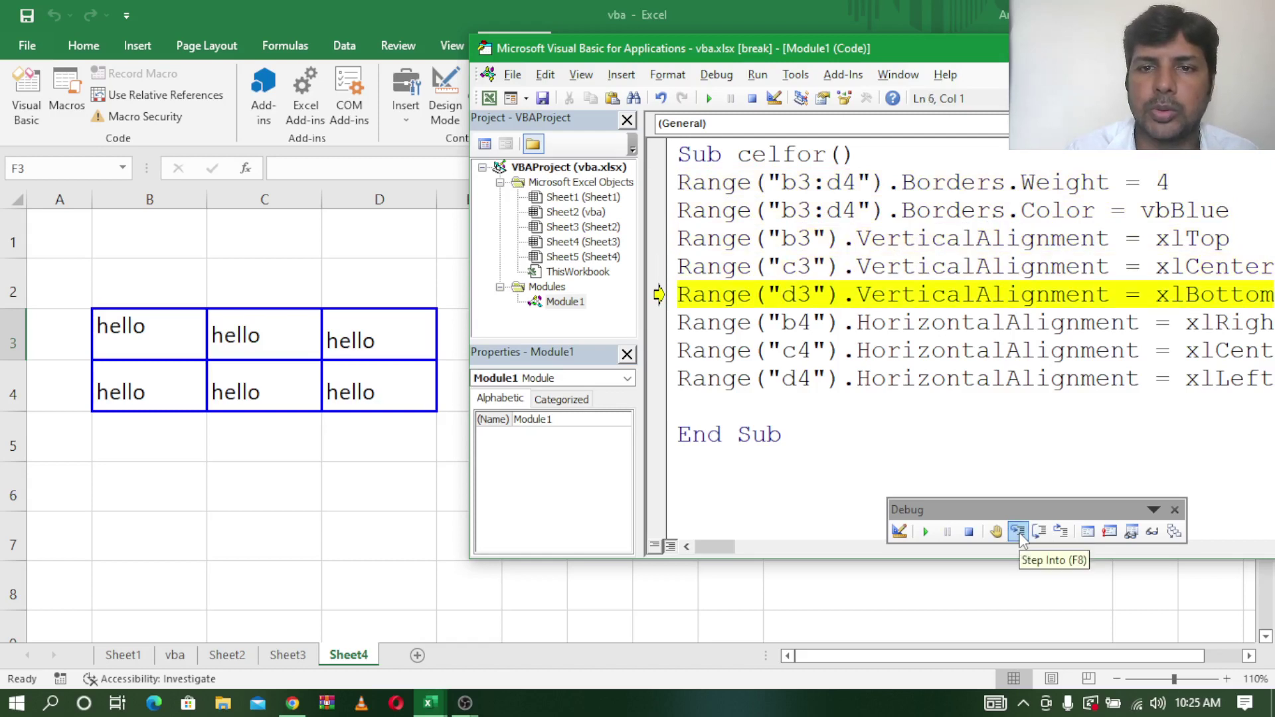
{"action": "left_click", "coordinate": [1018, 532]}
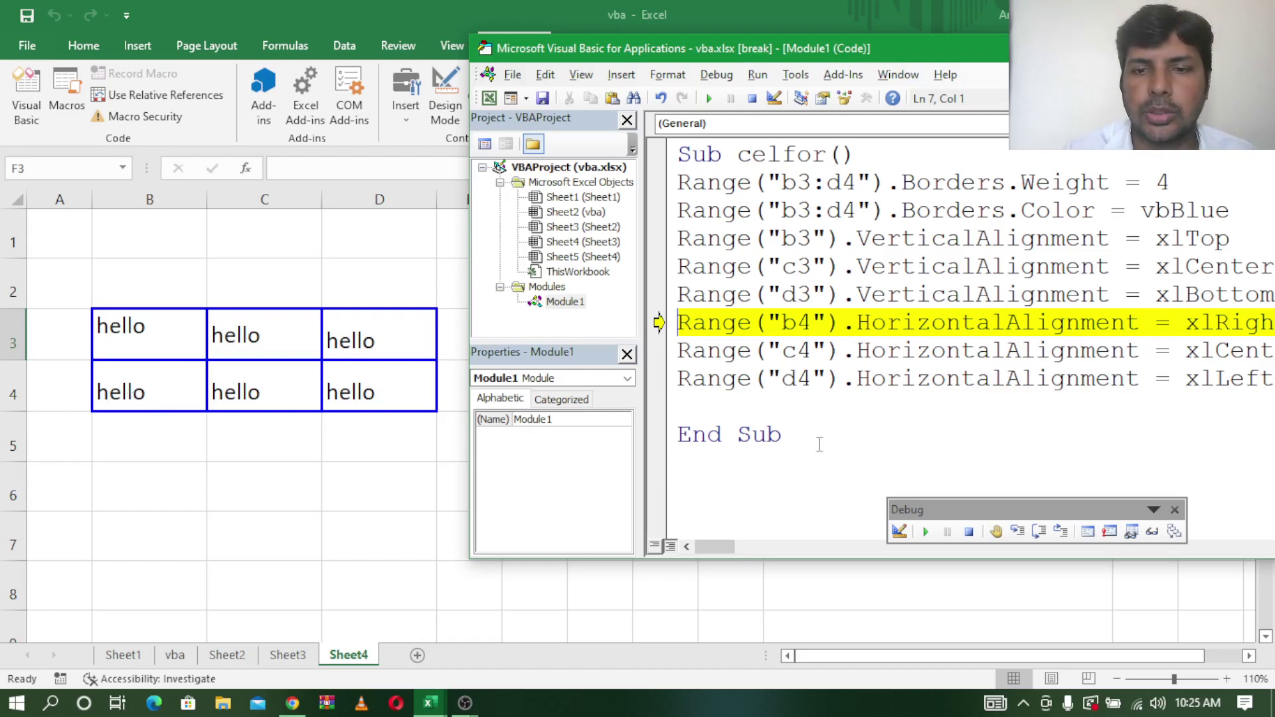
{"action": "left_click", "coordinate": [1018, 532]}
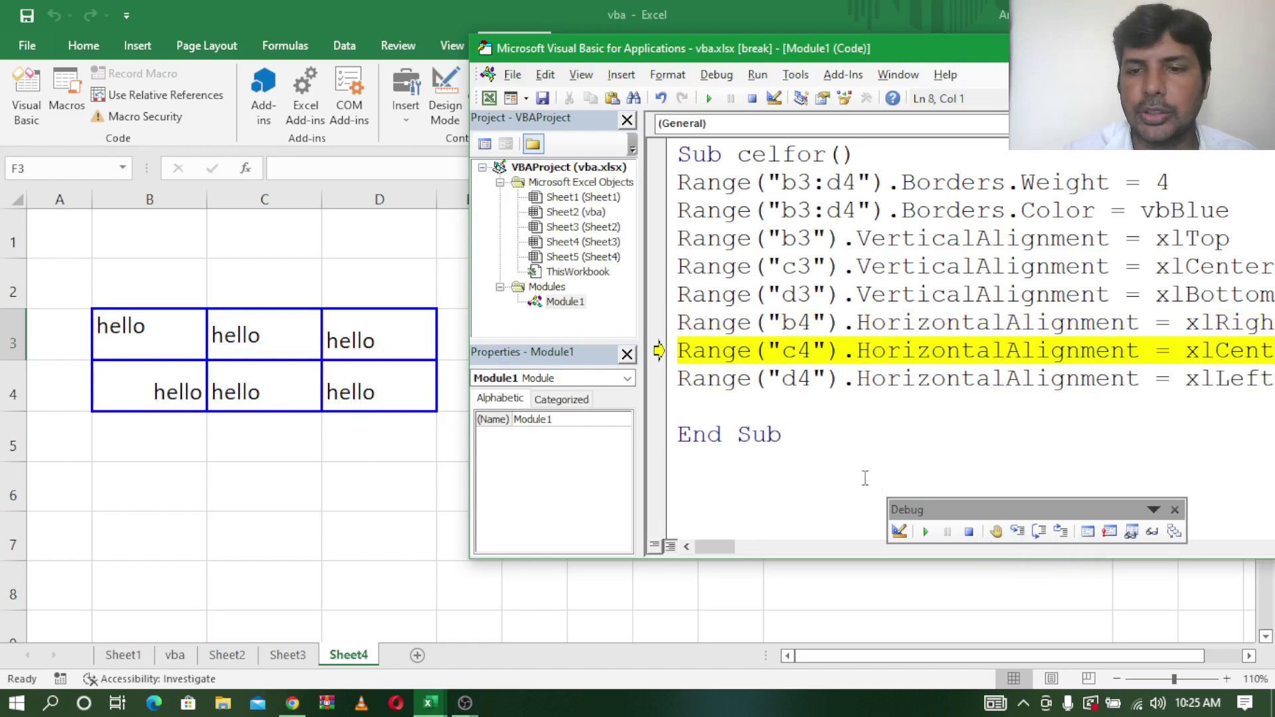
{"action": "left_click", "coordinate": [1018, 532]}
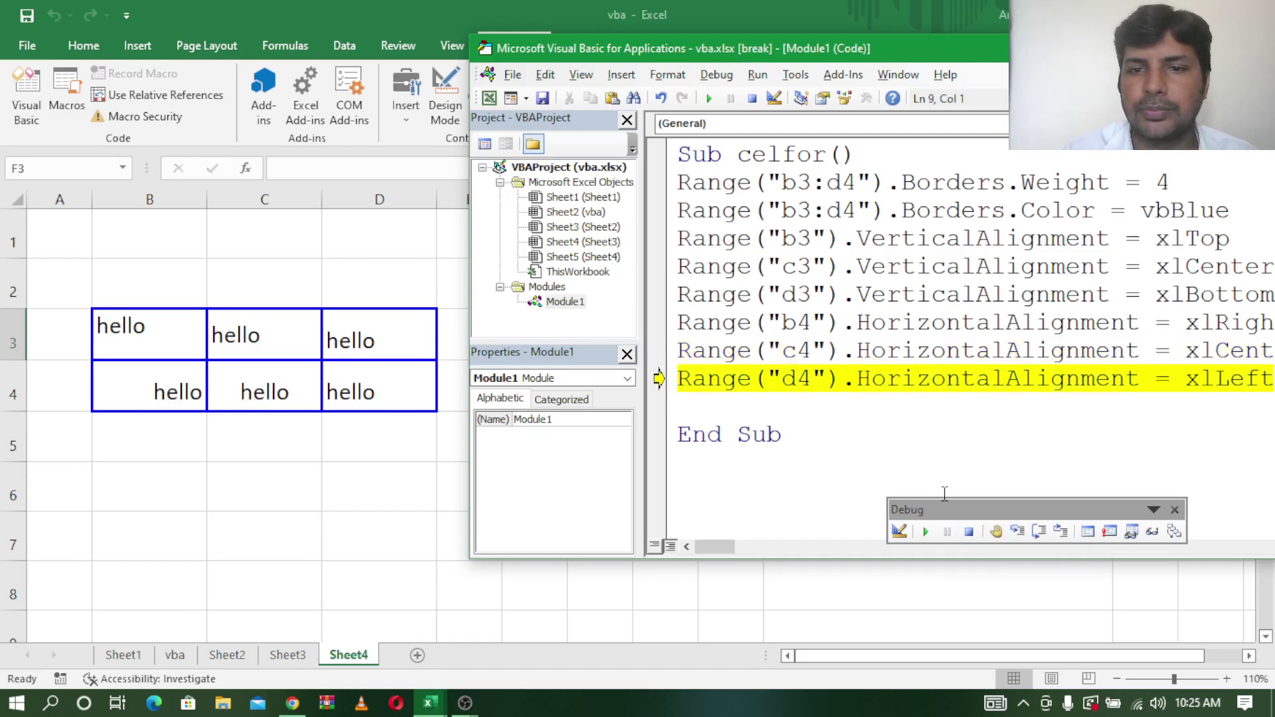
{"action": "left_click", "coordinate": [1018, 532]}
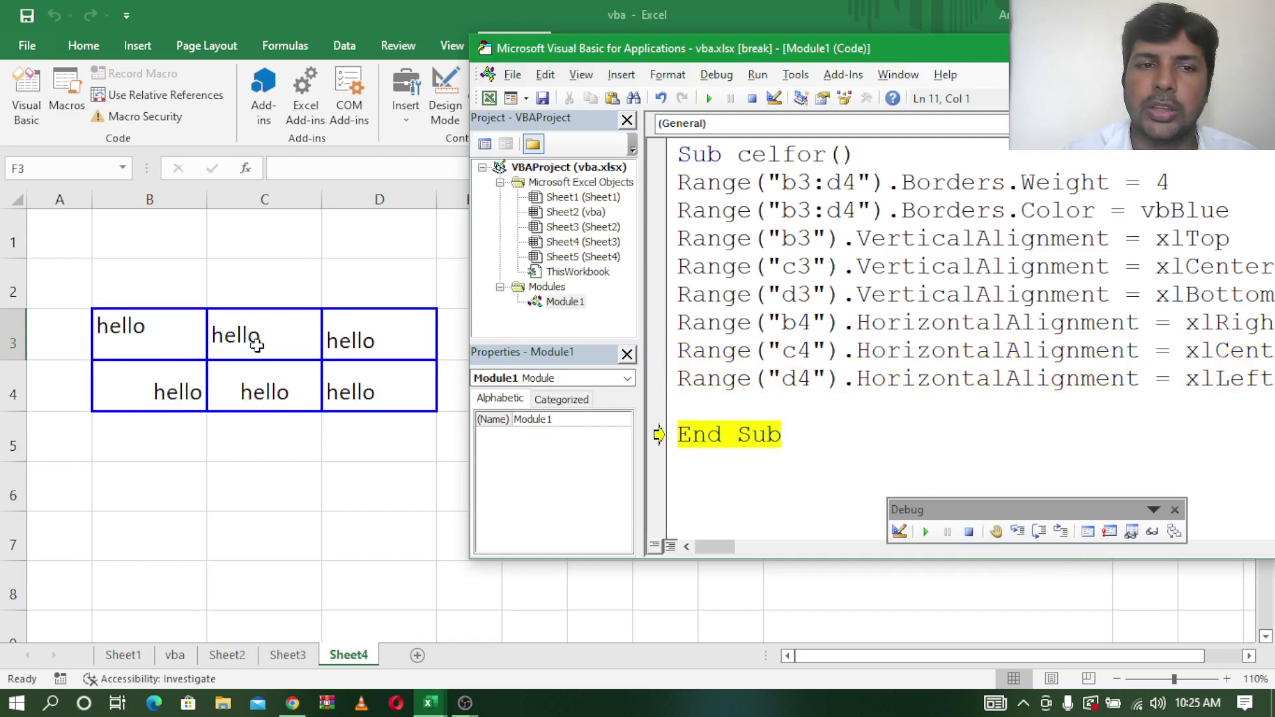
{"action": "left_click", "coordinate": [1047, 539]}
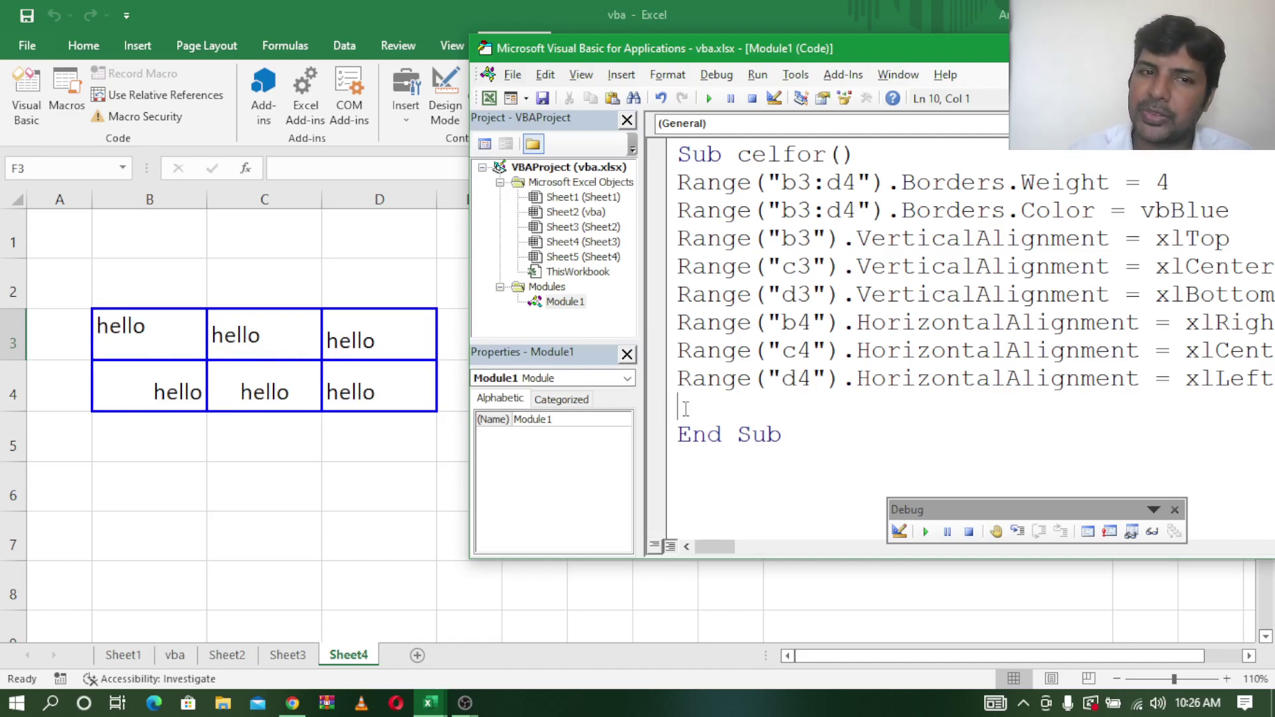
Step: Add Range("b3:d4").Font.Color = vbRed and begin the next range line
{"action": "type", "text": "range"}
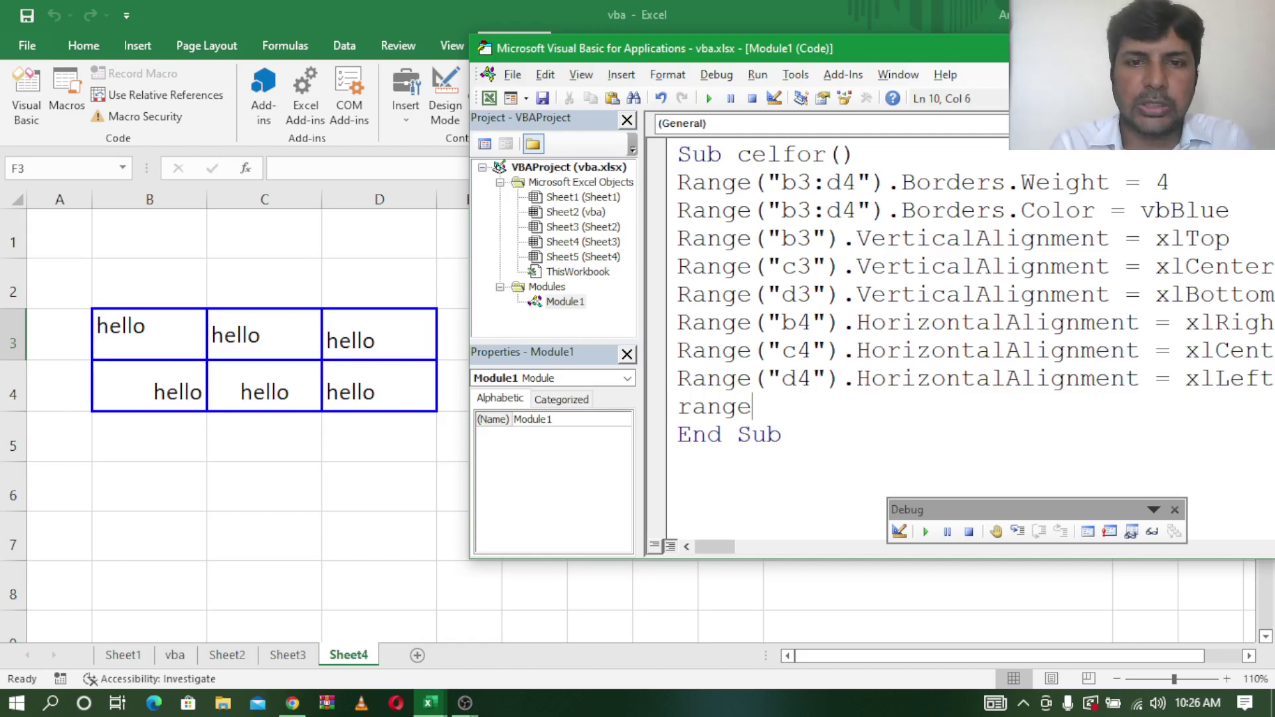
{"action": "type", "text": "("}
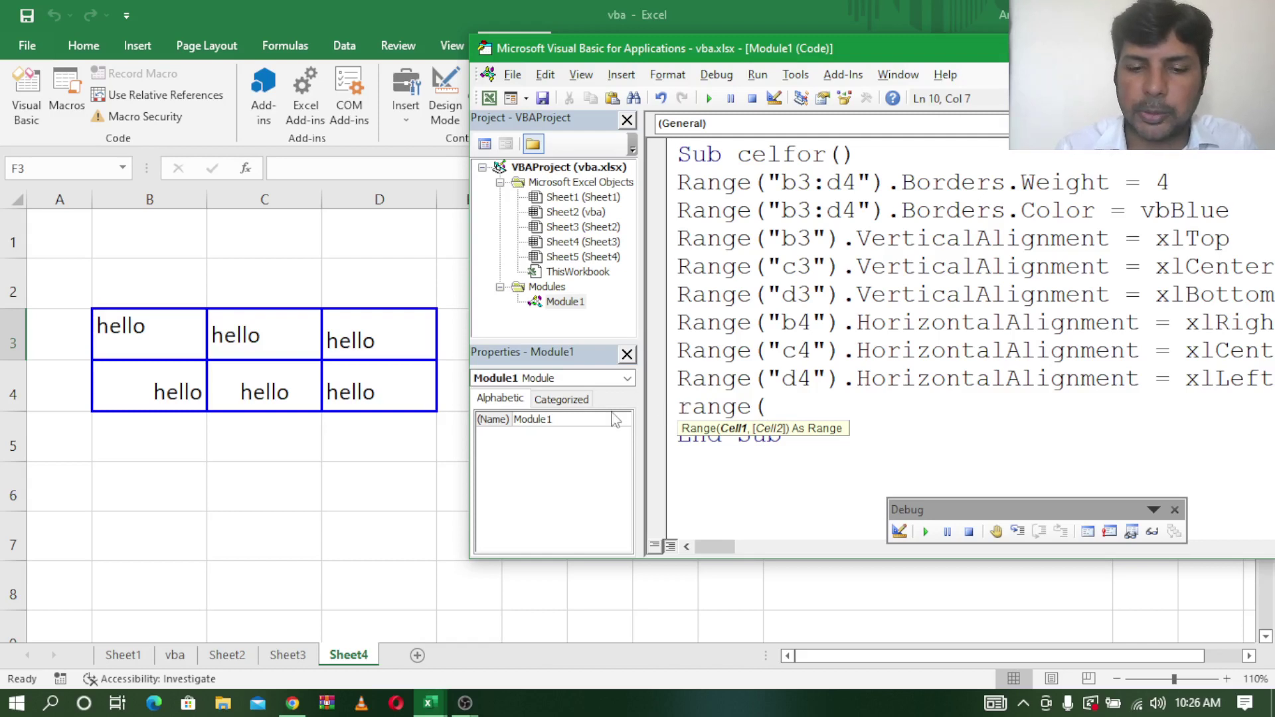
{"action": "type", "text": "\"b"}
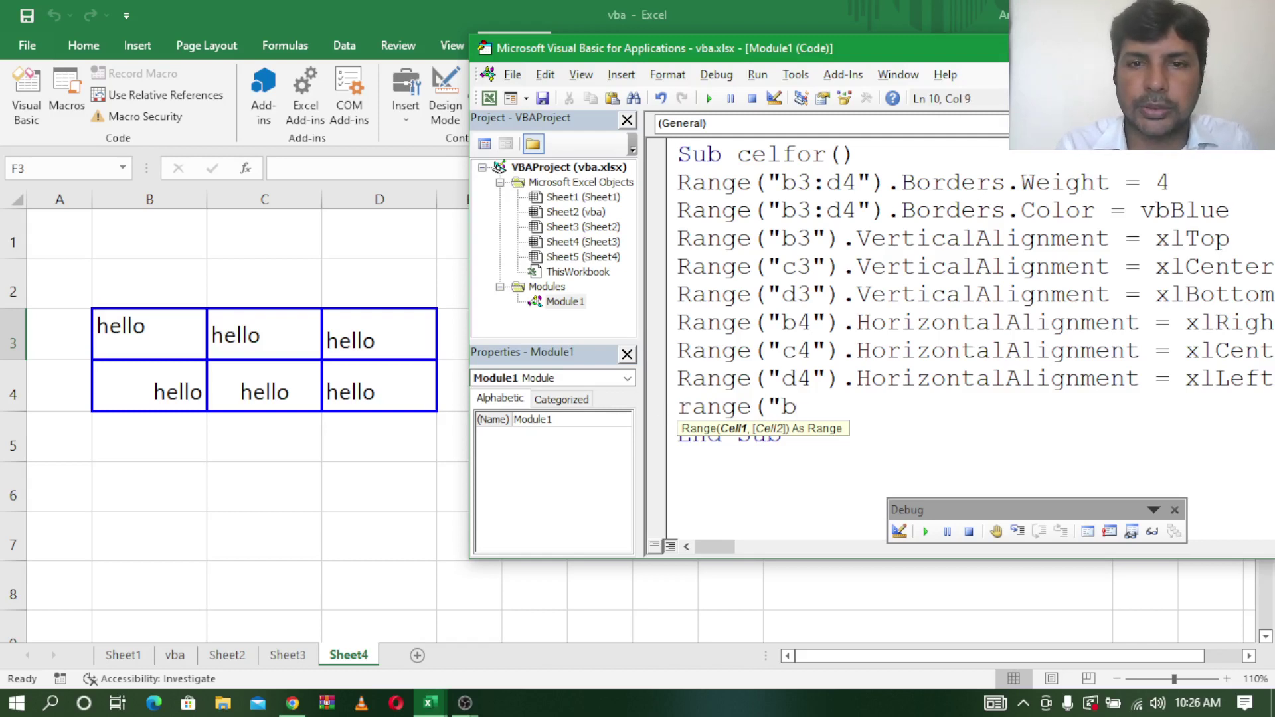
{"action": "type", "text": "3:"}
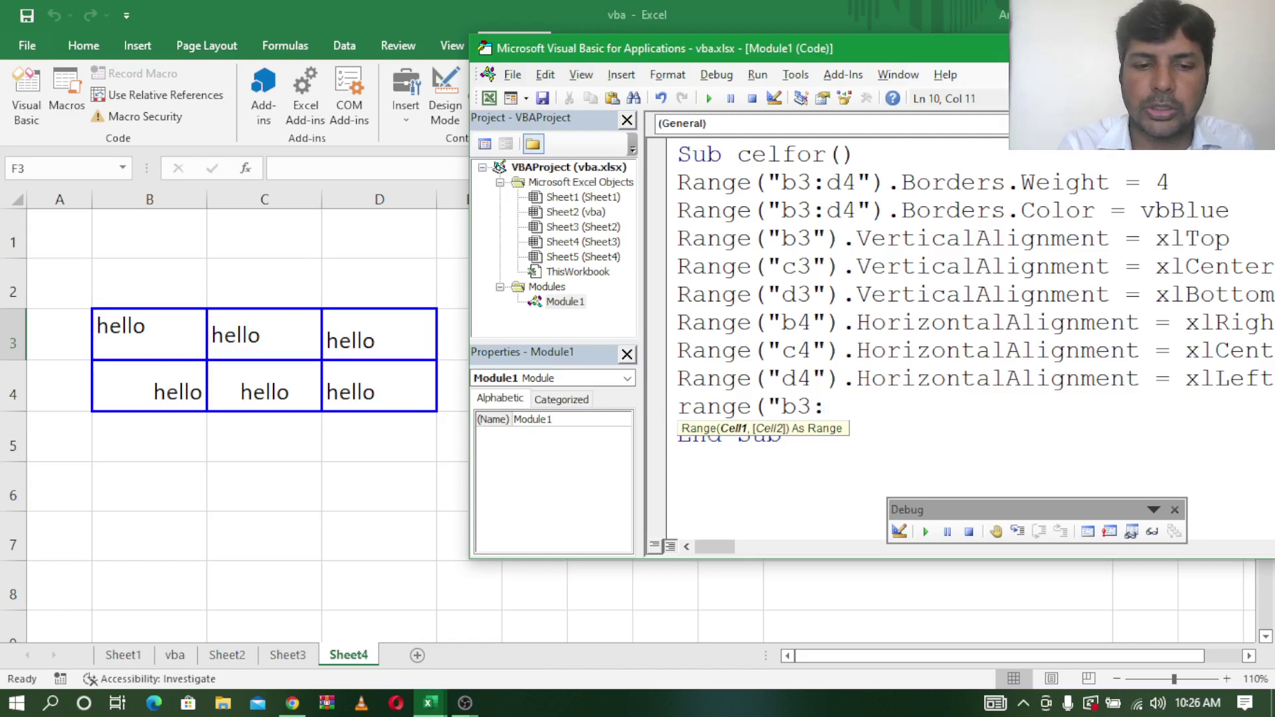
{"action": "type", "text": "d4"}
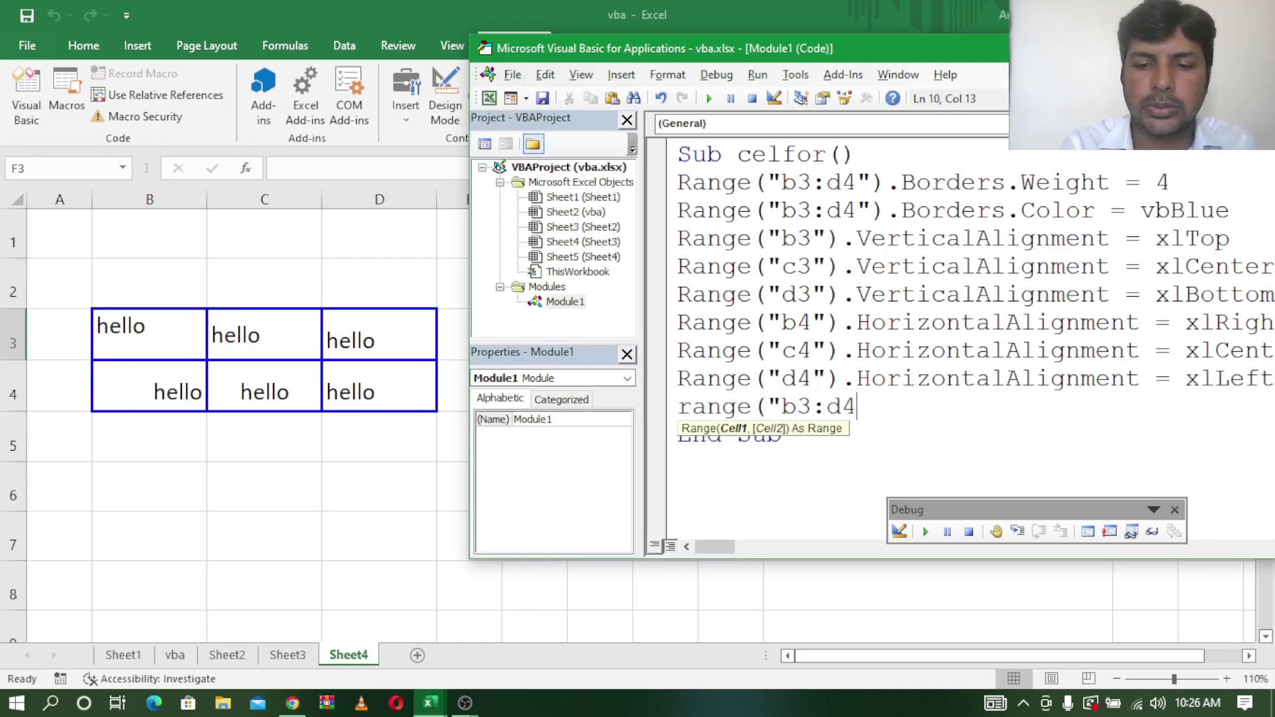
{"action": "type", "text": "\")"}
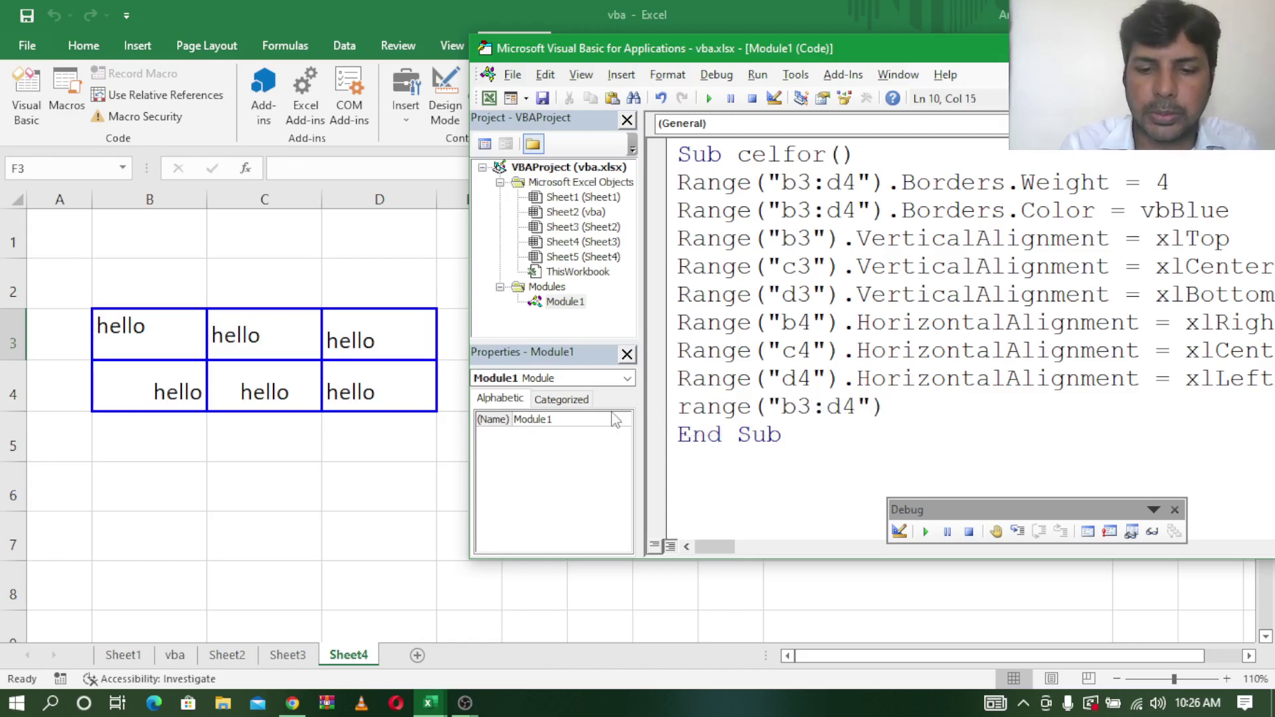
{"action": "type", "text": ".font"}
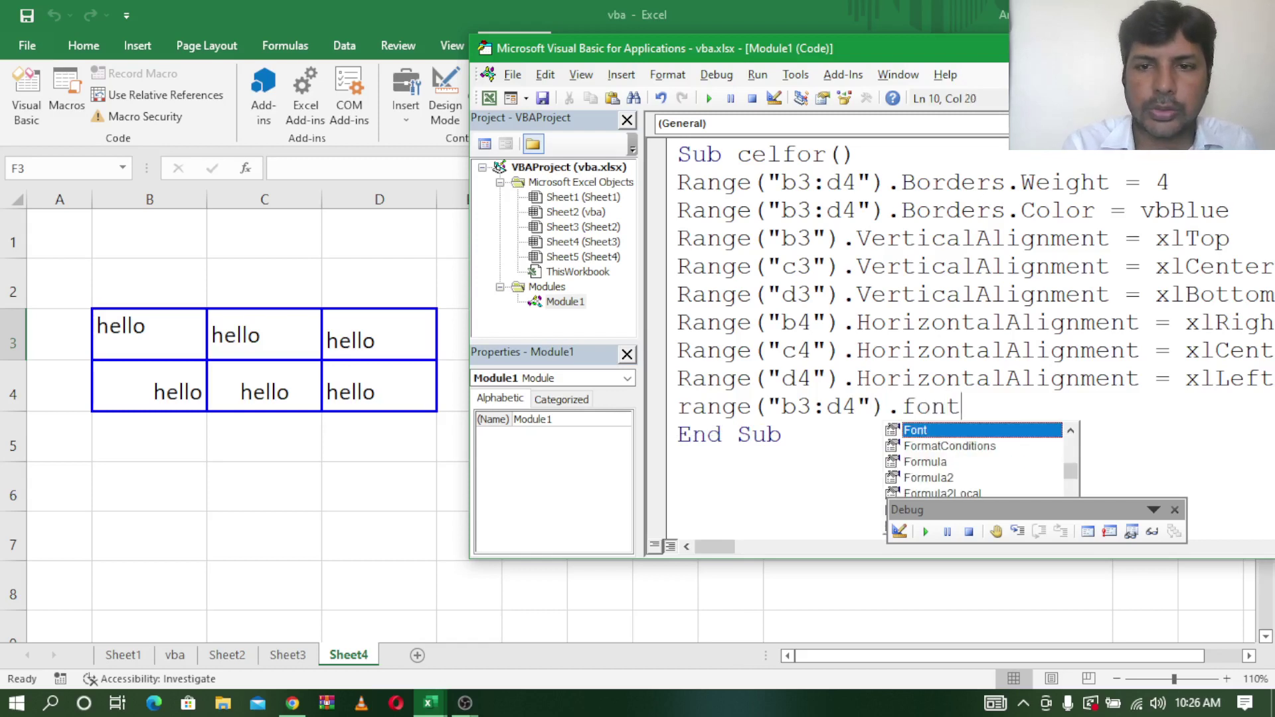
{"action": "type", "text": "."}
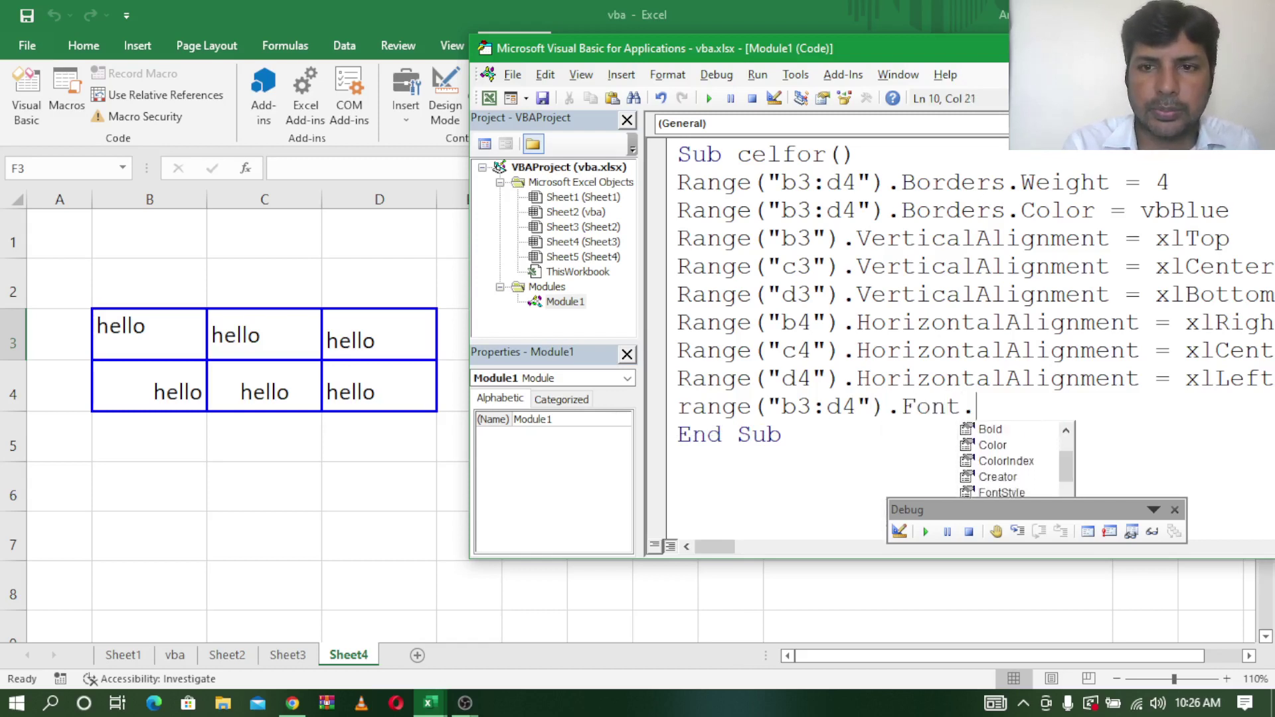
{"action": "type", "text": "c"}
{"action": "key", "text": "Tab"}
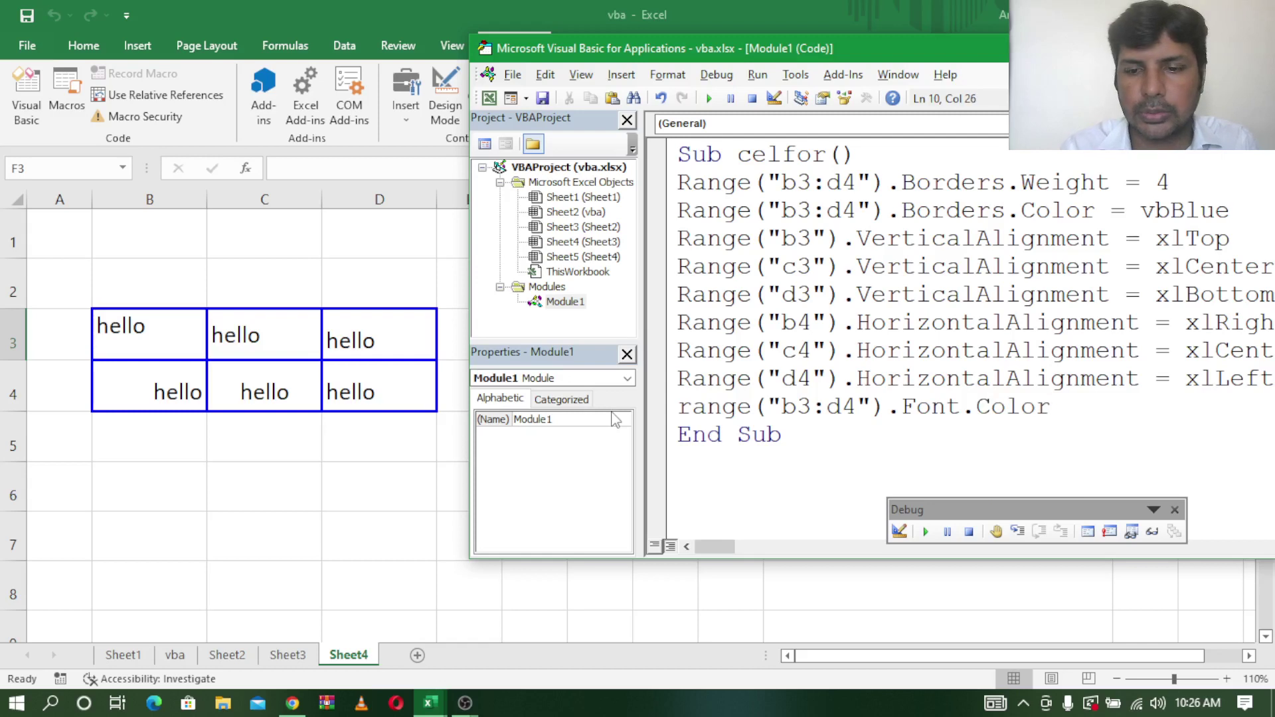
{"action": "type", "text": "="}
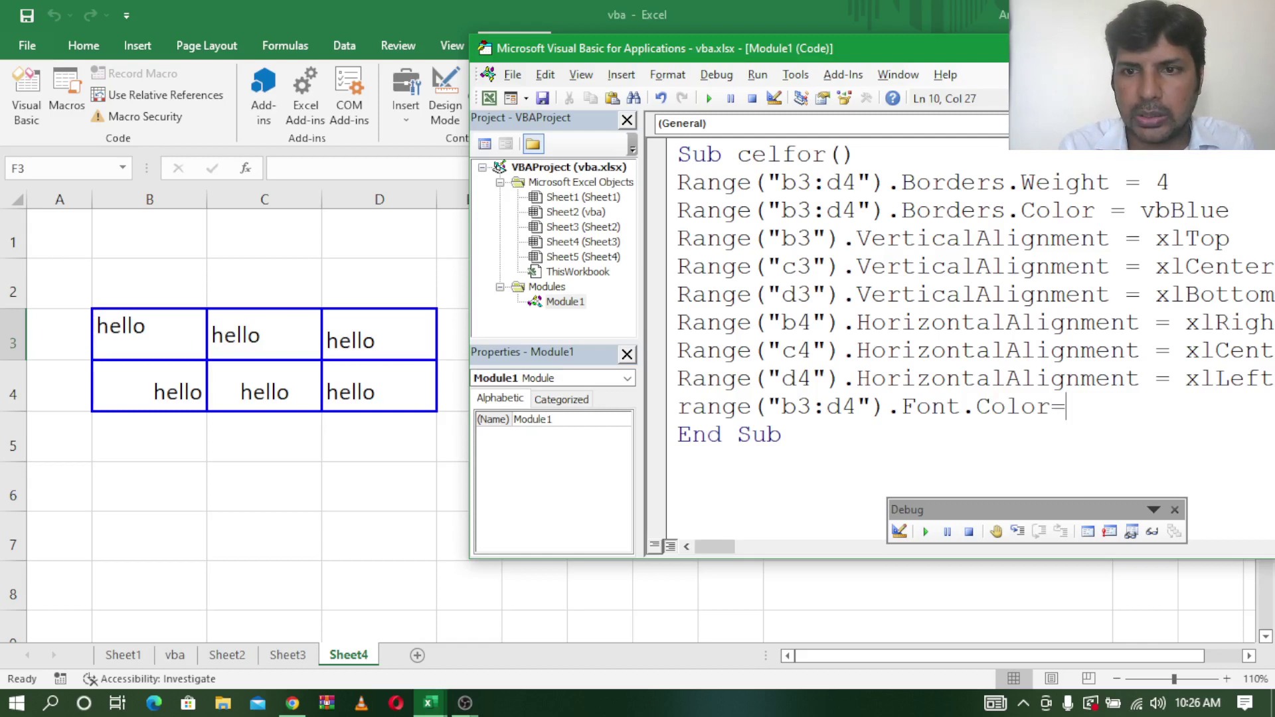
{"action": "type", "text": "vb"}
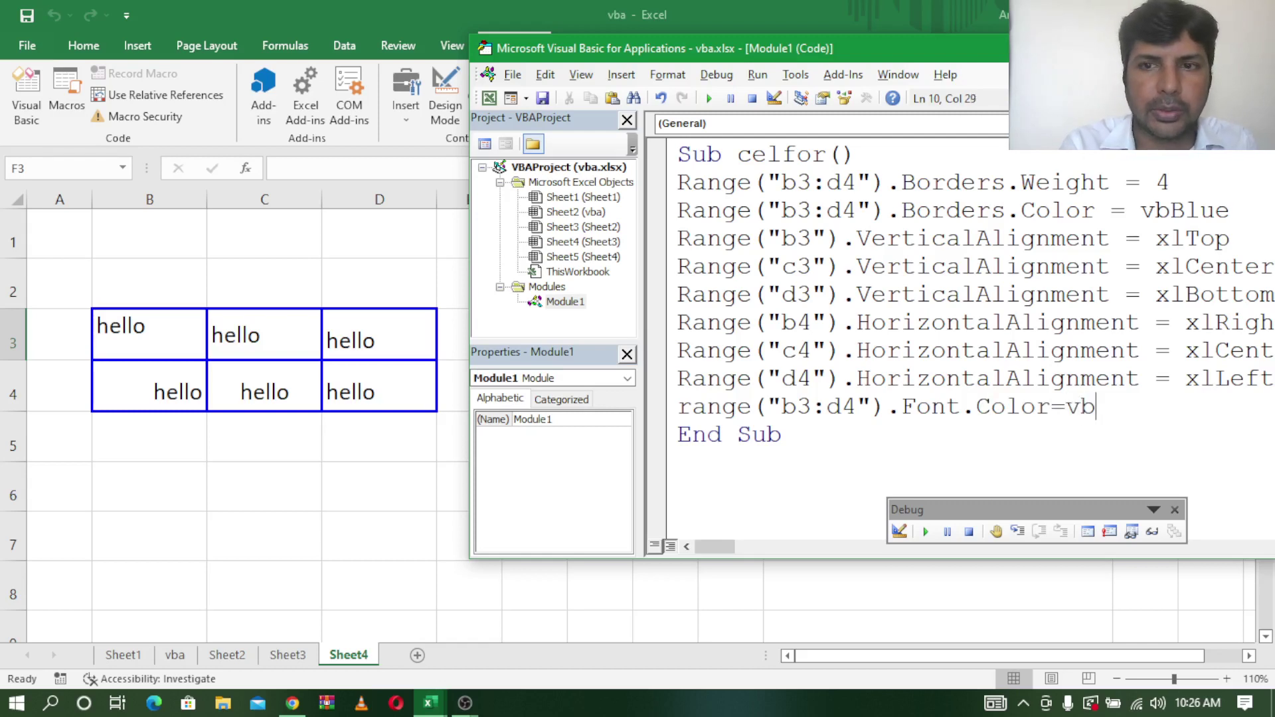
{"action": "type", "text": "red"}
{"action": "key", "text": "Return"}
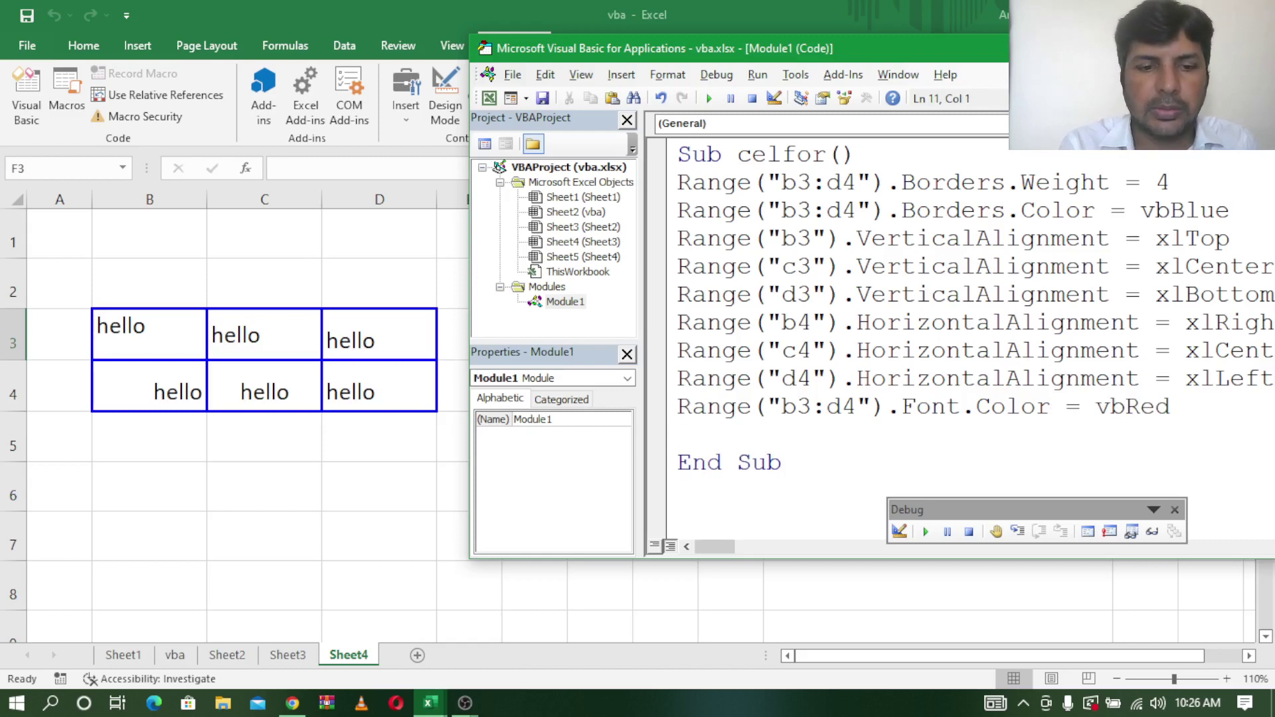
{"action": "type", "text": "range("}
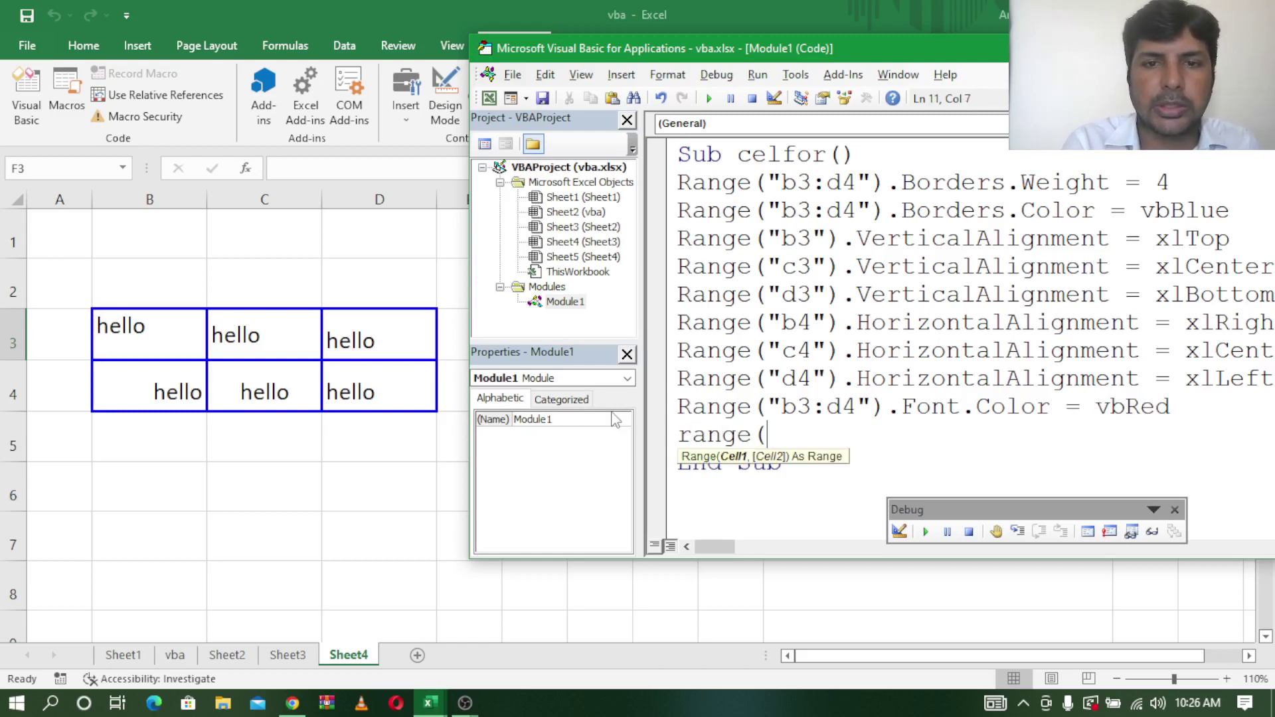
{"action": "type", "text": "\""}
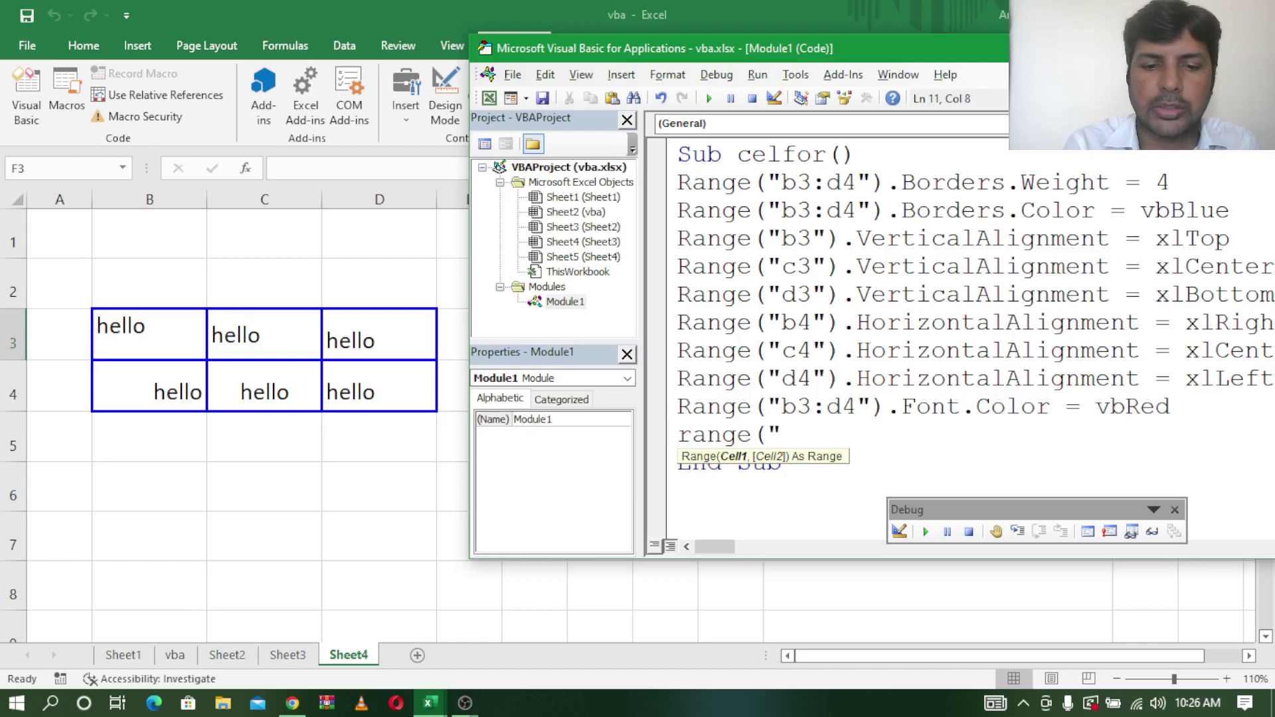
{"action": "type", "text": "b3:"}
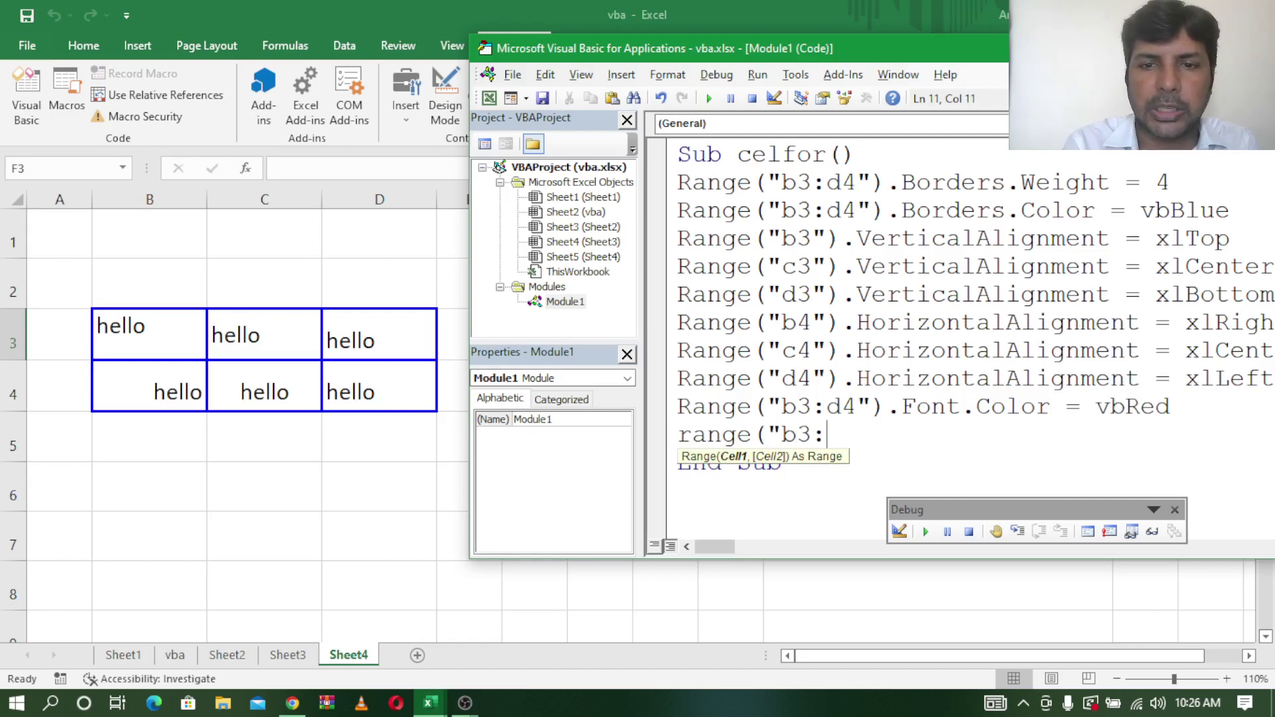
{"action": "type", "text": "d4"}
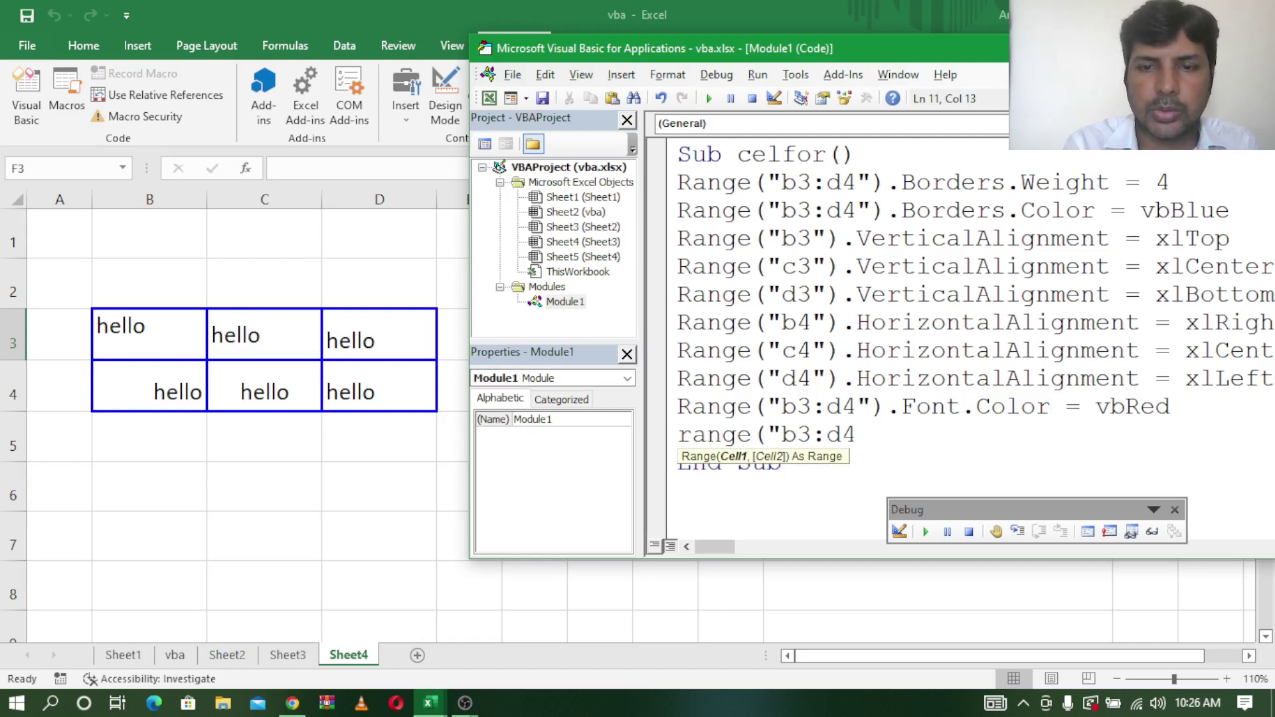
{"action": "type", "text": "\")"}
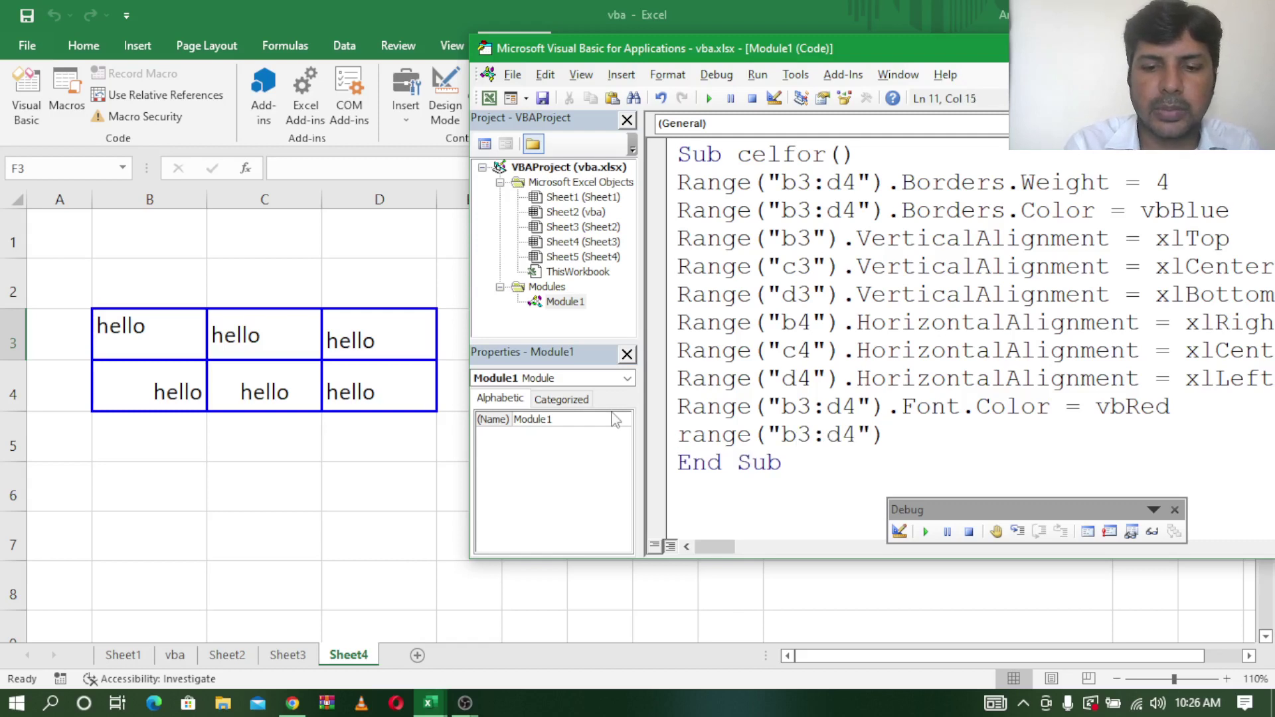
{"action": "type", "text": ".fom"}
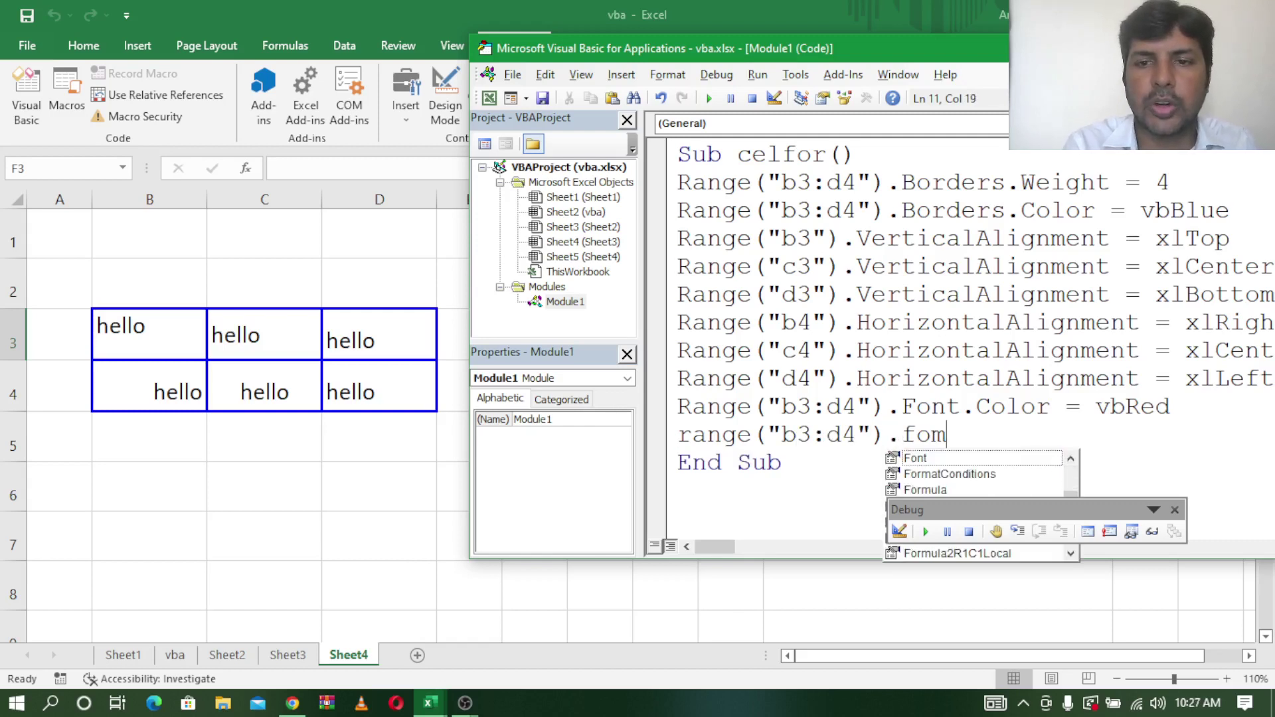
Step: Rework the started line, replacing the Font property with Interior
{"action": "key", "text": "BackSpace"}
{"action": "type", "text": "nt"}
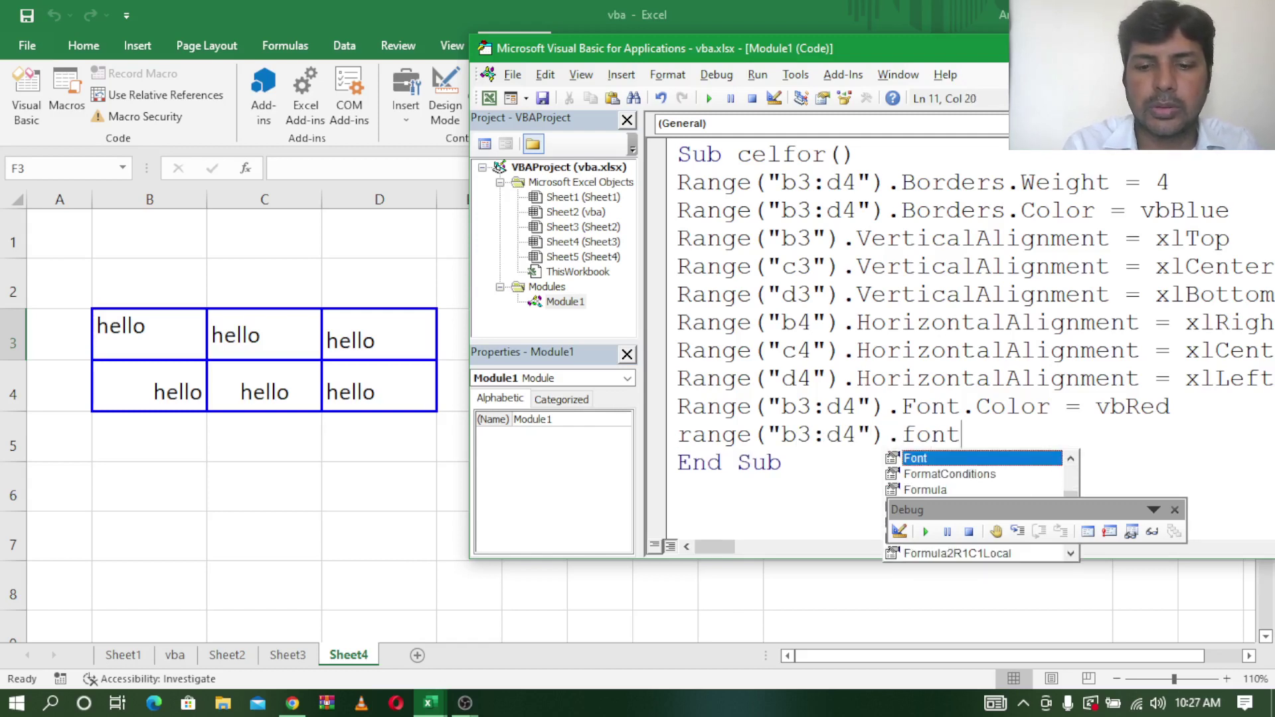
{"action": "type", "text": "."}
{"action": "key", "text": "BackSpace"}
{"action": "key", "text": "BackSpace"}
{"action": "key", "text": "BackSpace"}
{"action": "key", "text": "BackSpace"}
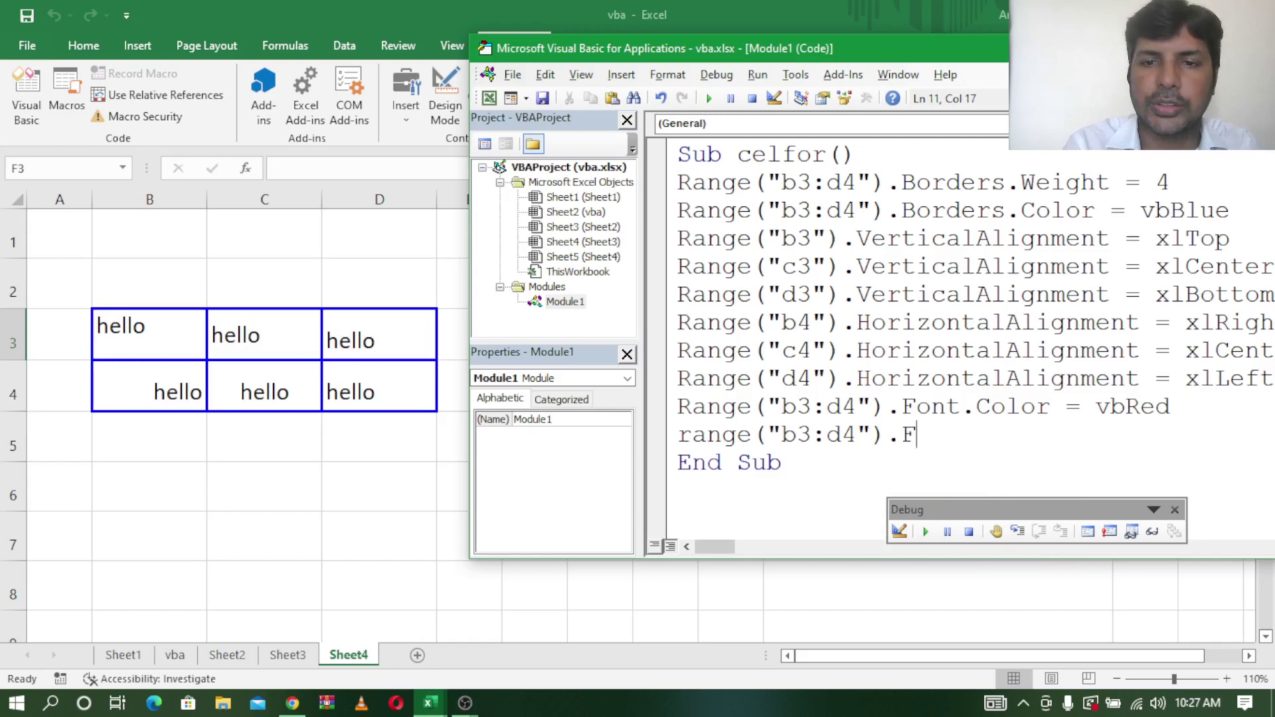
{"action": "key", "text": "BackSpace"}
{"action": "type", "text": "int"}
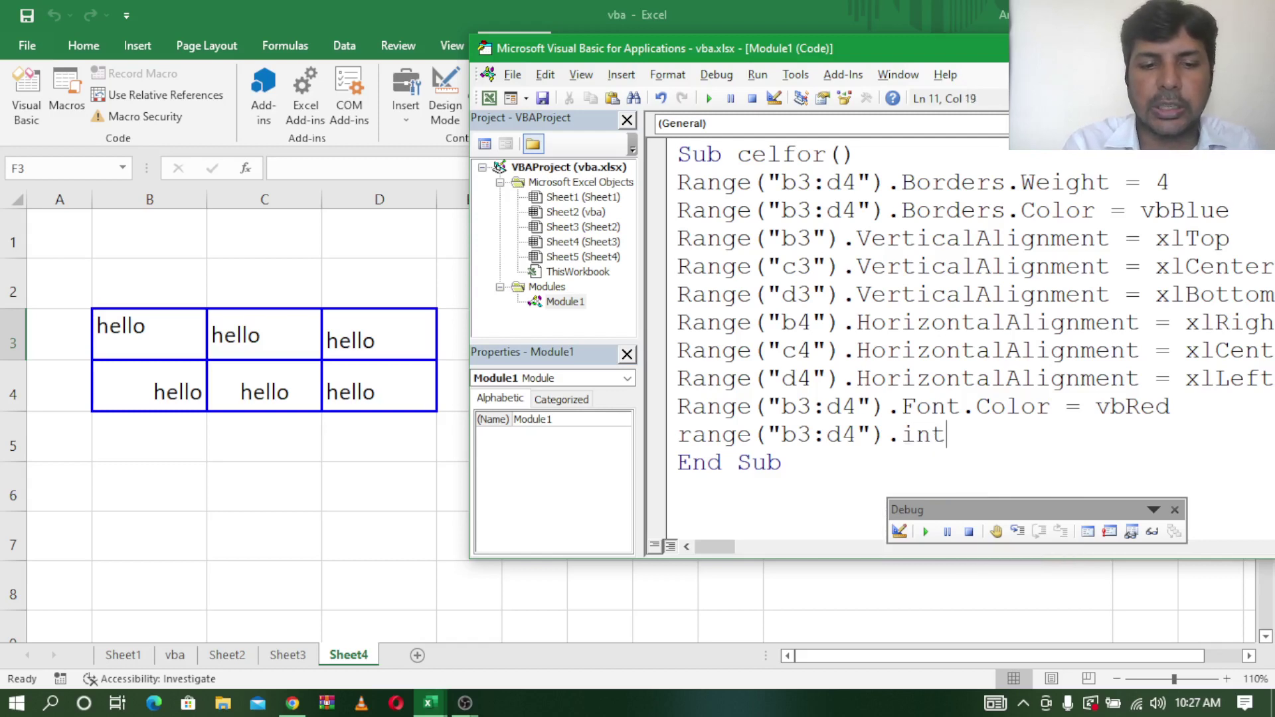
{"action": "type", "text": "erior"}
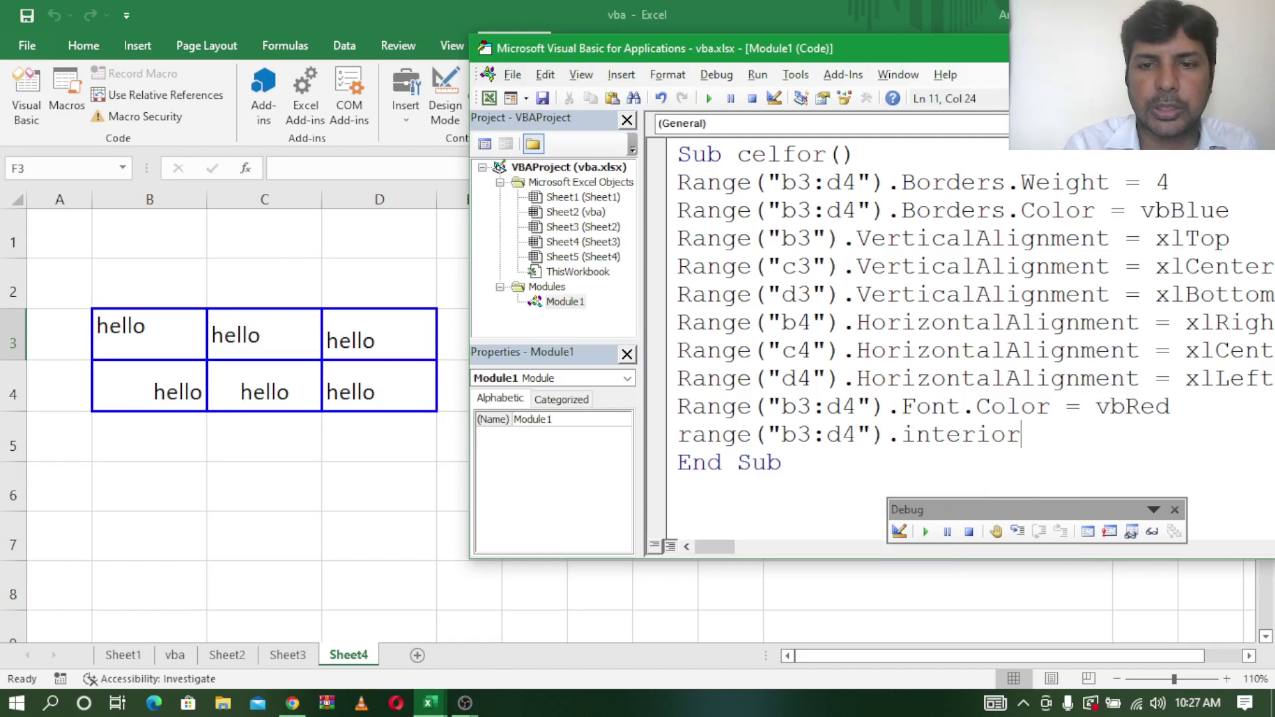
{"action": "key", "text": "BackSpace"}
{"action": "key", "text": "BackSpace"}
{"action": "key", "text": "BackSpace"}
{"action": "key", "text": "BackSpace"}
{"action": "key", "text": "BackSpace"}
{"action": "key", "text": "BackSpace"}
{"action": "key", "text": "BackSpace"}
{"action": "key", "text": "BackSpace"}
{"action": "key", "text": "BackSpace"}
{"action": "key", "text": "BackSpace"}
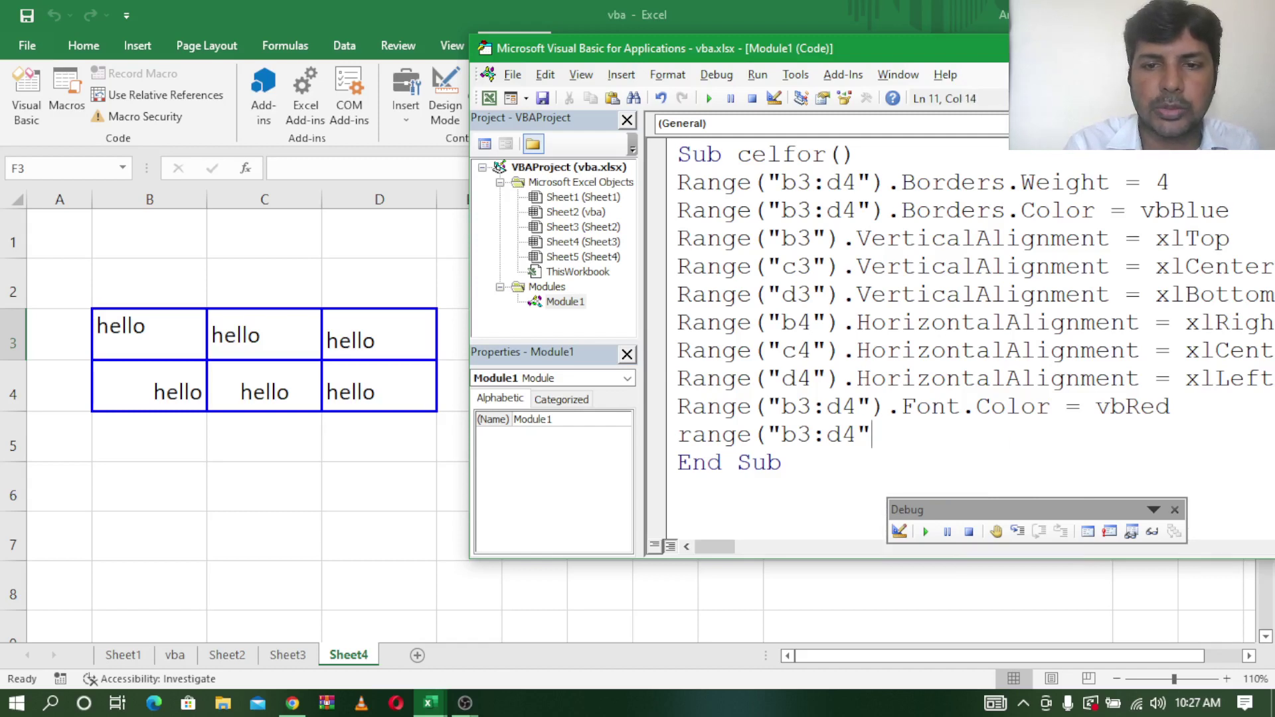
{"action": "type", "text": ")."}
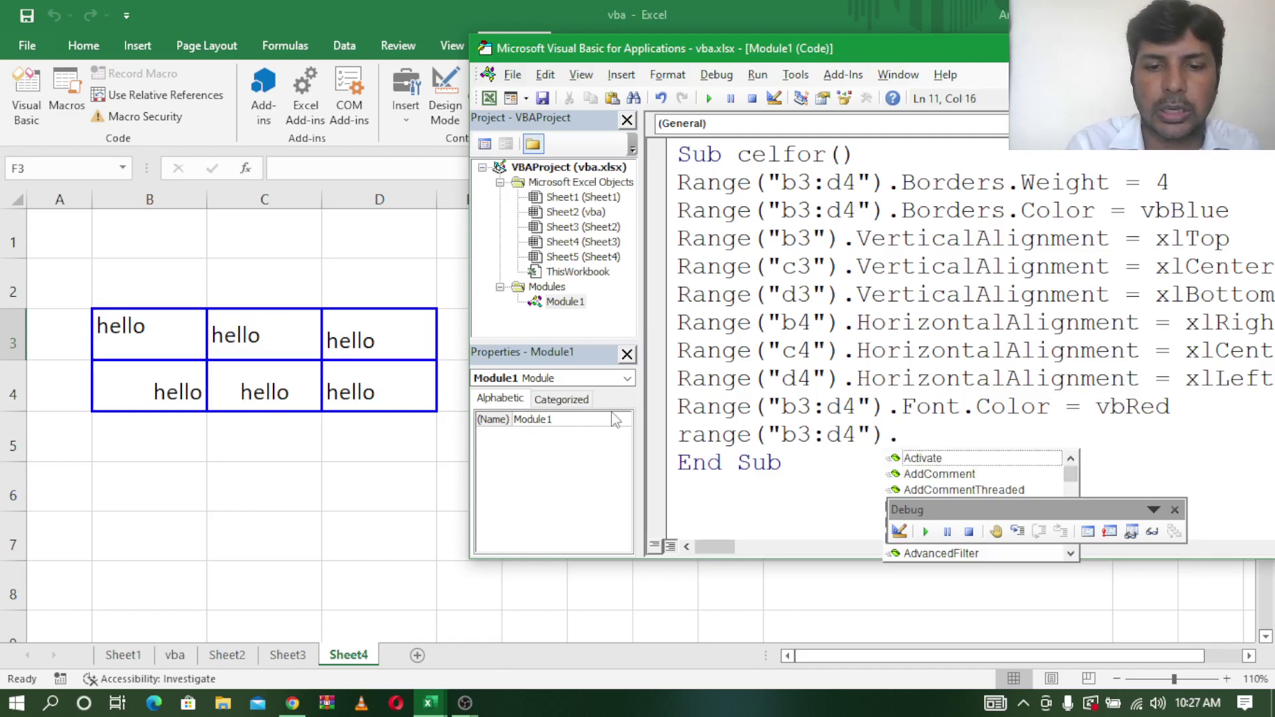
{"action": "type", "text": "in"}
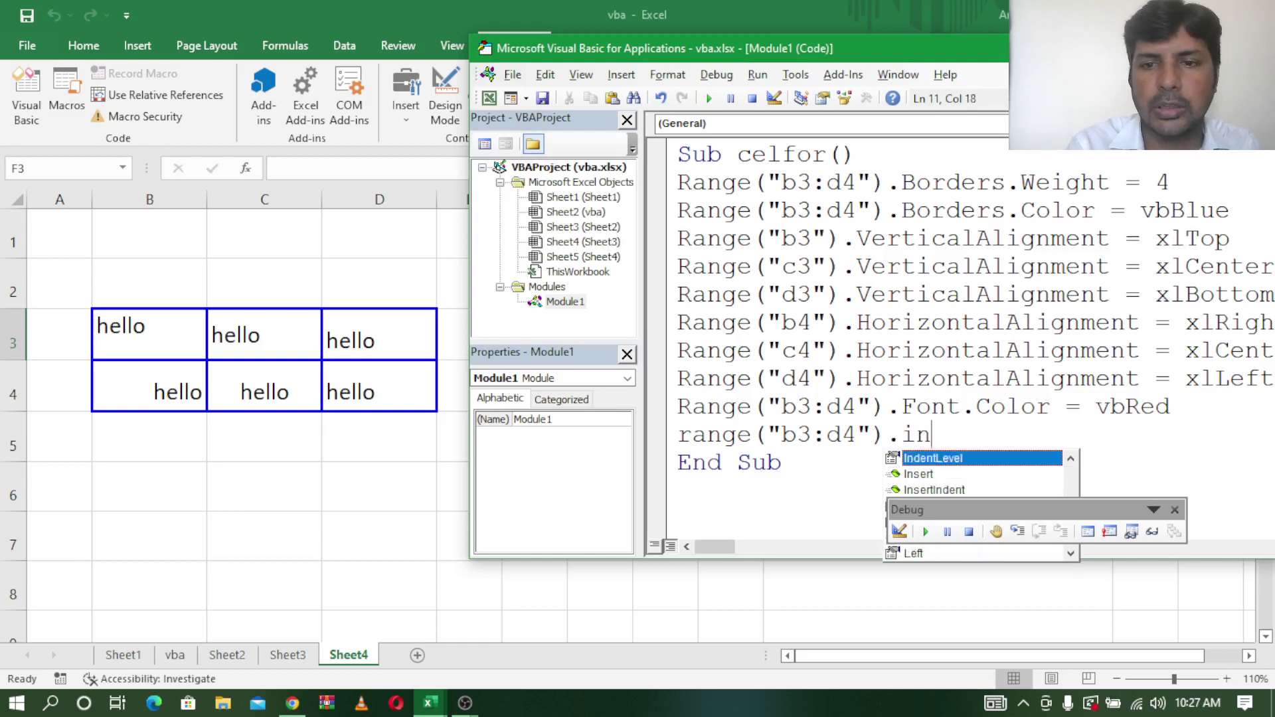
Step: Complete the line as Range("b3:d4").Interior.Color = vbGreen
{"action": "left_click_drag", "start_coordinate": [934, 509], "coordinate": [1089, 508]}
{"action": "left_click", "coordinate": [928, 509]}
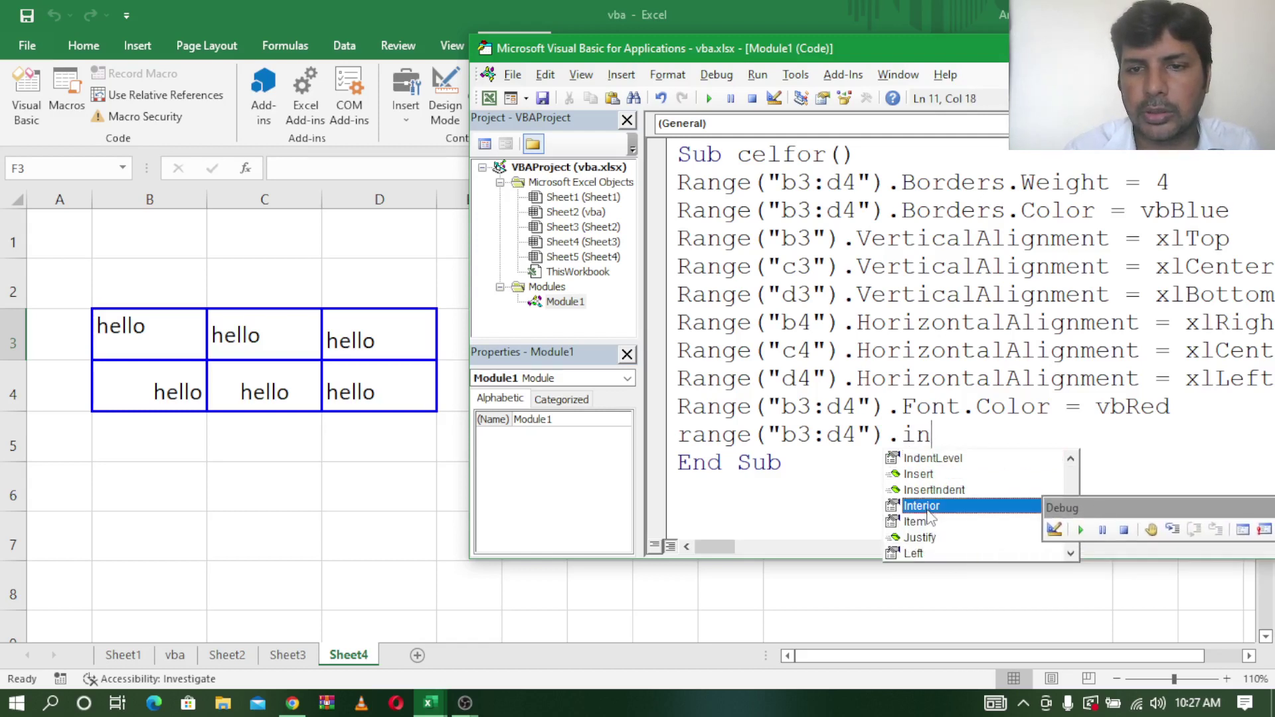
{"action": "double_click", "coordinate": [927, 508]}
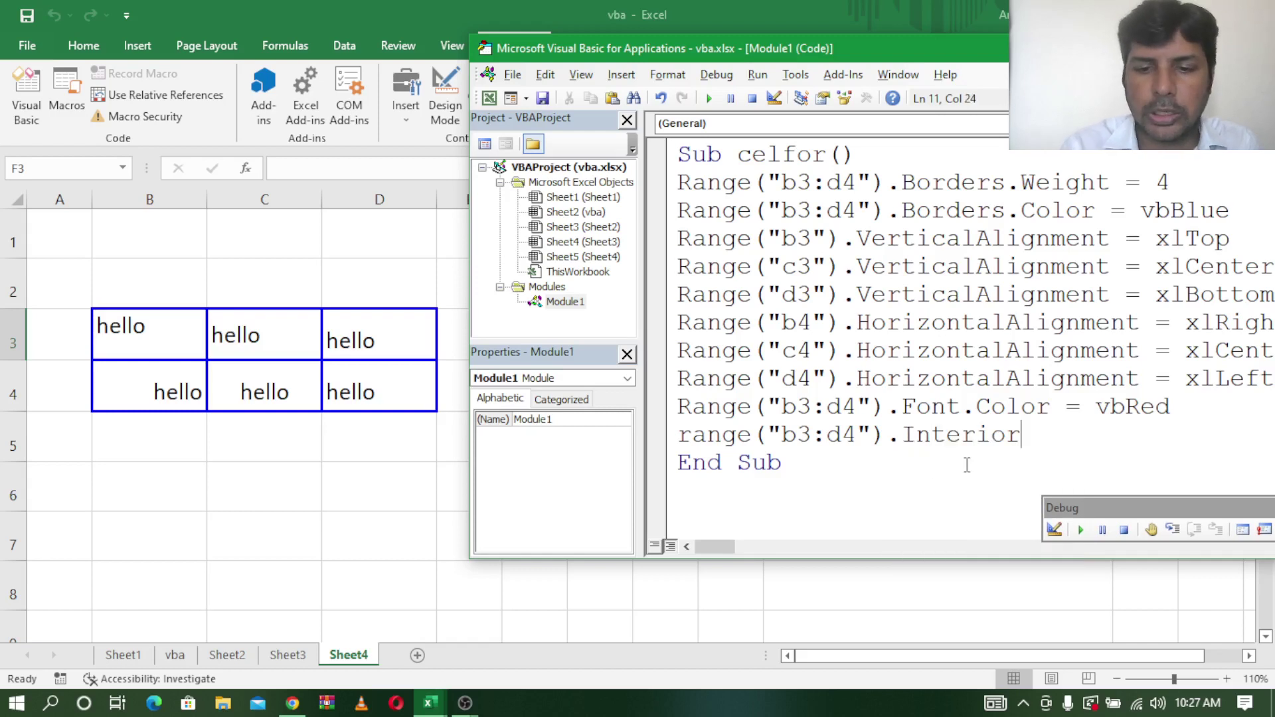
{"action": "type", "text": ".col"}
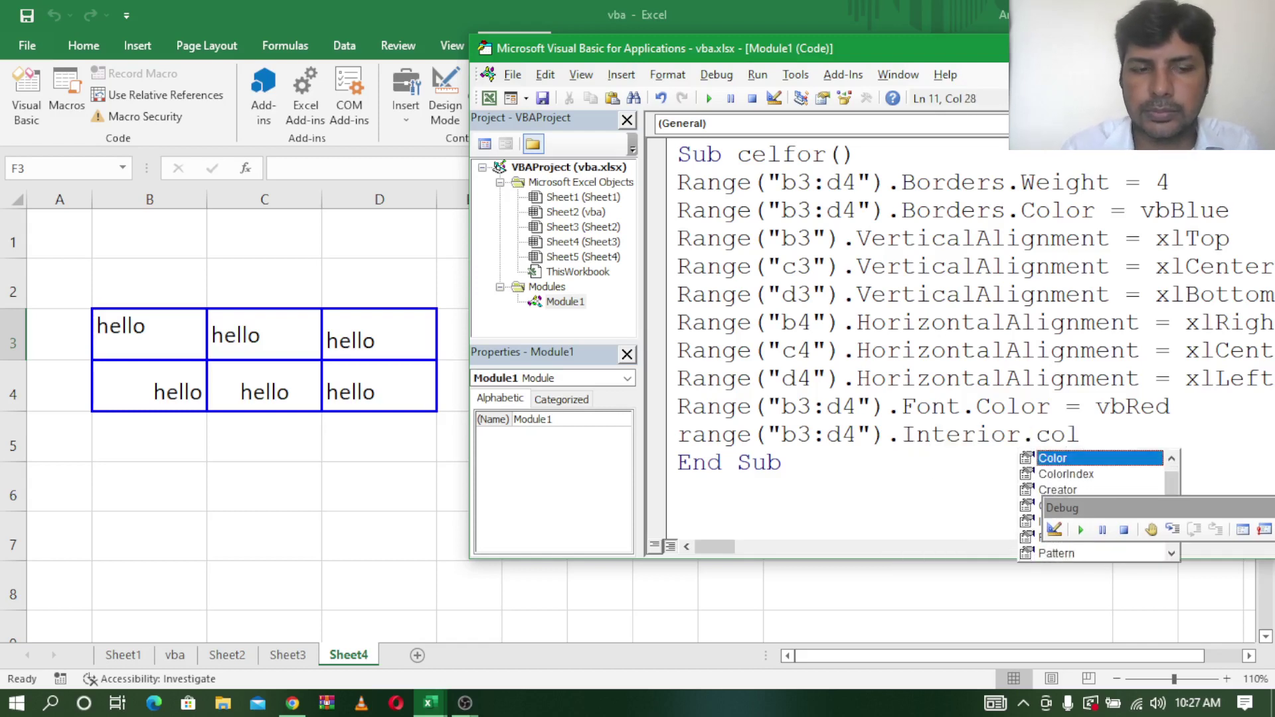
{"action": "key", "text": "Tab"}
{"action": "type", "text": "="}
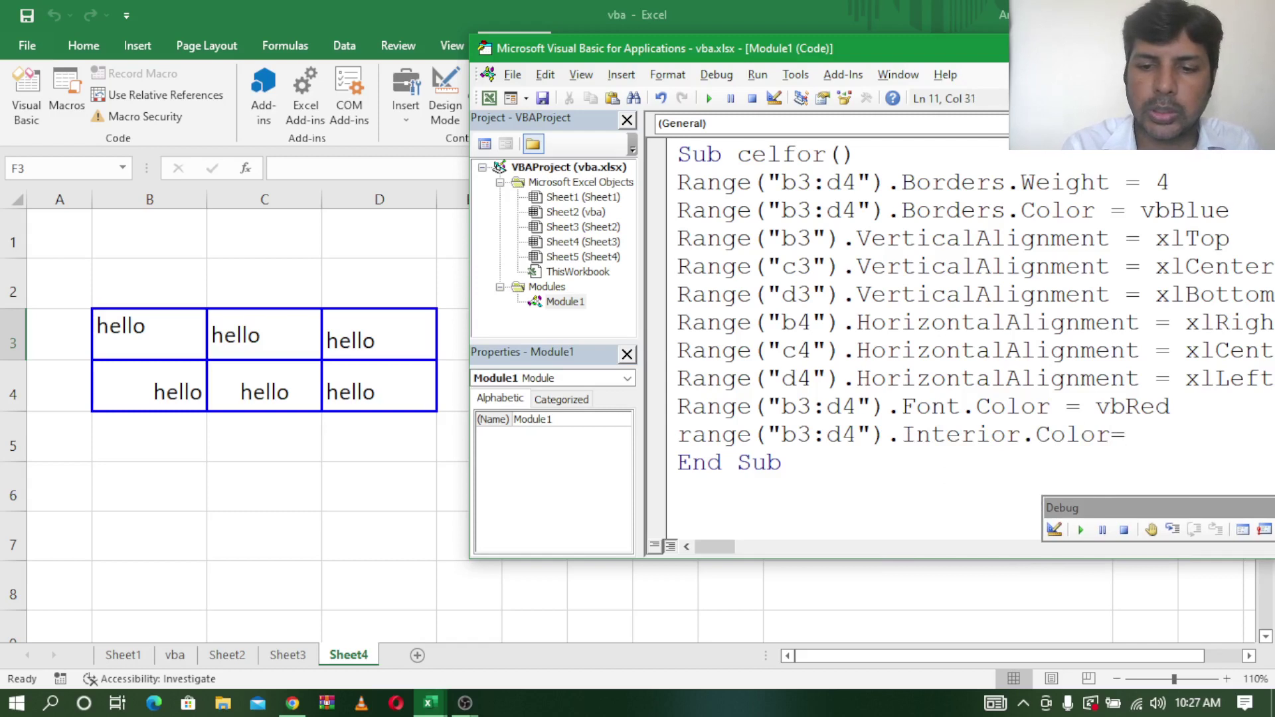
{"action": "type", "text": "vb"}
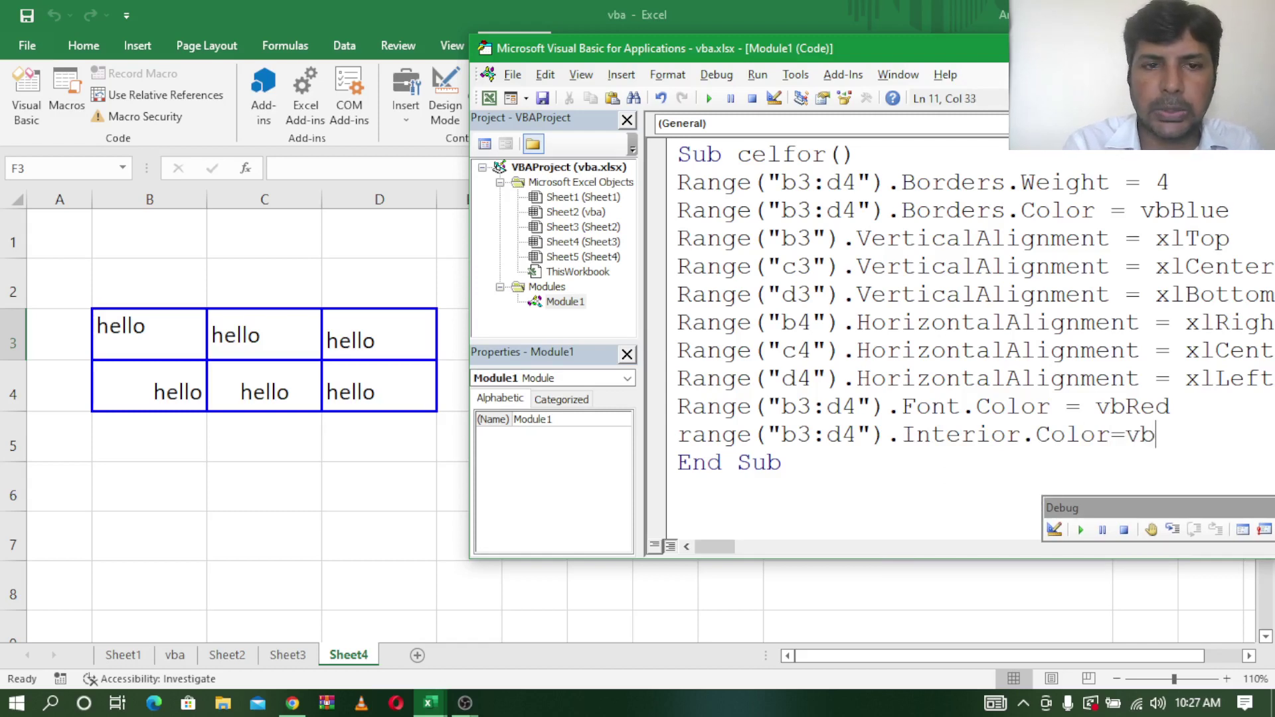
{"action": "type", "text": "gre"}
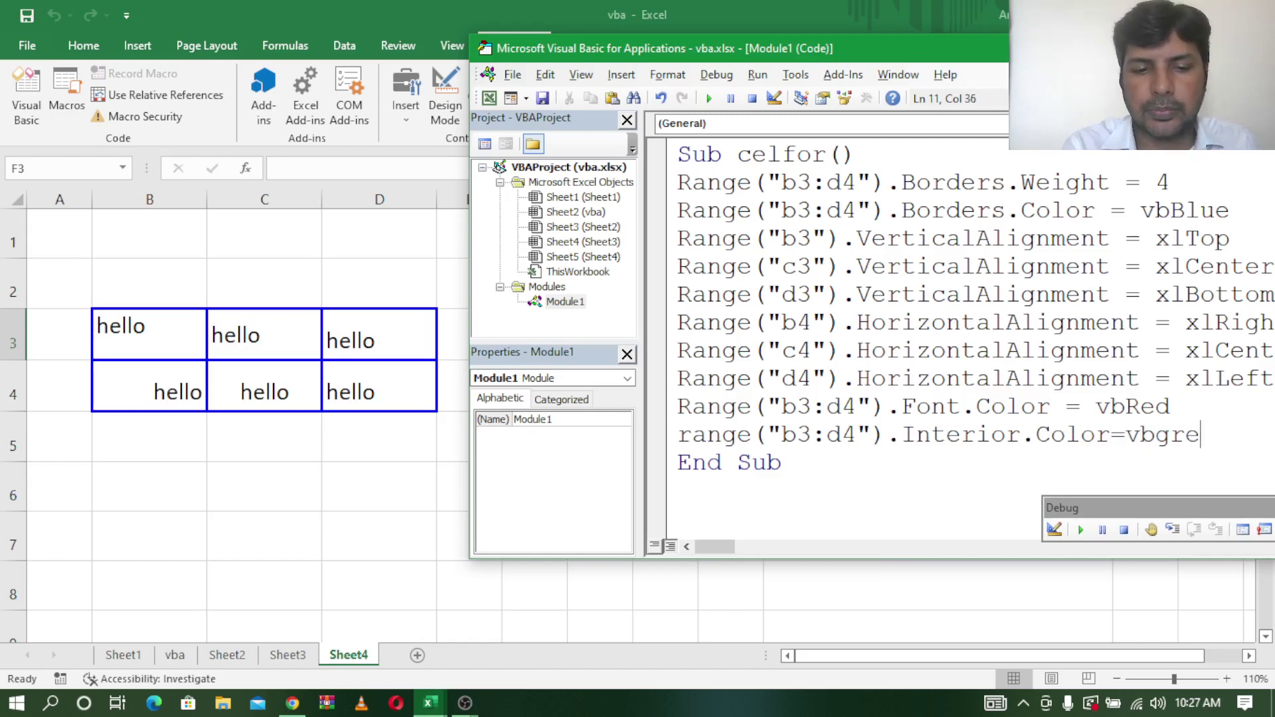
{"action": "type", "text": "en"}
{"action": "key", "text": "Return"}
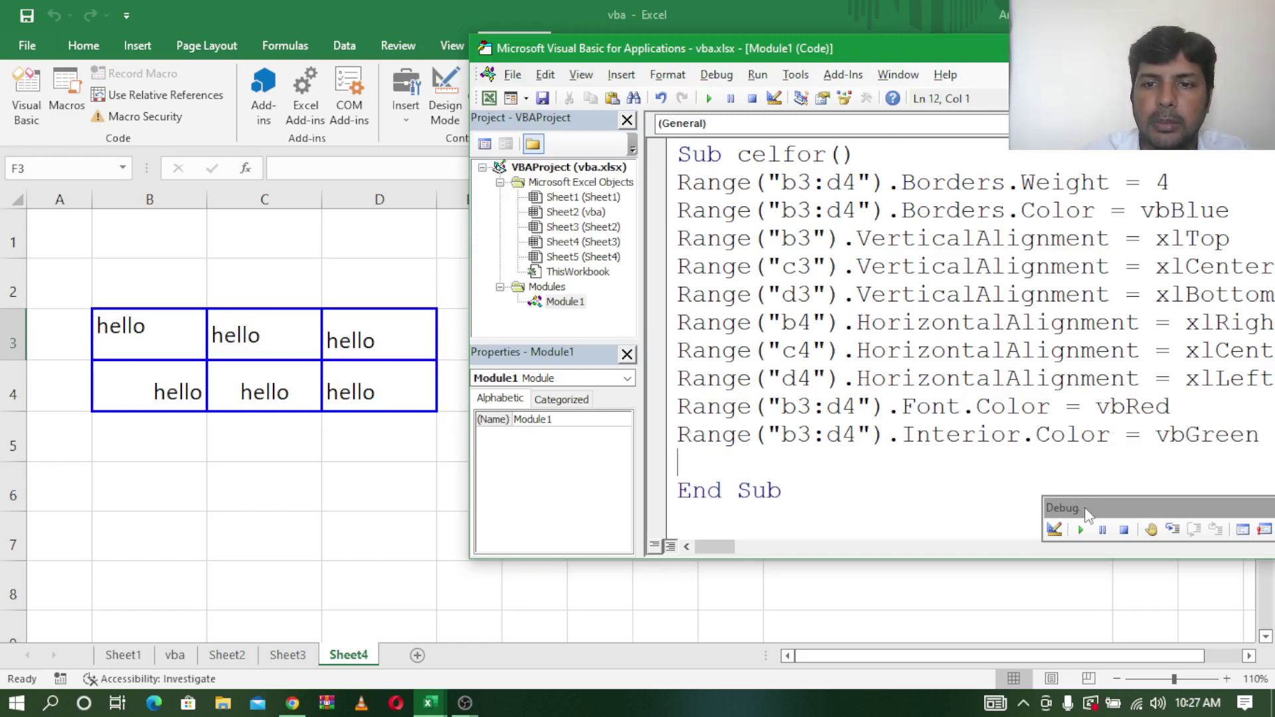
{"action": "left_click_drag", "start_coordinate": [1087, 511], "coordinate": [788, 319]}
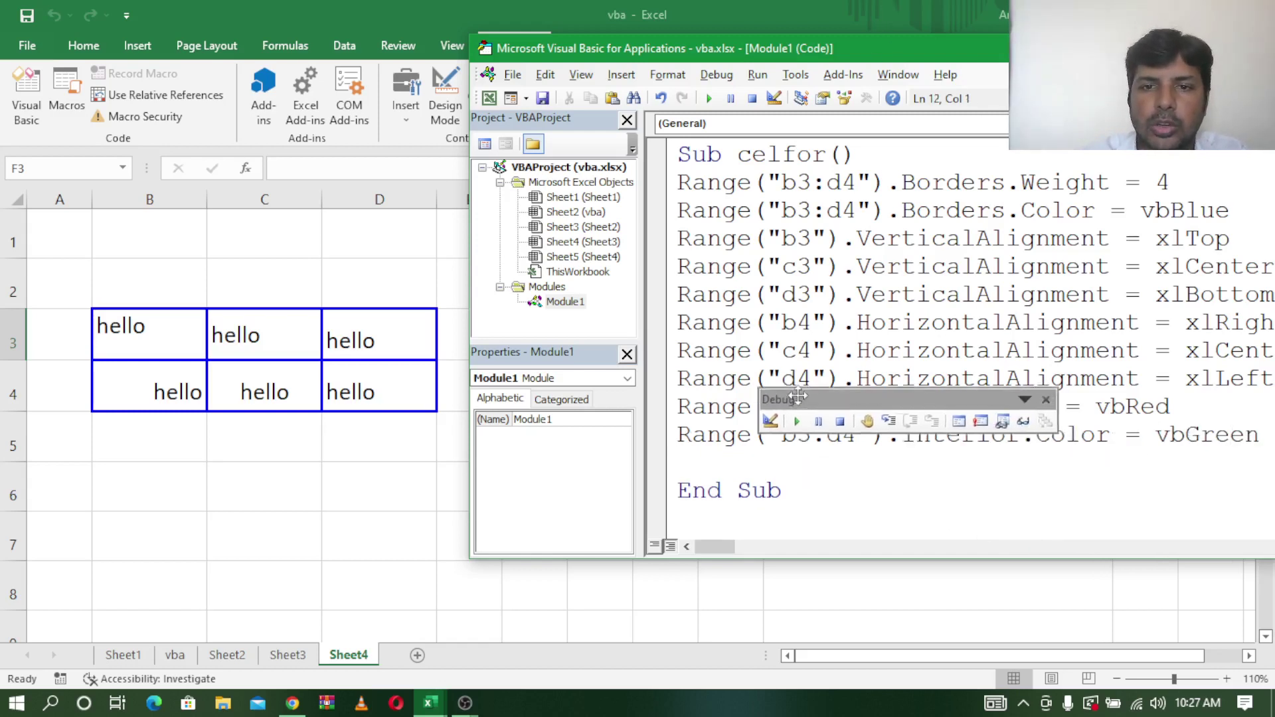
Step: Step through every celfor line until B3:D4 shows red text on a green fill
{"action": "left_click", "coordinate": [681, 154]}
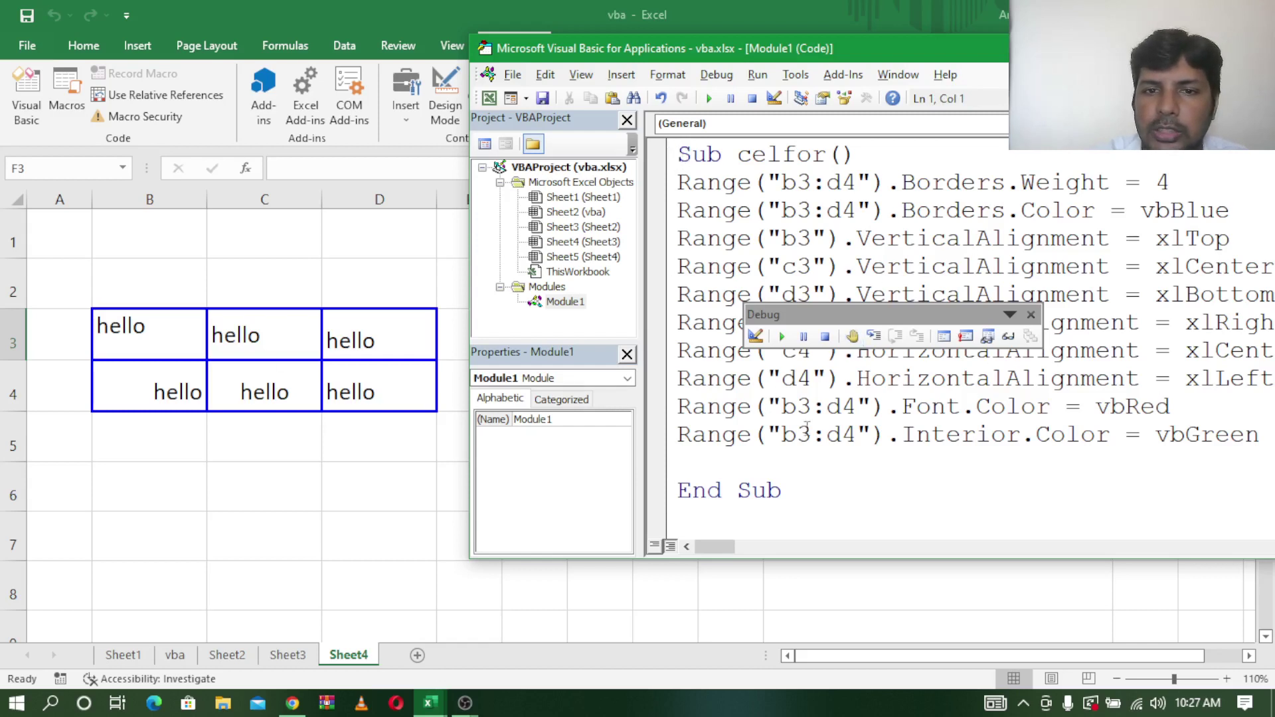
{"action": "double_click", "coordinate": [874, 336]}
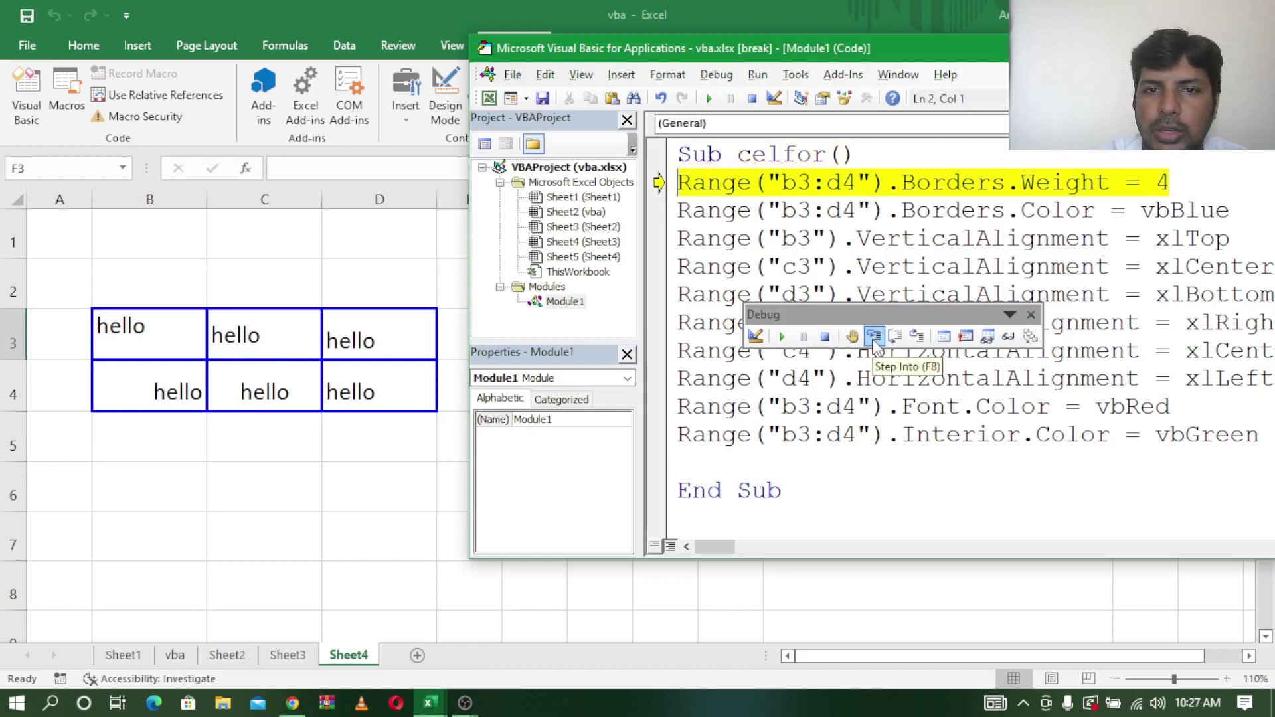
{"action": "left_click", "coordinate": [874, 336]}
{"action": "triple_click", "coordinate": [874, 337]}
{"action": "left_click", "coordinate": [874, 337]}
{"action": "left_click", "coordinate": [874, 336]}
{"action": "left_click", "coordinate": [874, 336]}
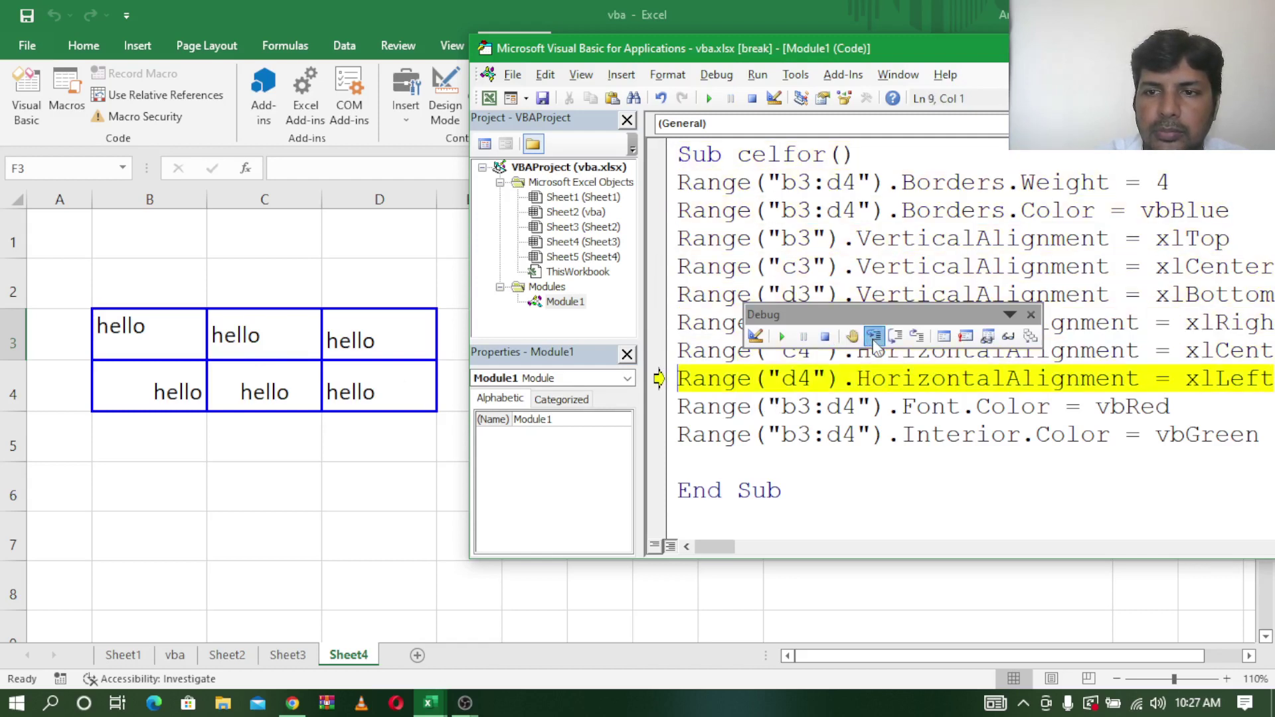
{"action": "left_click", "coordinate": [874, 337]}
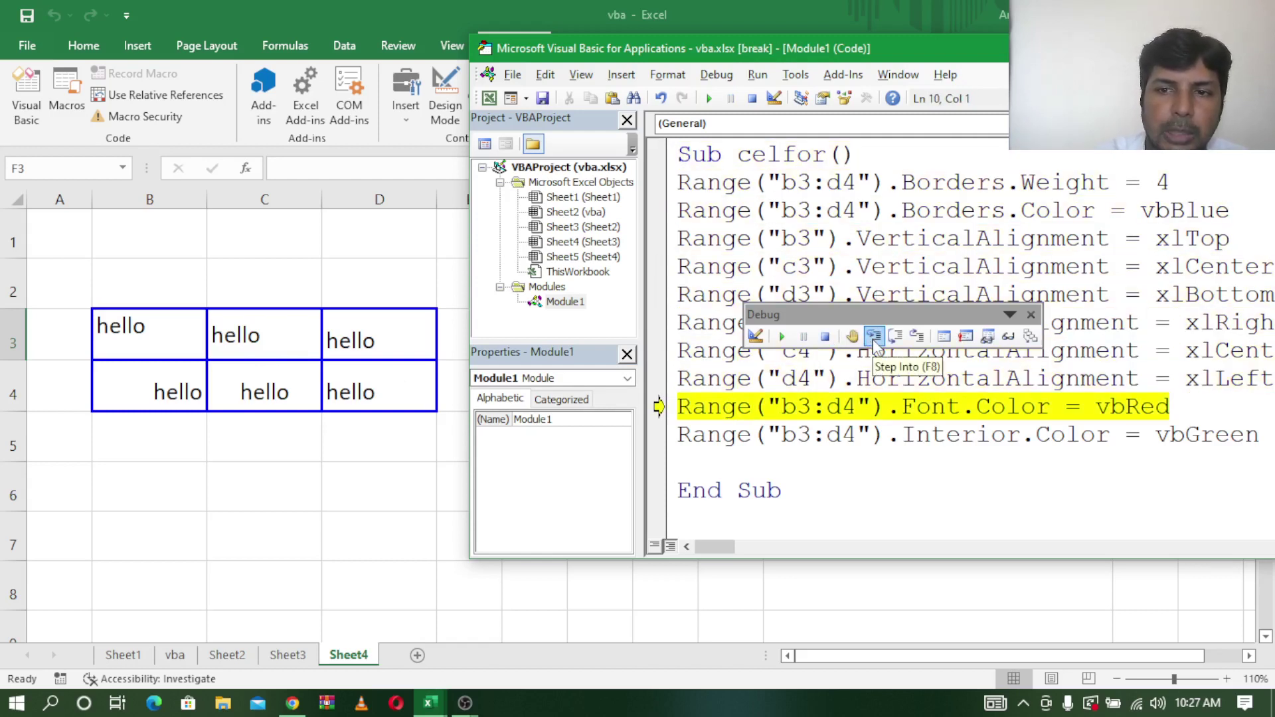
{"action": "left_click", "coordinate": [874, 336]}
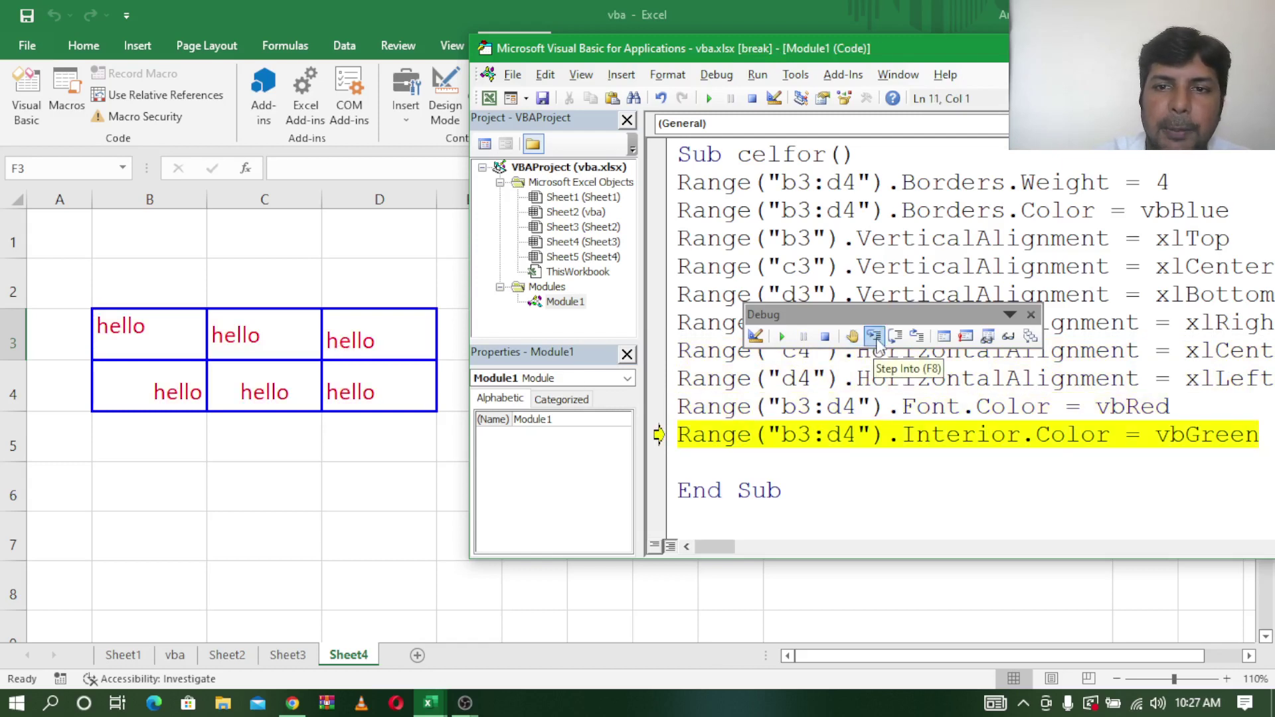
{"action": "left_click", "coordinate": [873, 344]}
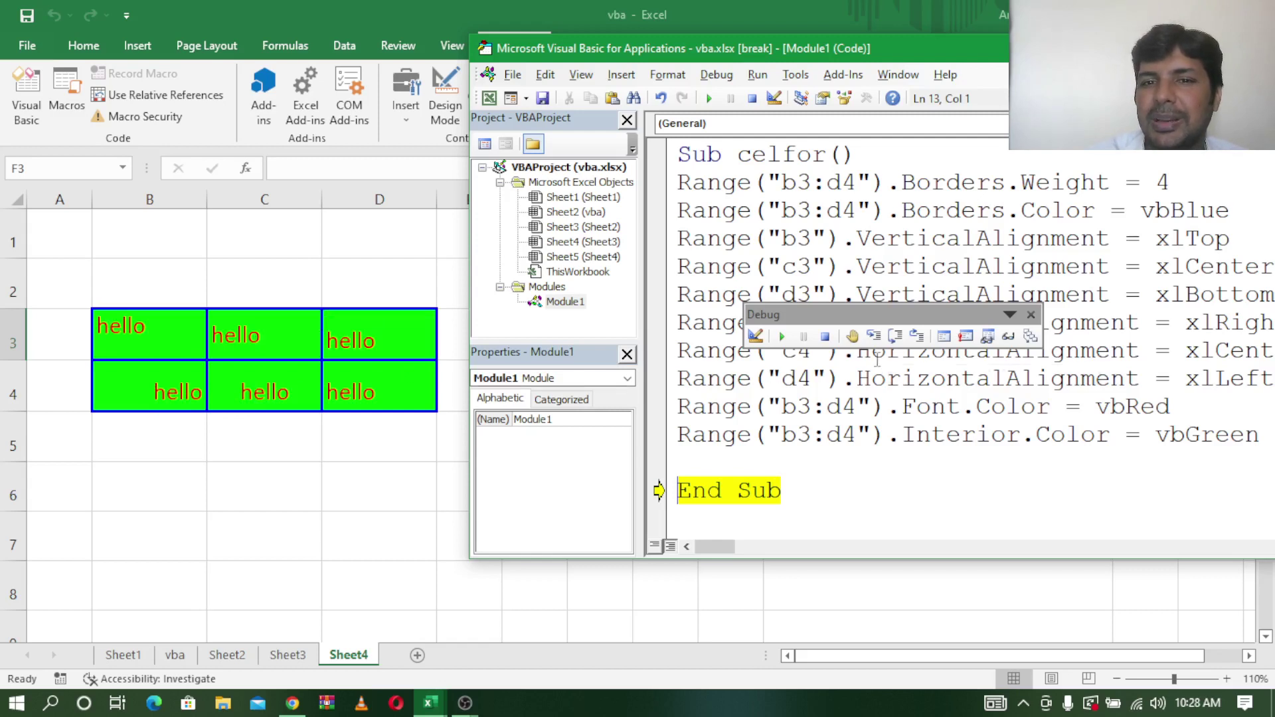
{"action": "left_click", "coordinate": [782, 336]}
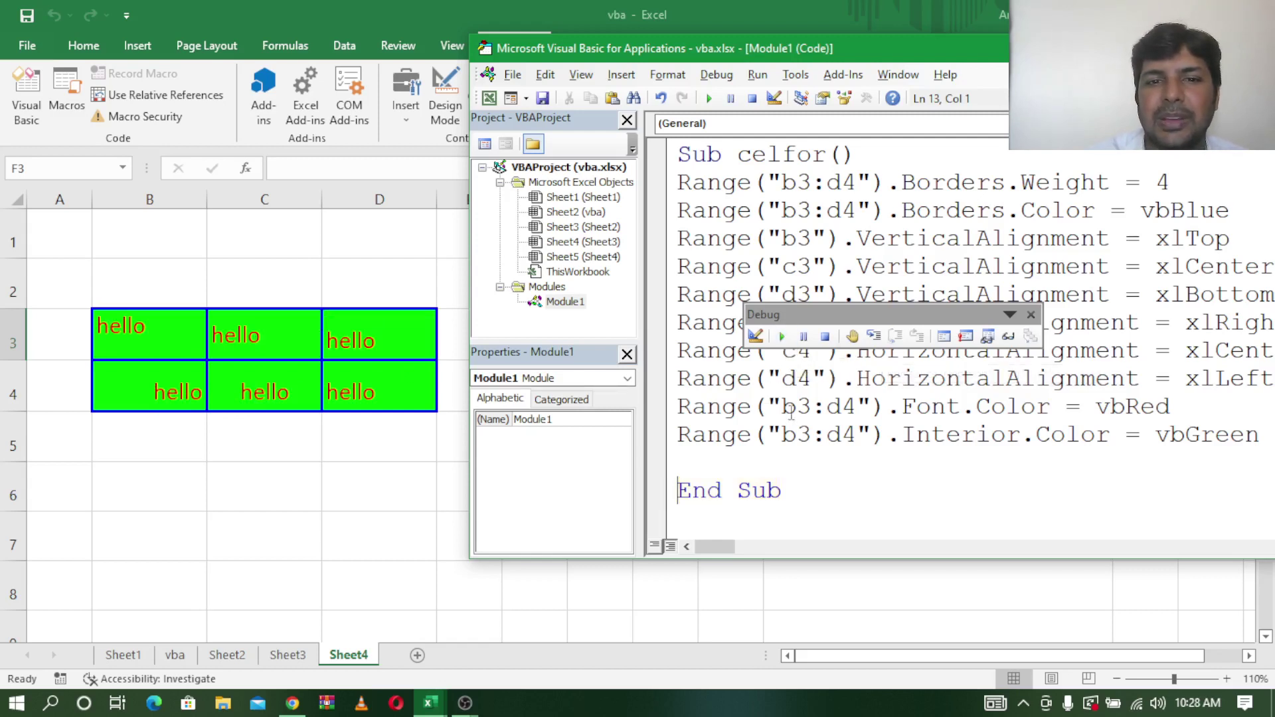